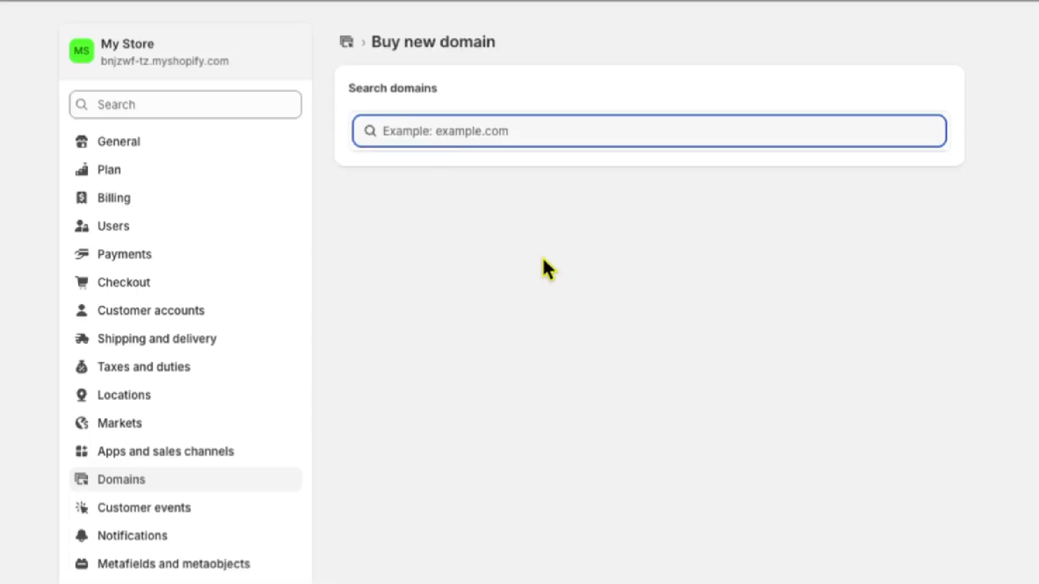
type("vicst")
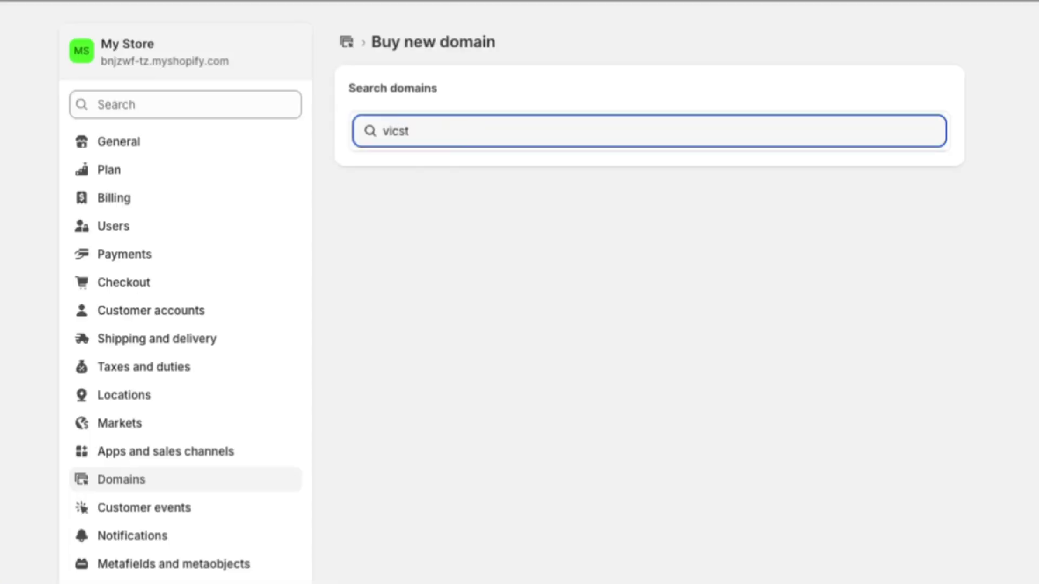
type("utorials.shop")
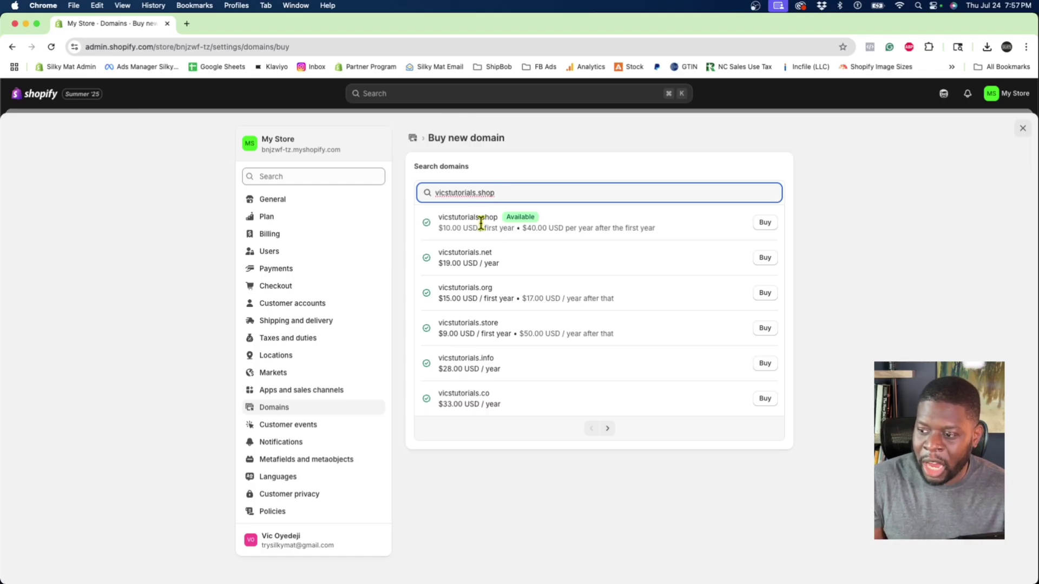
left_click(760, 224)
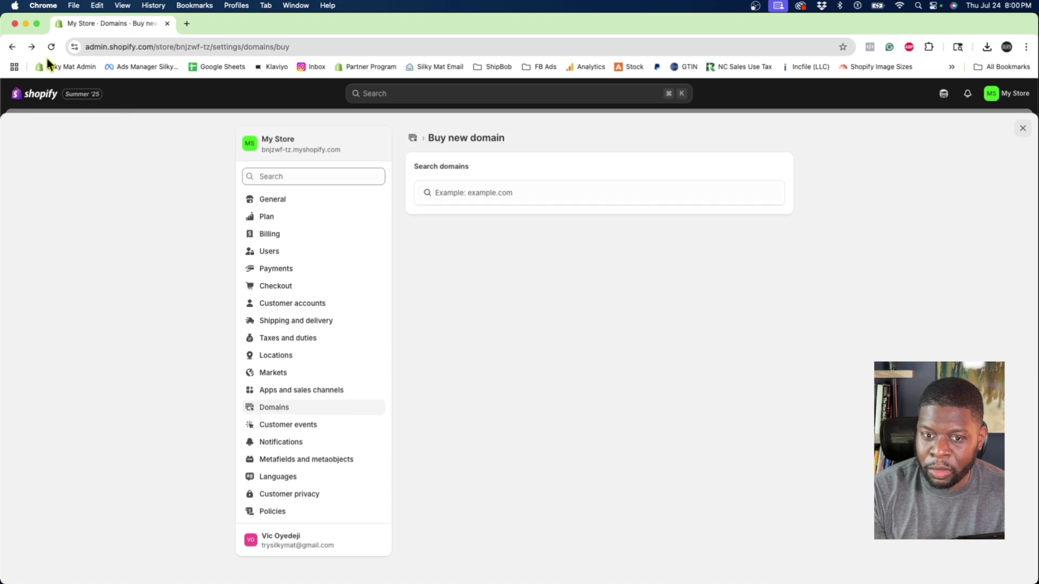
Submit the vicstutorials.shop purchase with yearly auto-renew switched off.
left_click(31, 47)
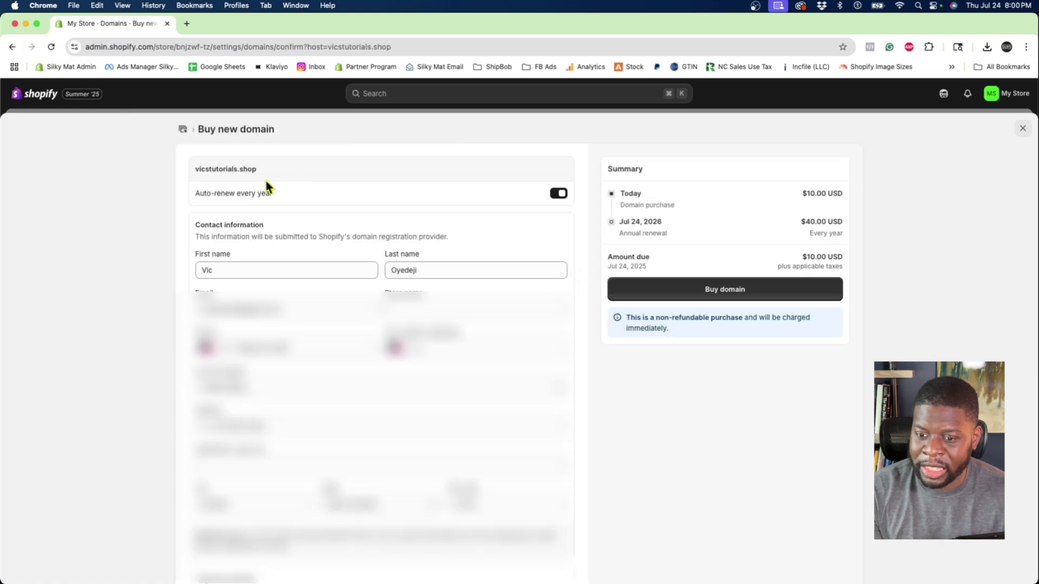
left_click(558, 196)
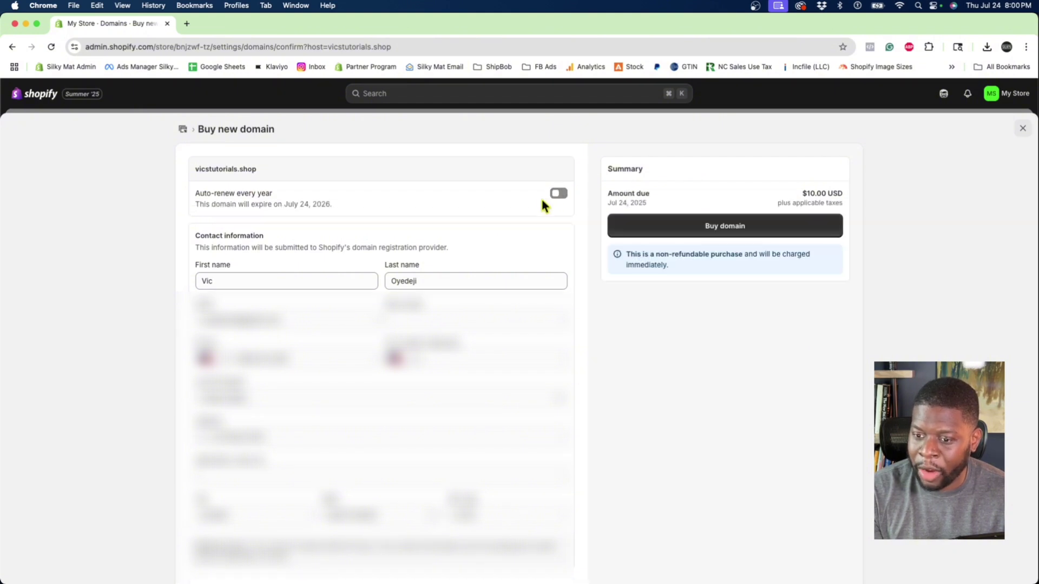
left_click_drag(355, 208, 189, 207)
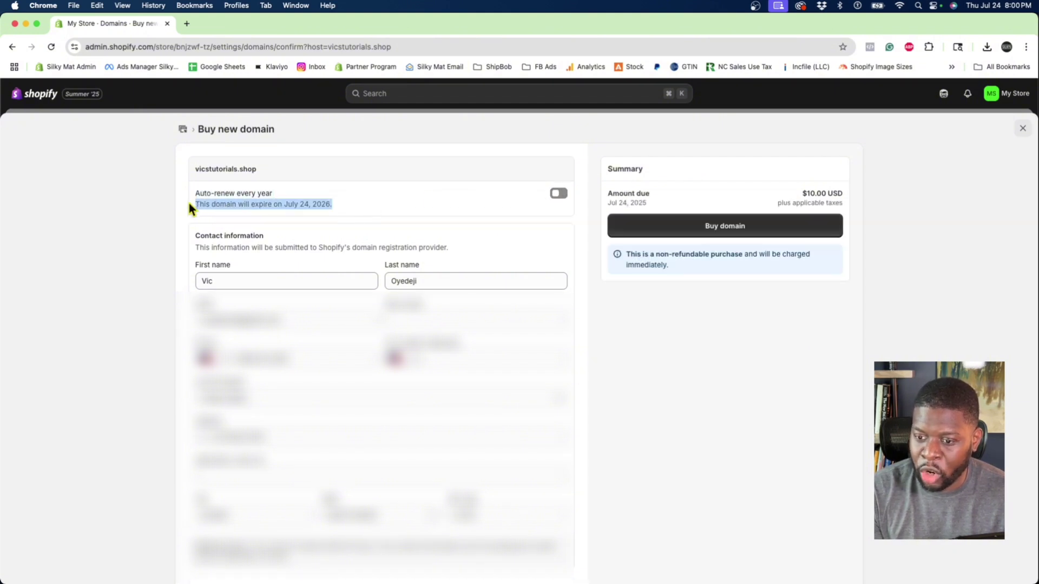
left_click(559, 194)
left_click(562, 197)
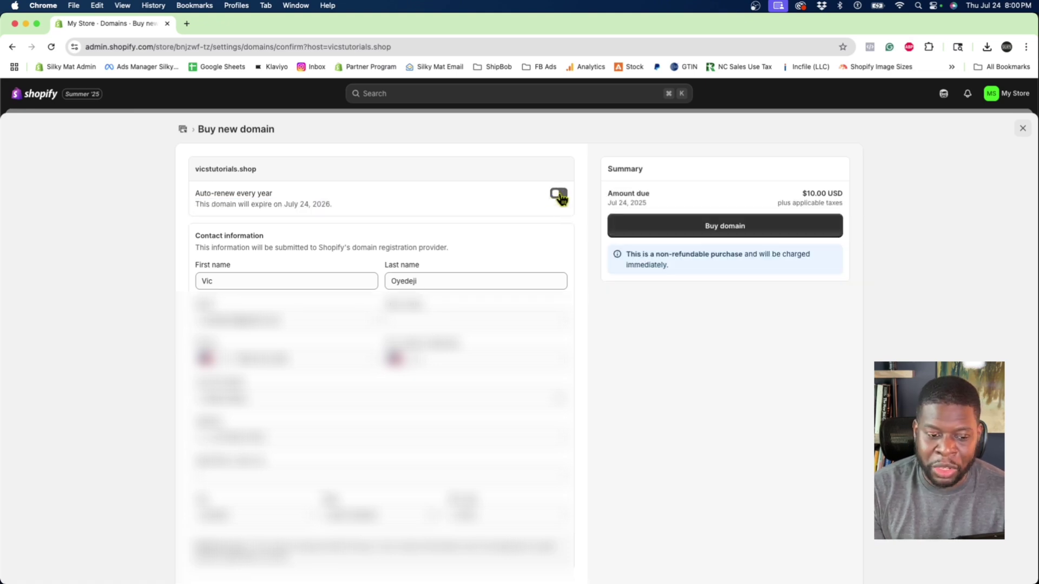
left_click(662, 228)
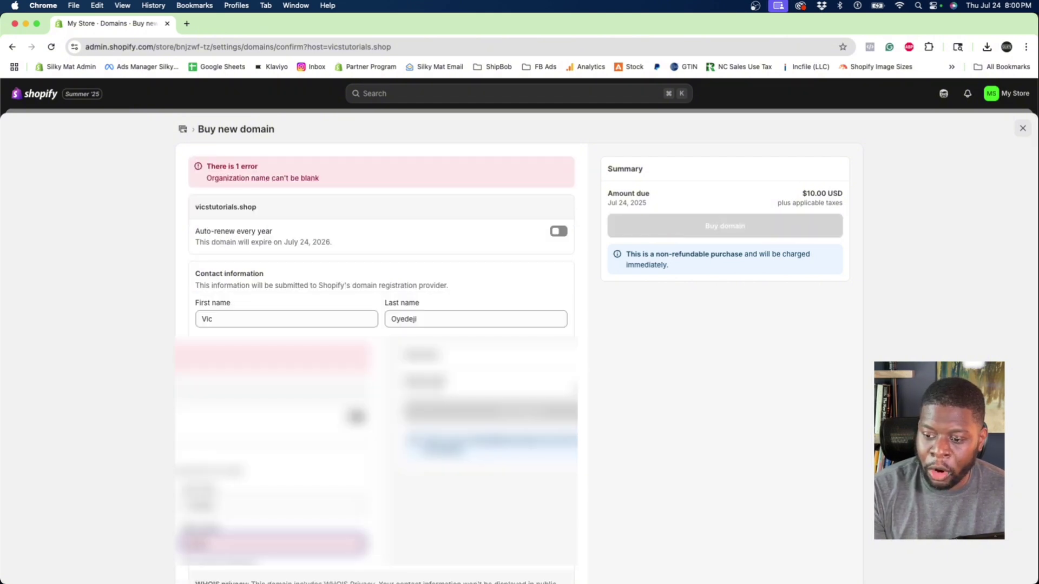
left_click(168, 275)
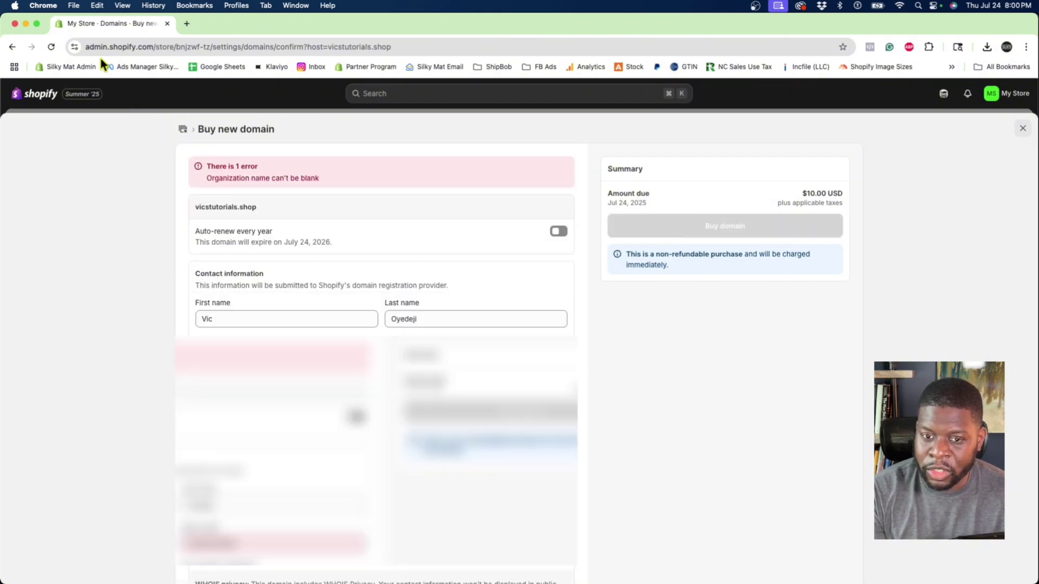
Retry buying vicstutorials.shop for $10.00 with auto-renew off.
left_click(12, 46)
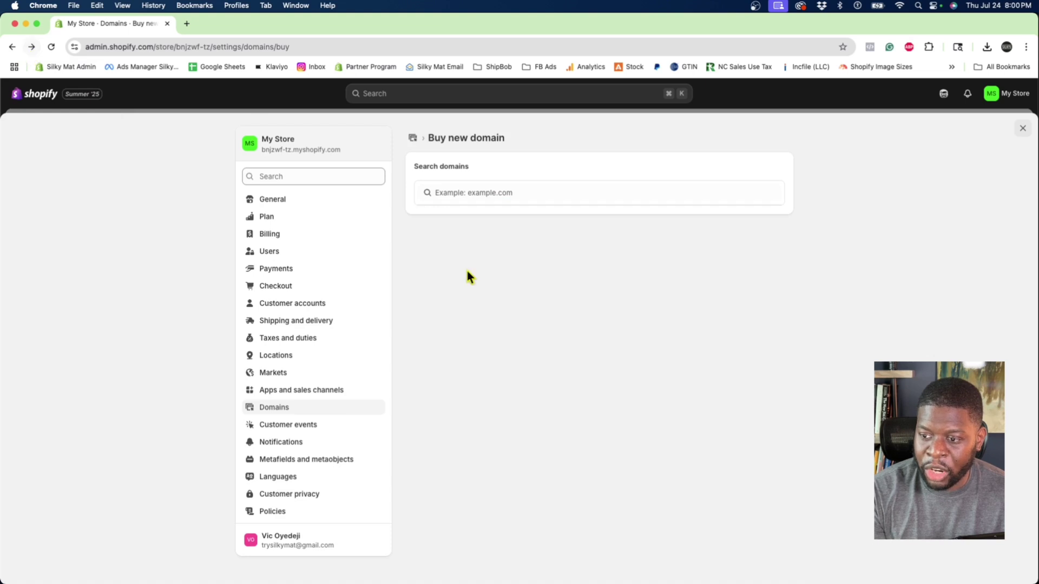
left_click(31, 47)
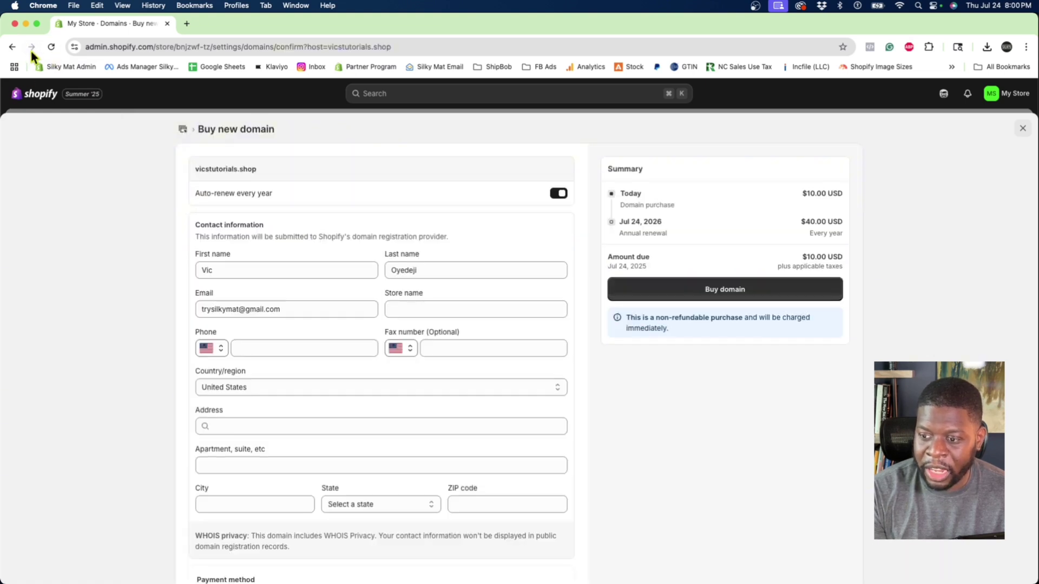
left_click(560, 194)
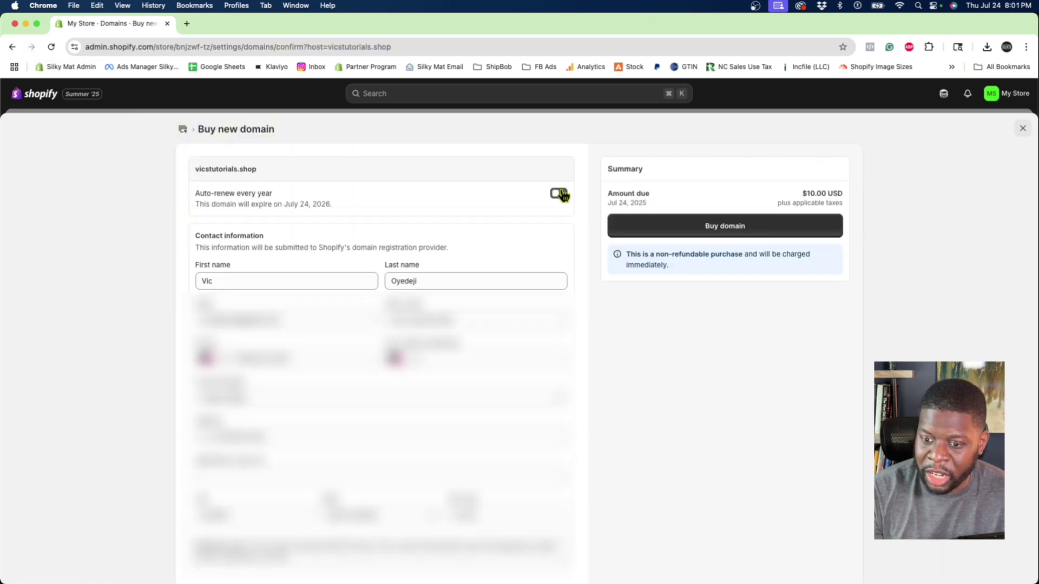
left_click(662, 234)
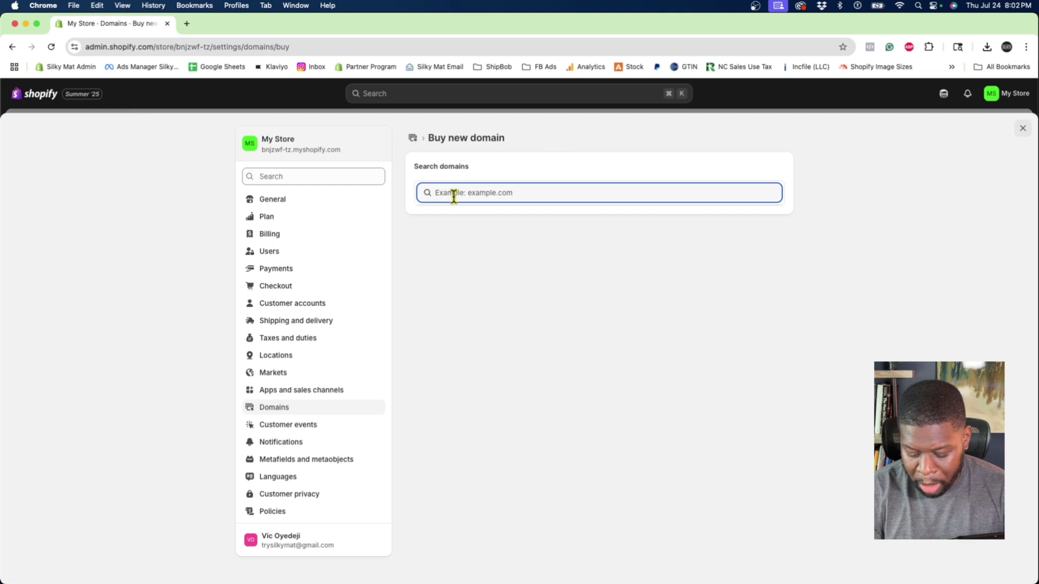
Search for vicstutorialshop.com to see its price and the other available extensions.
type("vics")
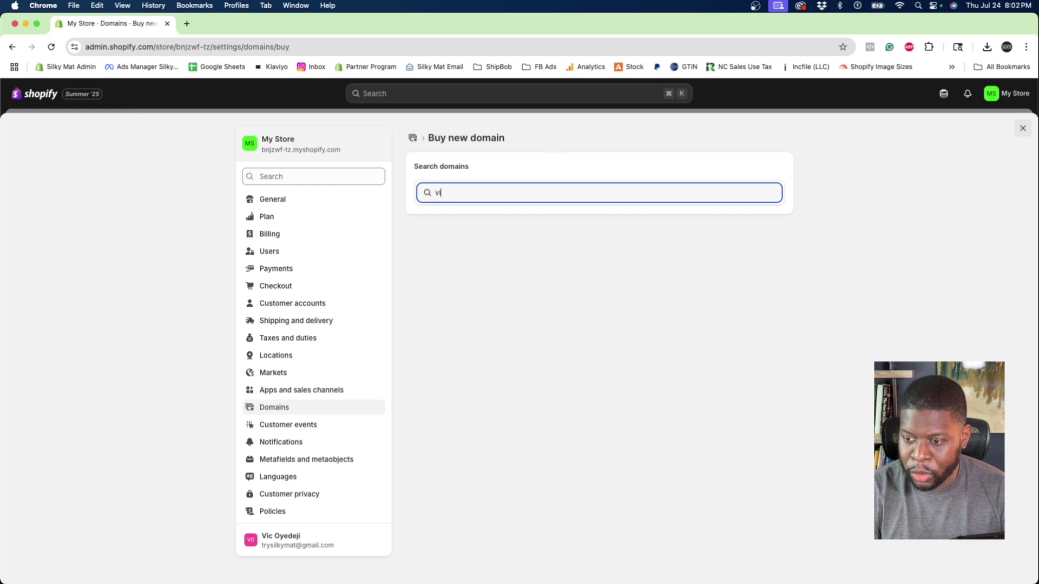
type("tutorialshop.com")
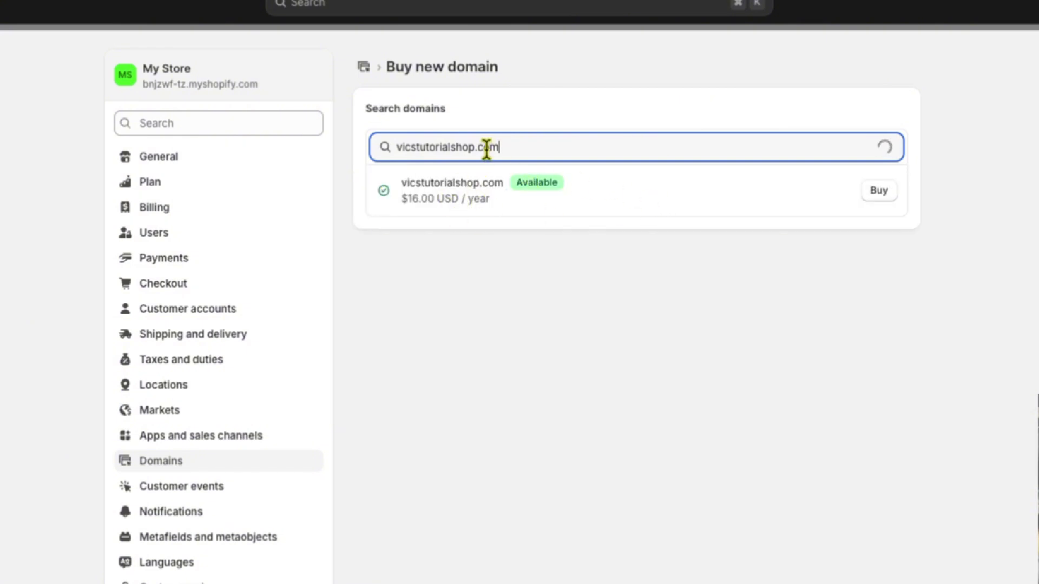
key("BackSpace")
key("BackSpace")
key("BackSpace")
type("sc")
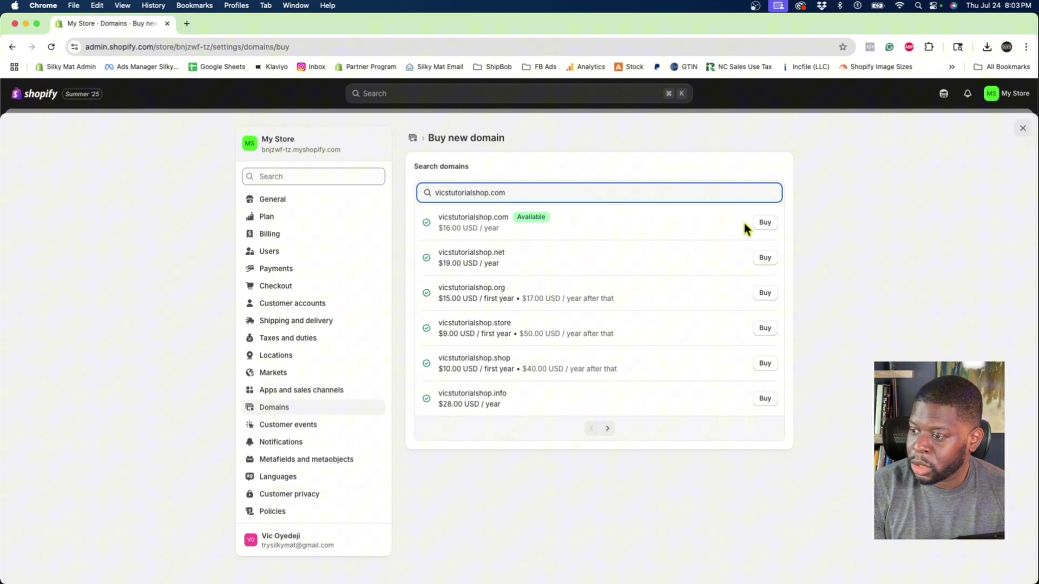
Buy vicstutorialshop.com for $16.00 with yearly auto-renew turned off.
left_click(878, 191)
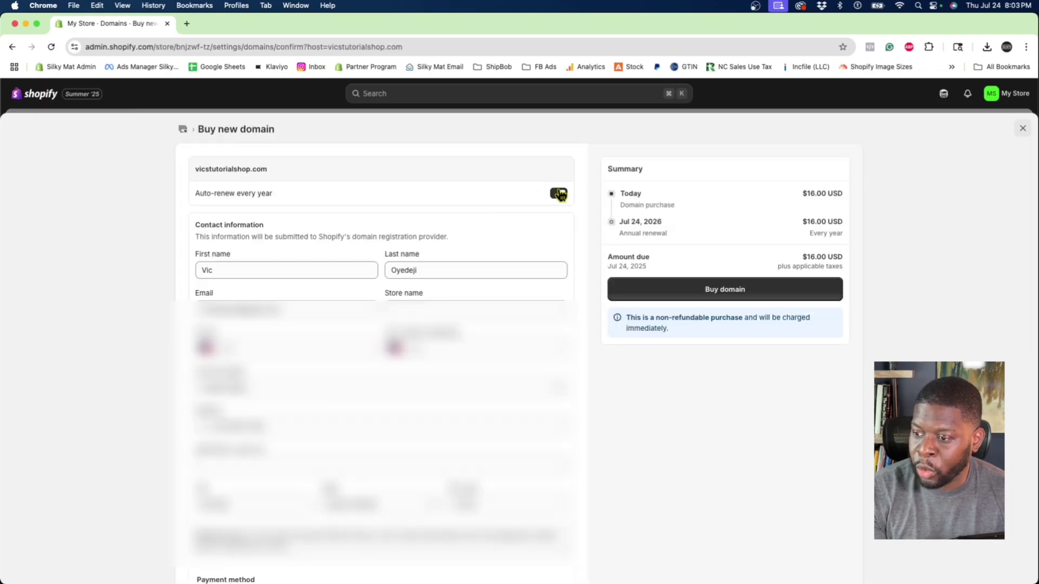
left_click(558, 194)
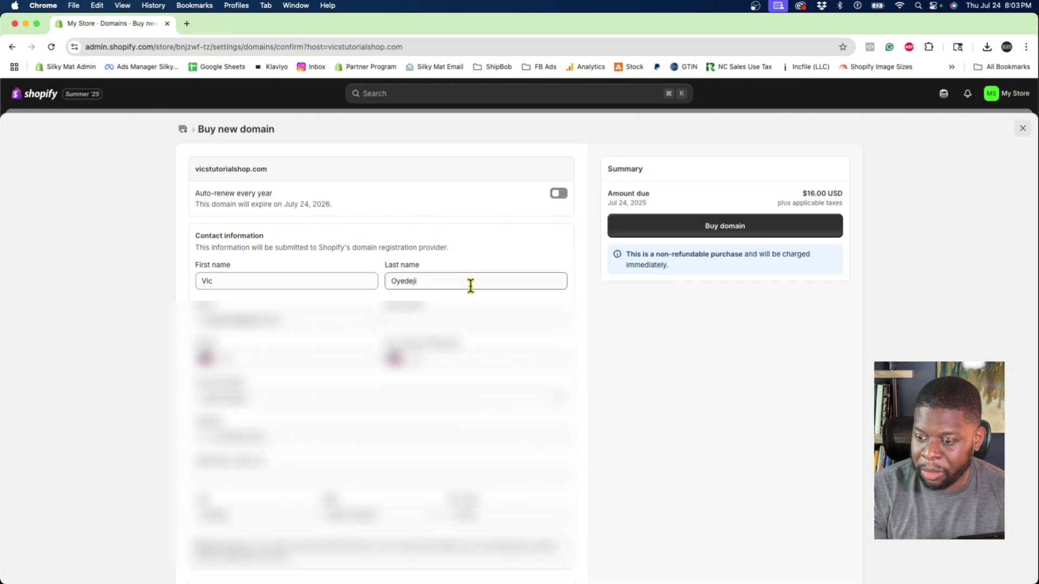
left_click(689, 230)
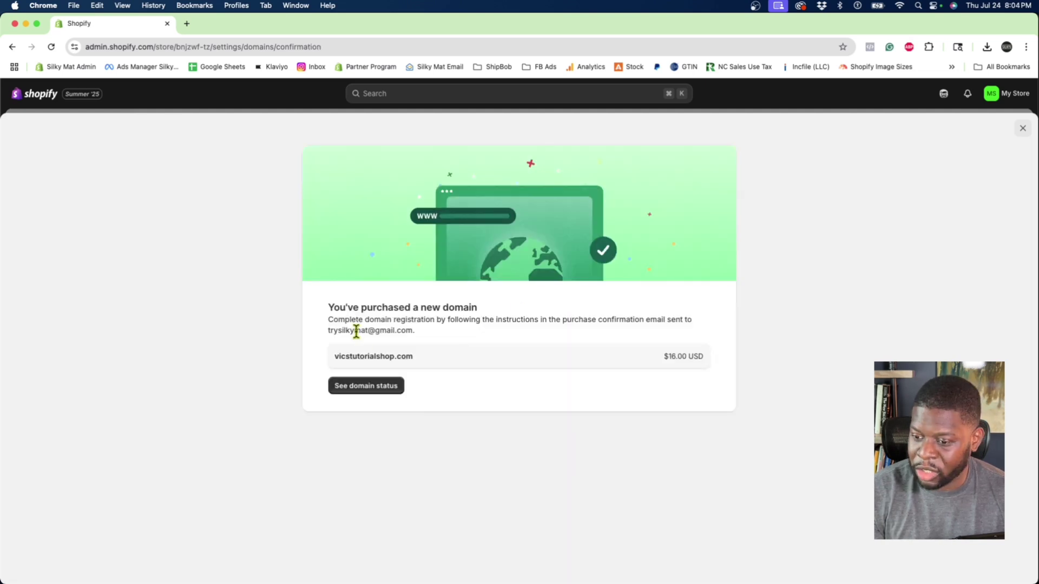
left_click_drag(331, 323, 532, 341)
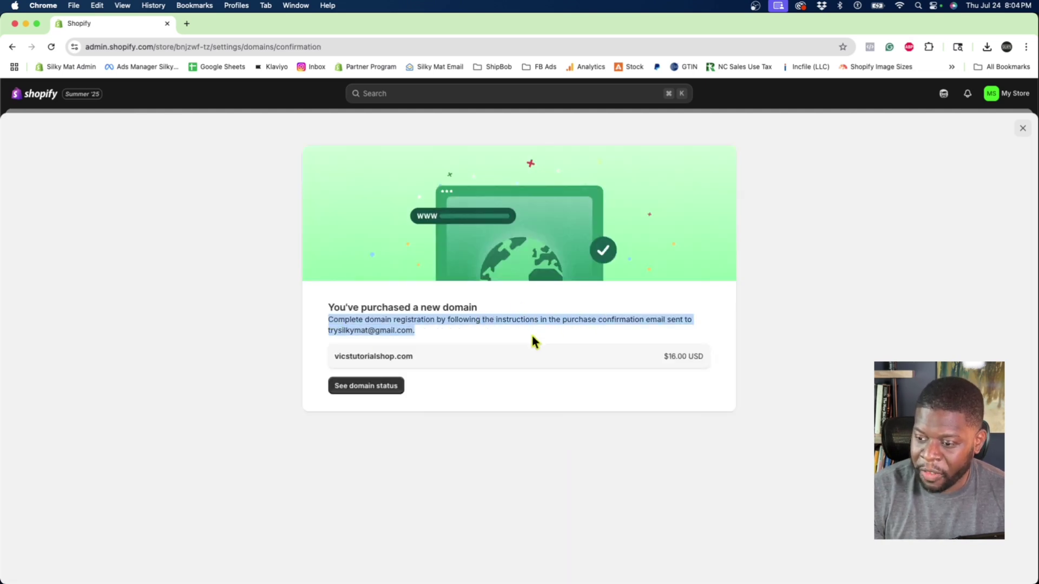
Load gmail.com in a new browser tab.
left_click(187, 23)
type("gmail.c")
key("Return")
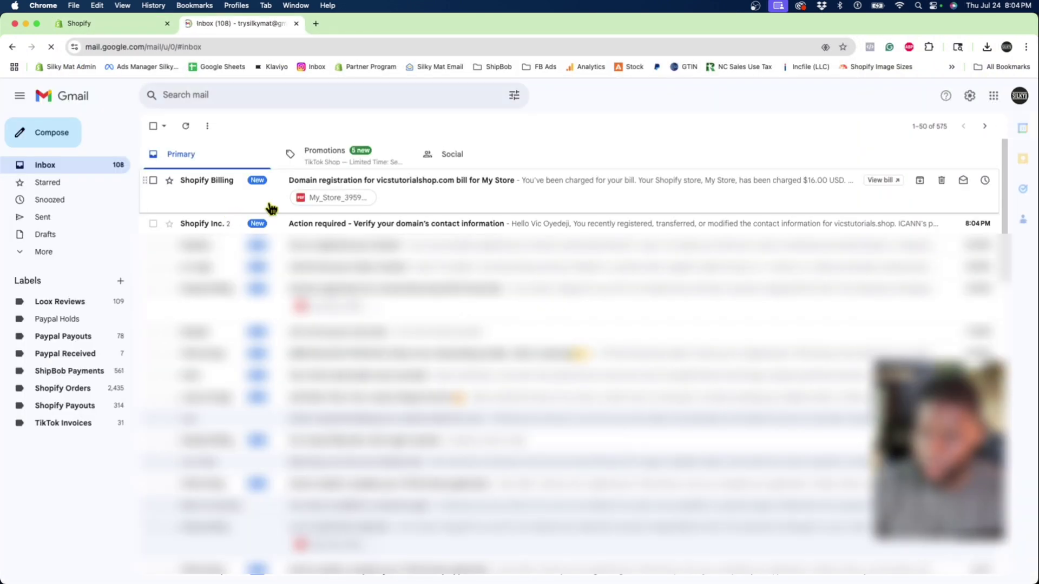
Open the 'Verify your domain's contact information' email and follow its verification link.
left_click(395, 225)
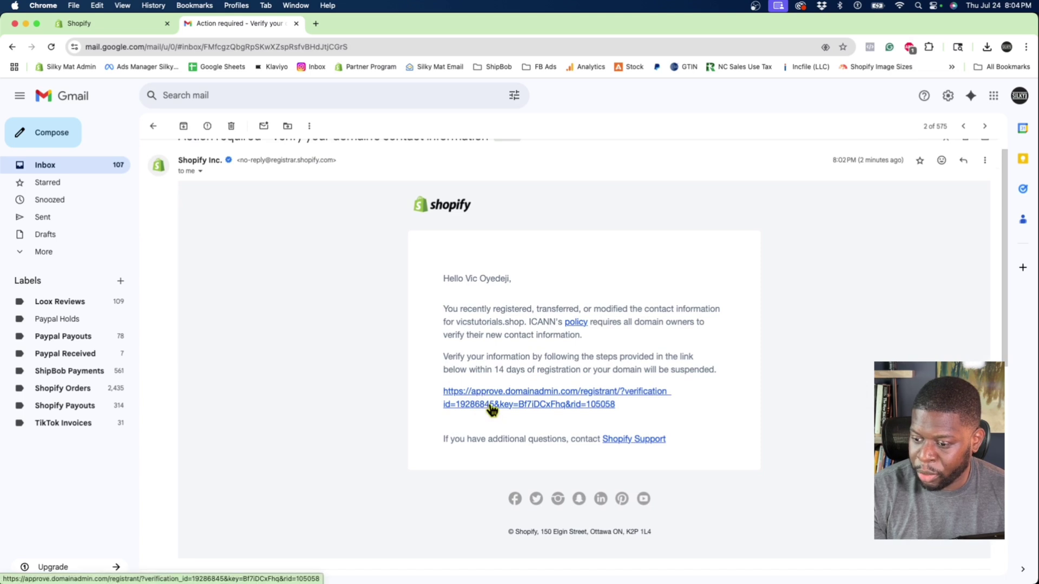
left_click(489, 405)
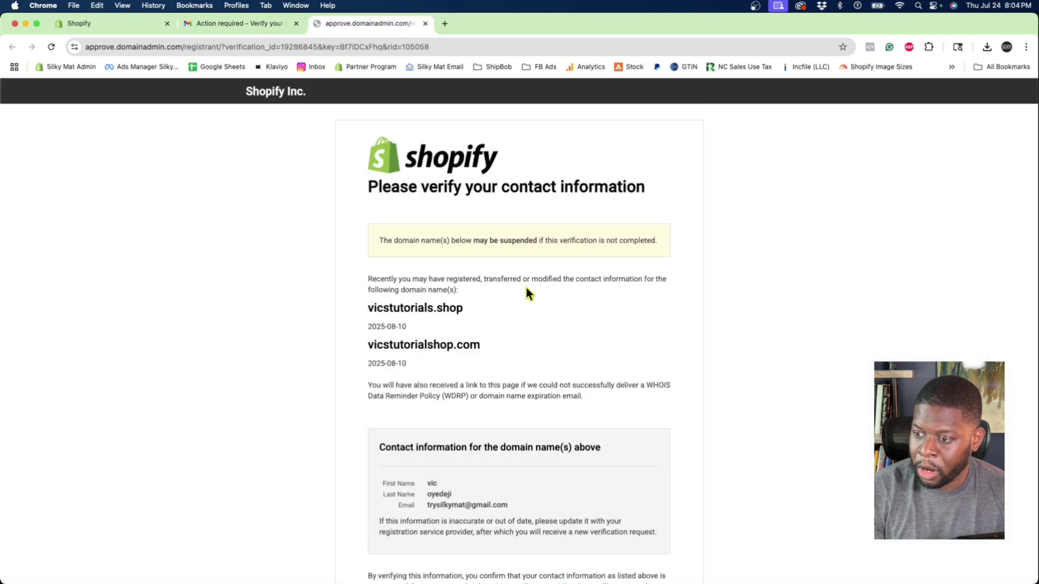
scroll(522, 294, "down", 5)
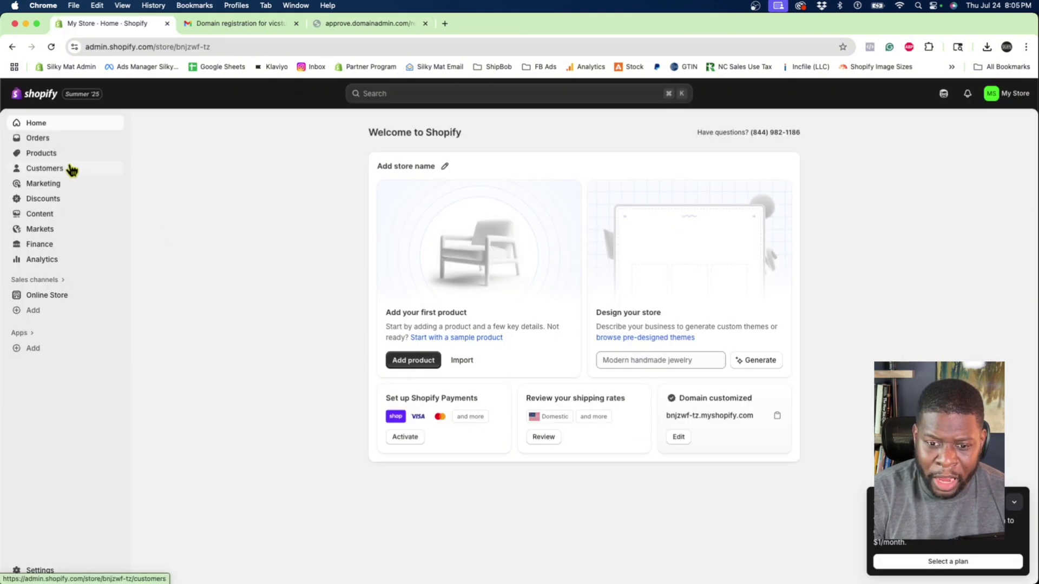
Go to Settings and then the Domains page for the store.
left_click(39, 570)
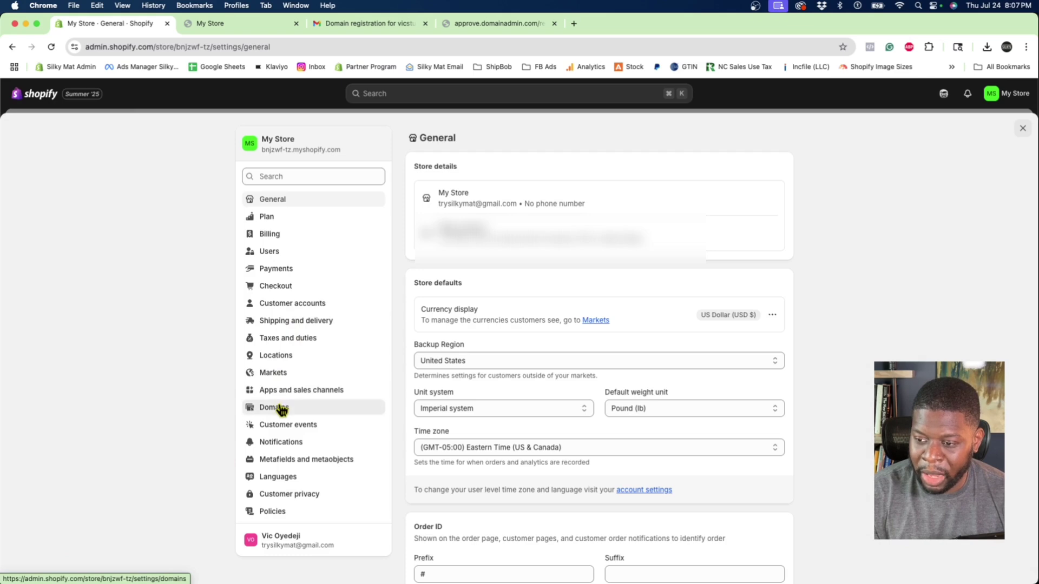
left_click(281, 408)
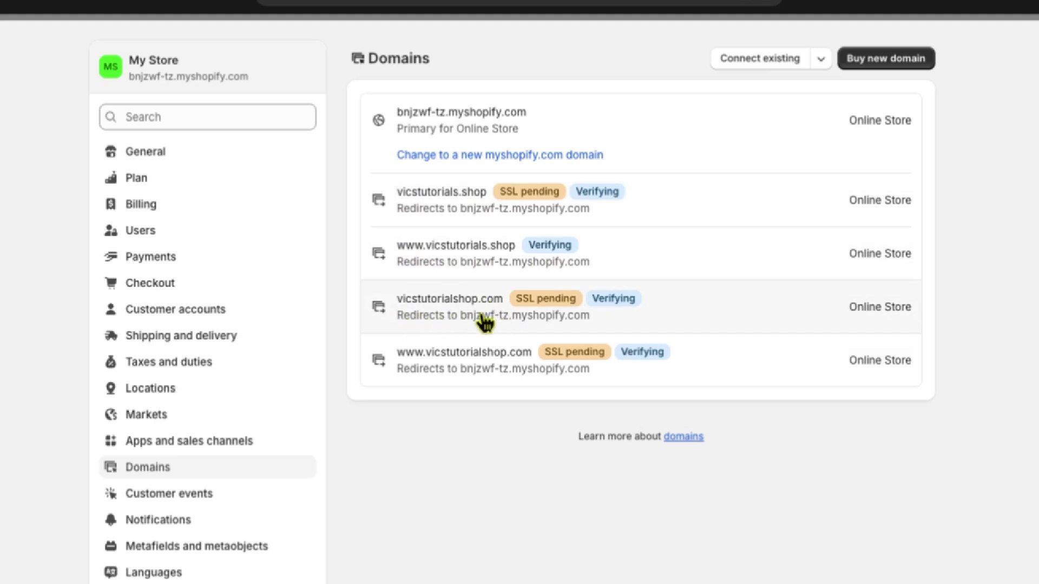
left_click(397, 363)
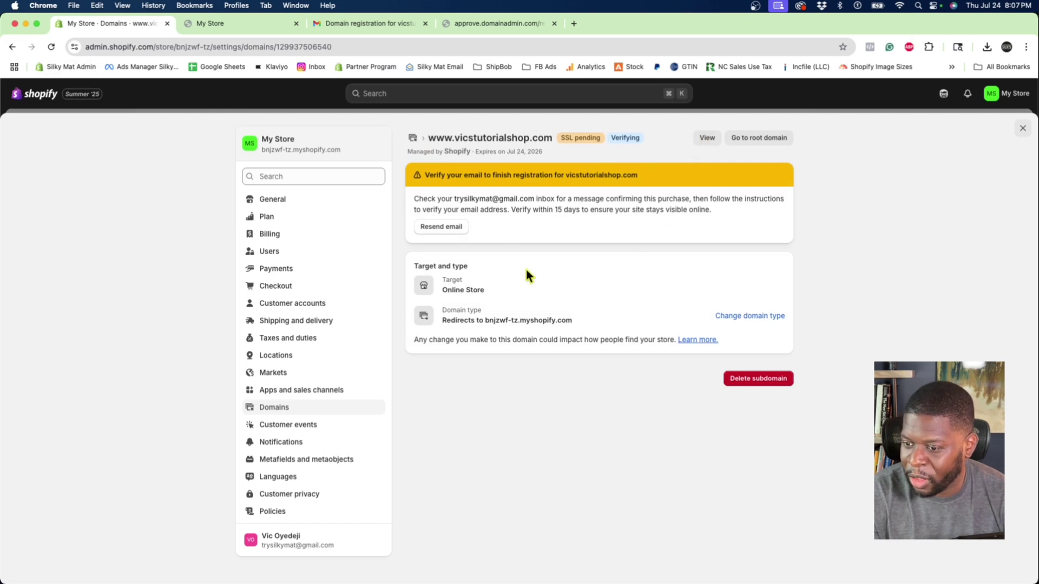
left_click(709, 139)
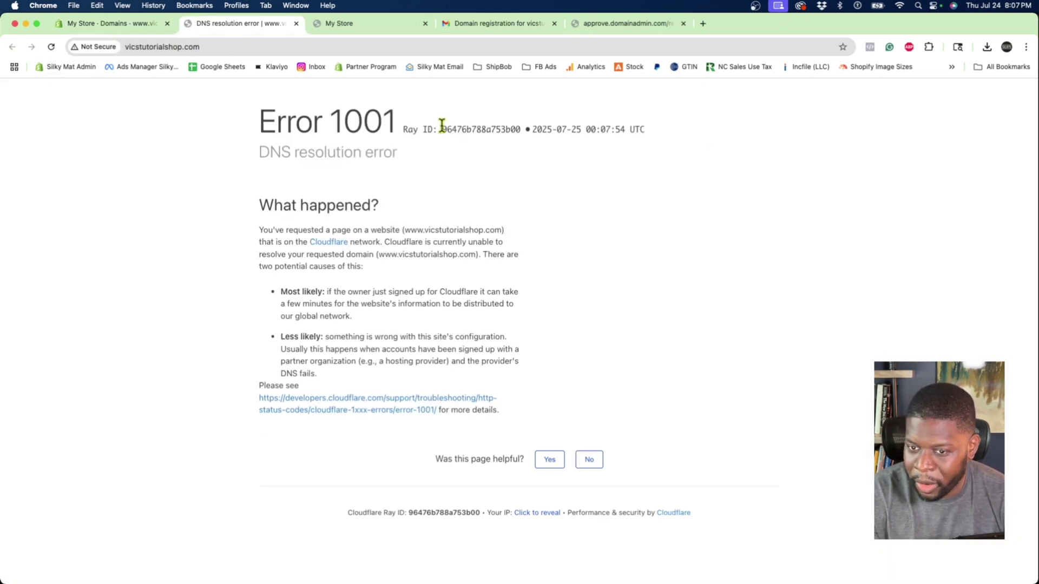
left_click(142, 26)
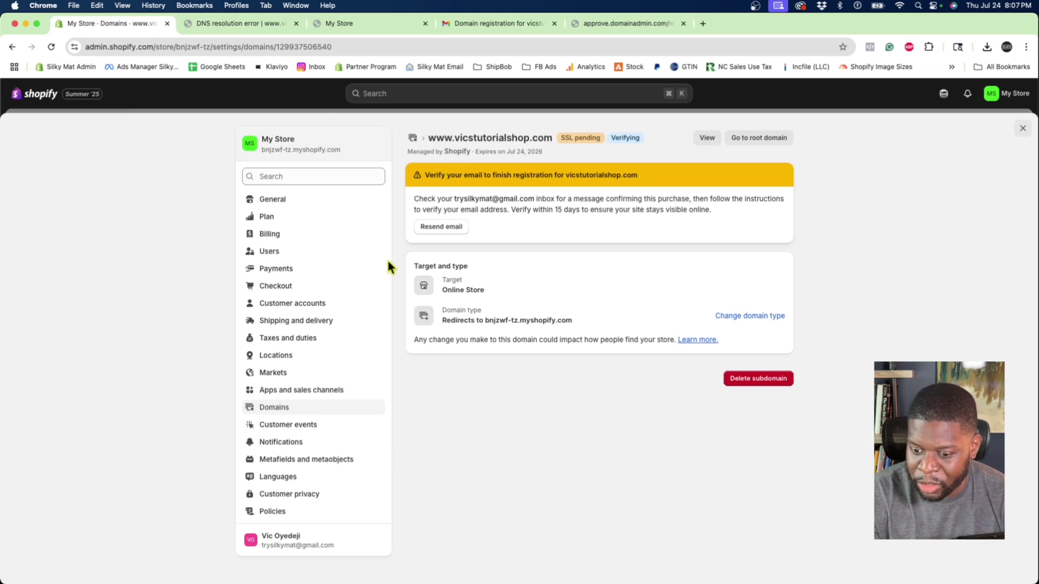
left_click(298, 411)
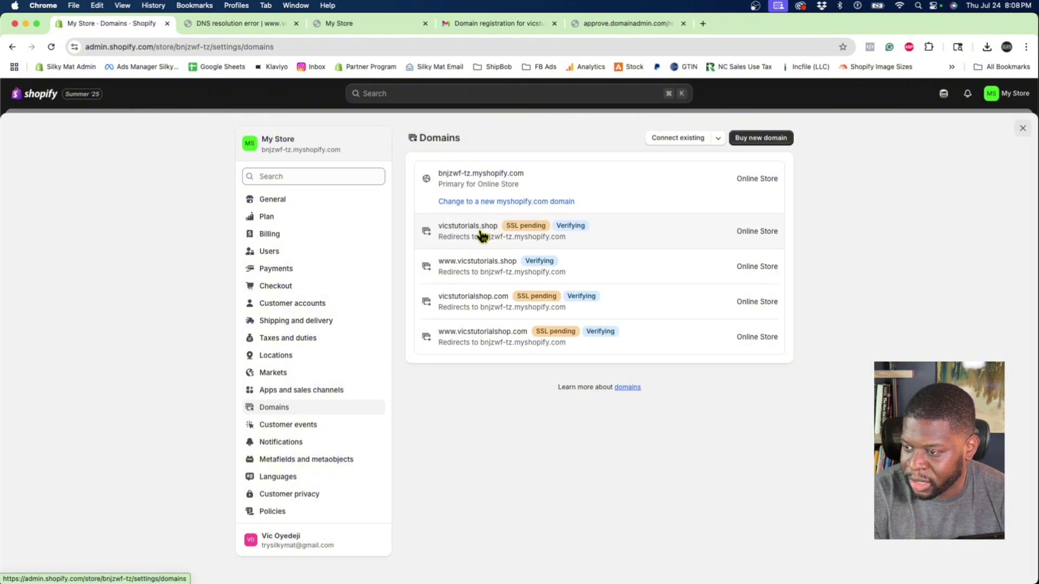
Change vicstutorials.shop's domain type to Primary domain for the Online Store.
left_click(482, 236)
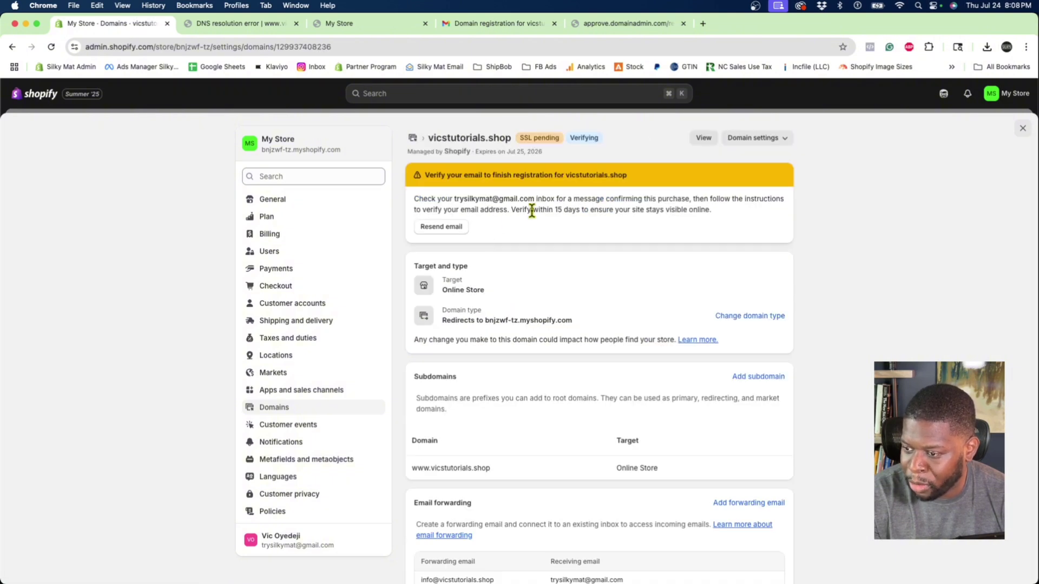
left_click(722, 317)
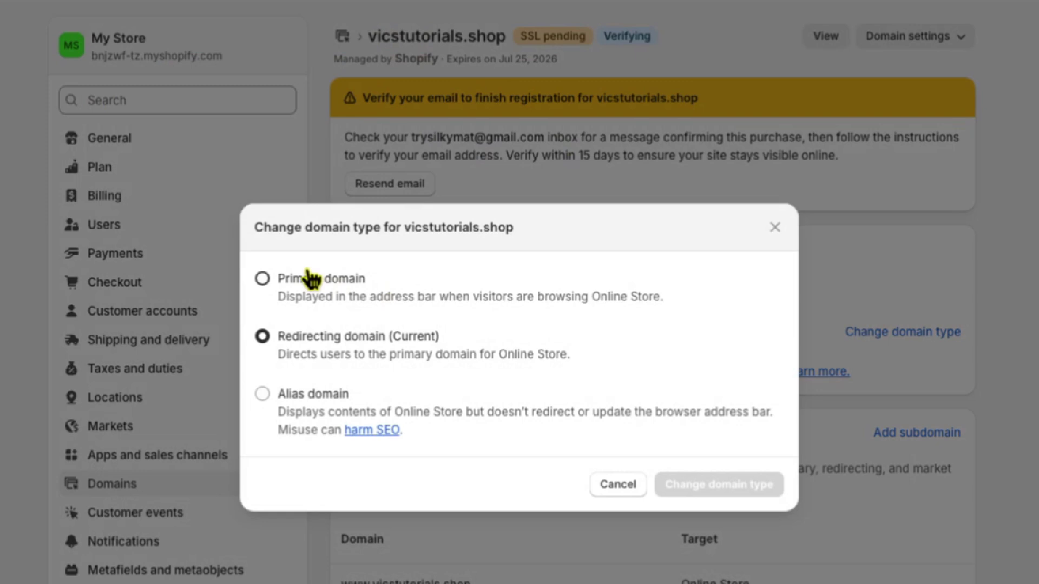
left_click(396, 283)
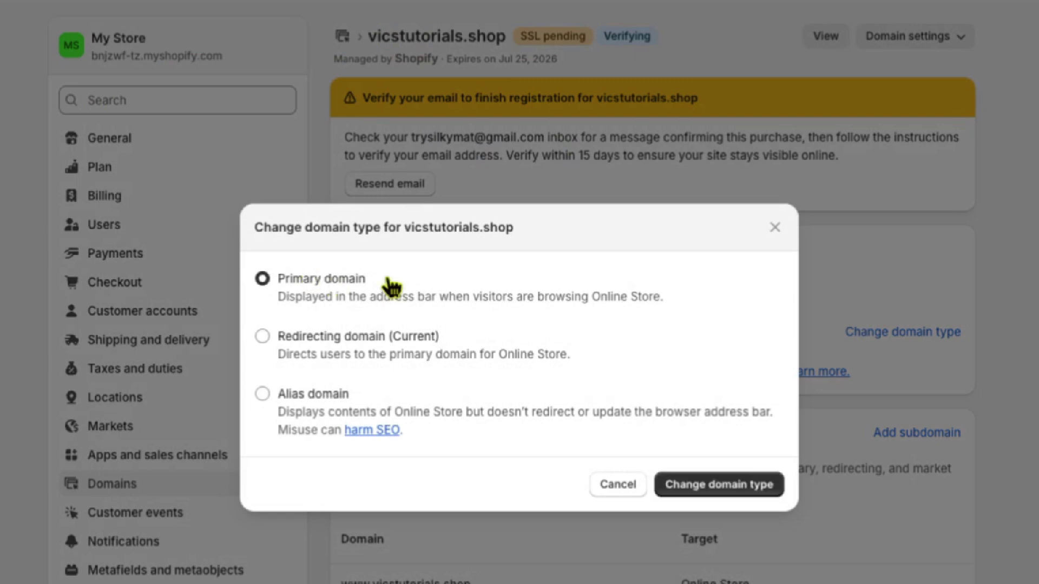
left_click(704, 488)
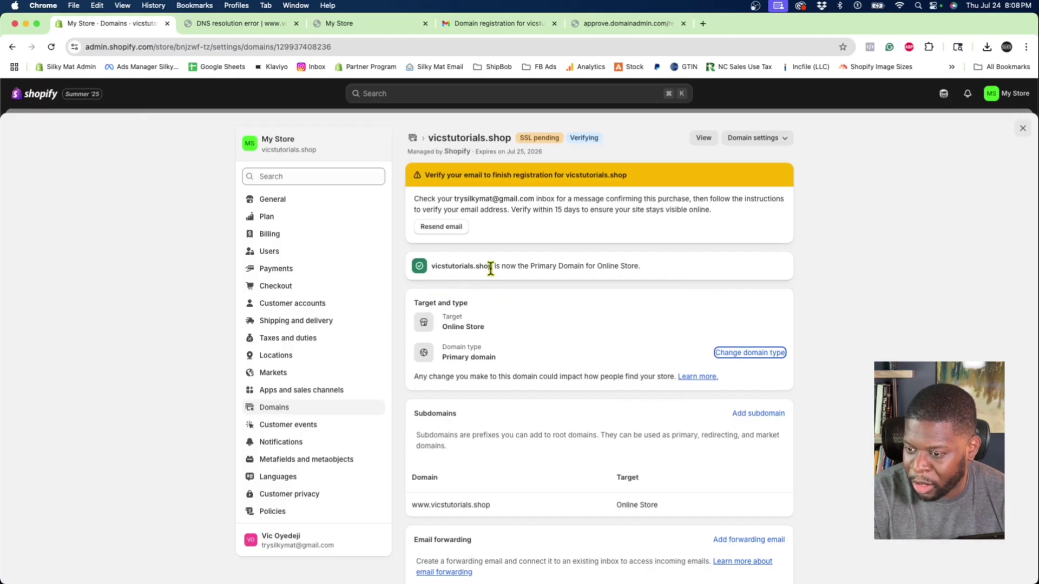
left_click_drag(490, 269, 420, 270)
left_click(534, 308)
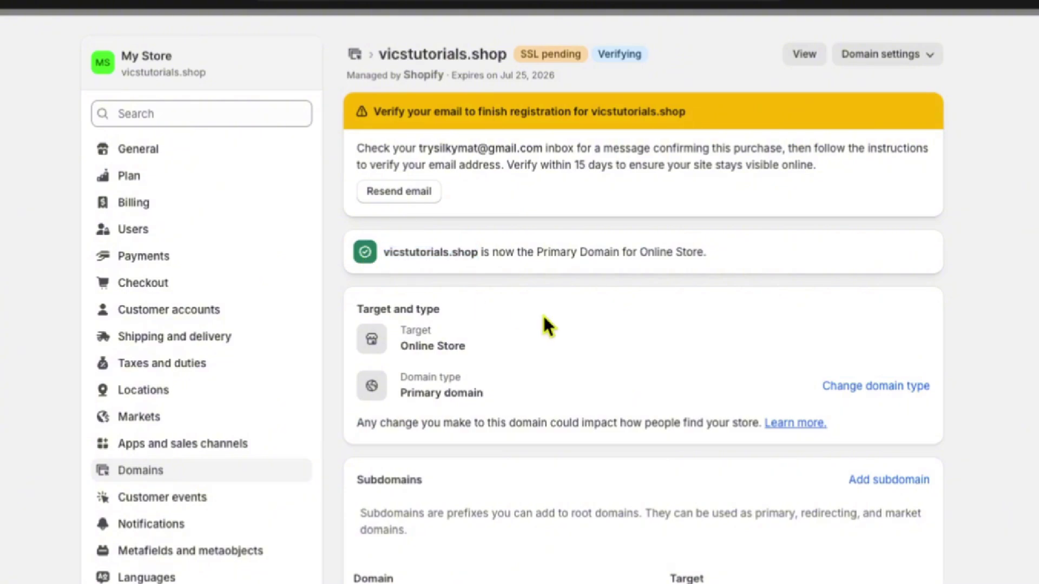
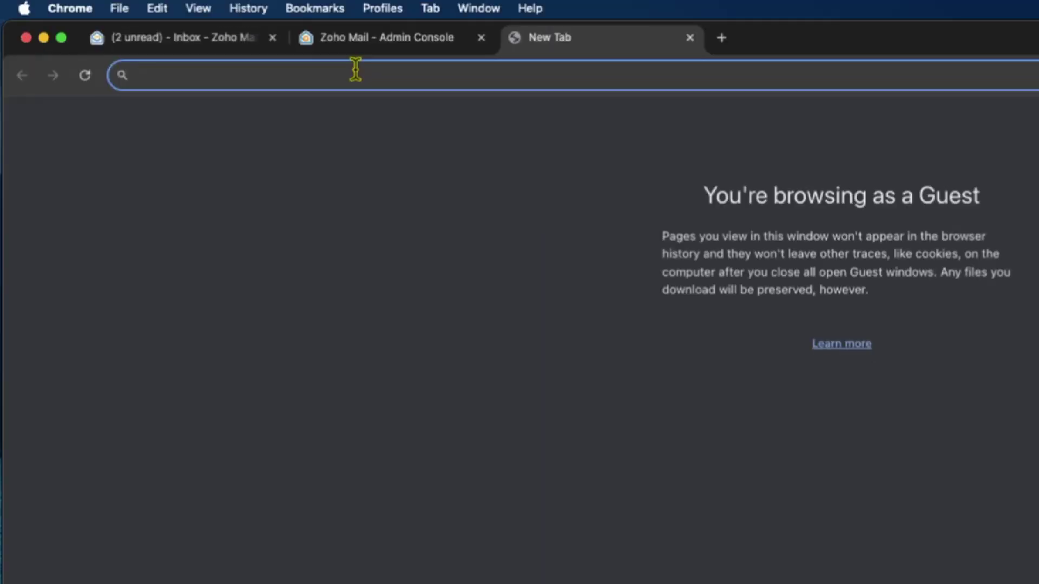
Load zoho.com and go to Zoho Mail's pricing page, scrolling to the Forever Free Plan card.
type("zoho.com")
key("Return")
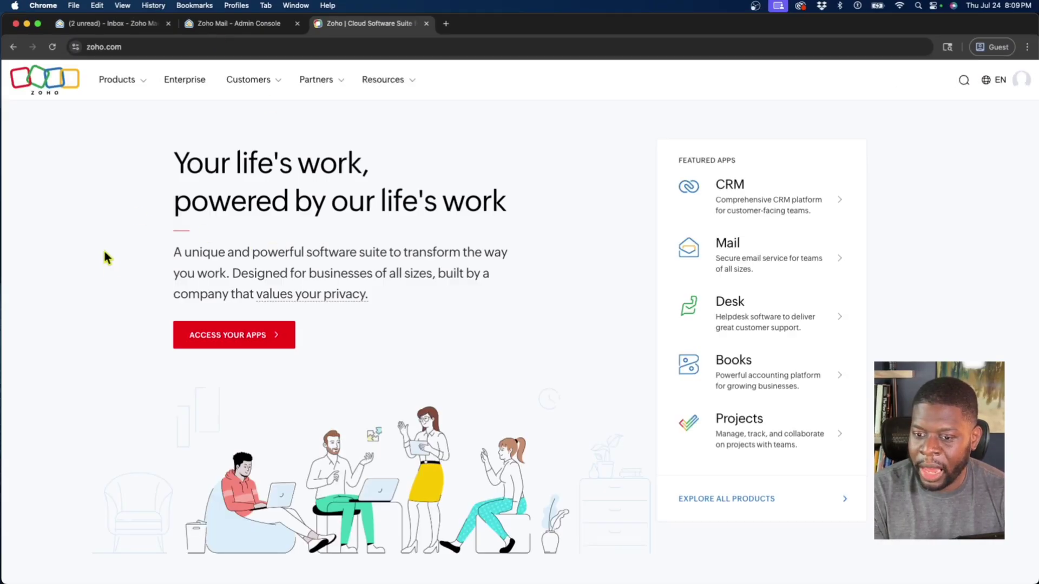
left_click(729, 255)
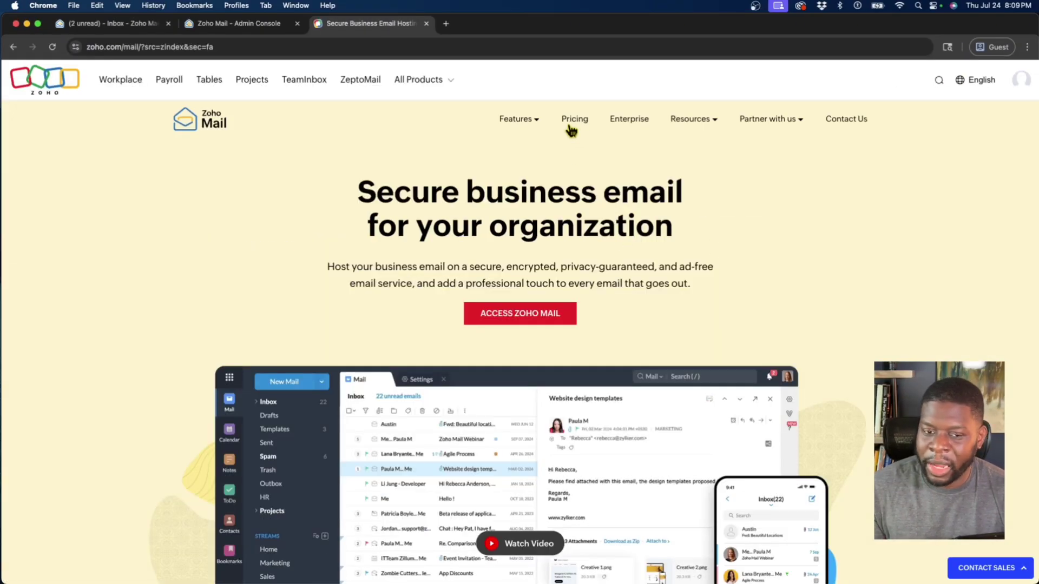
left_click(572, 126)
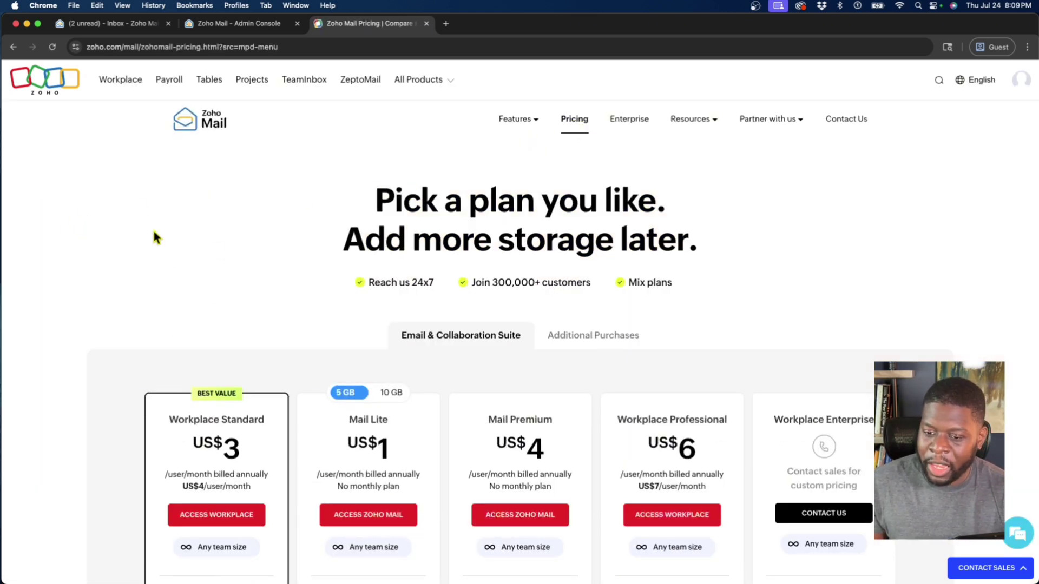
scroll(125, 200, "down", 10)
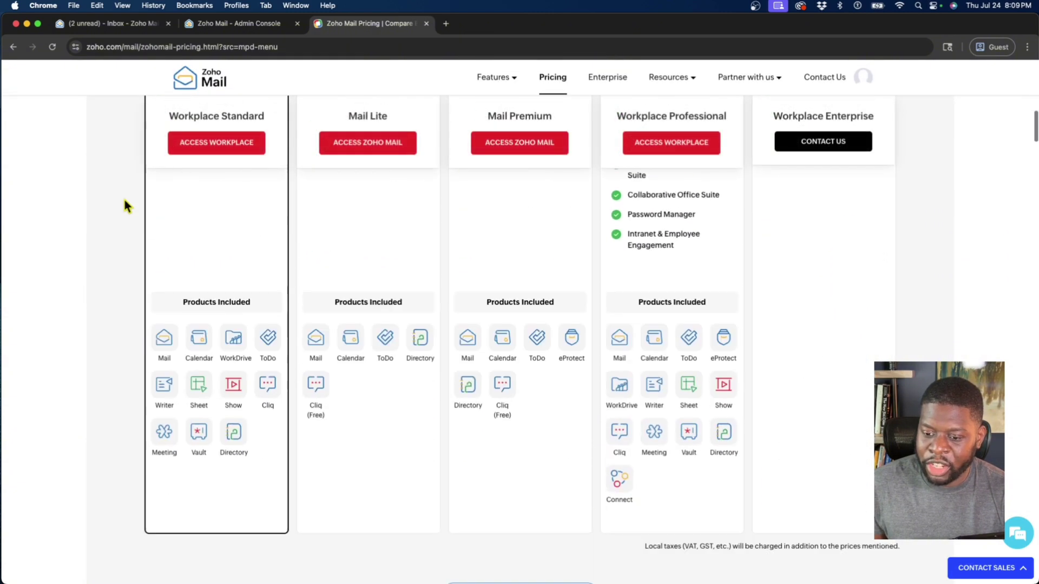
scroll(124, 205, "down", 10)
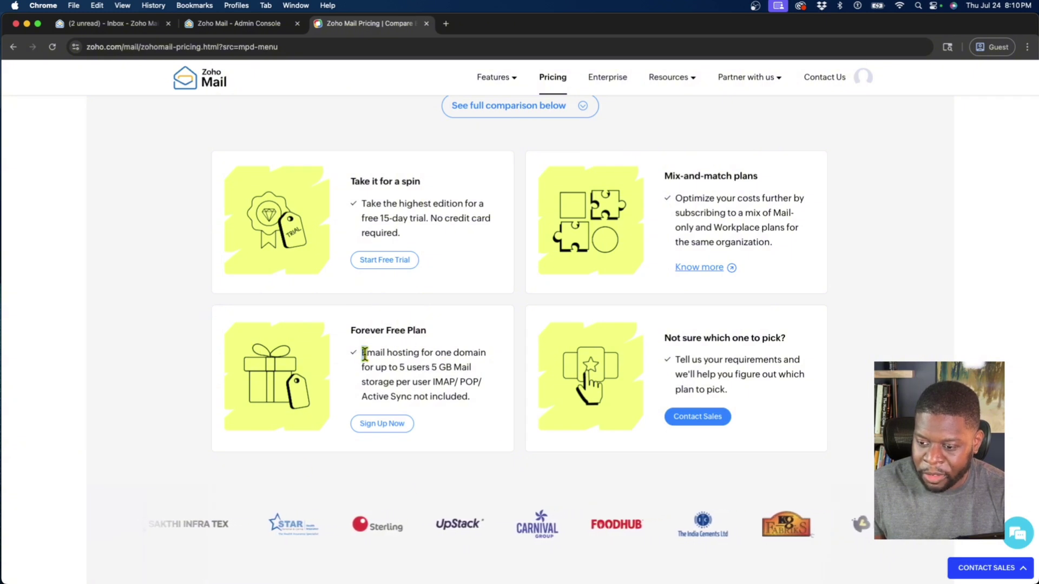
left_click_drag(364, 355, 439, 380)
left_click(439, 380)
Sign up for the Forever Free Plan as 'Vics Tutorial Store' with e-mail and password, then verify the OTP.
left_click(390, 423)
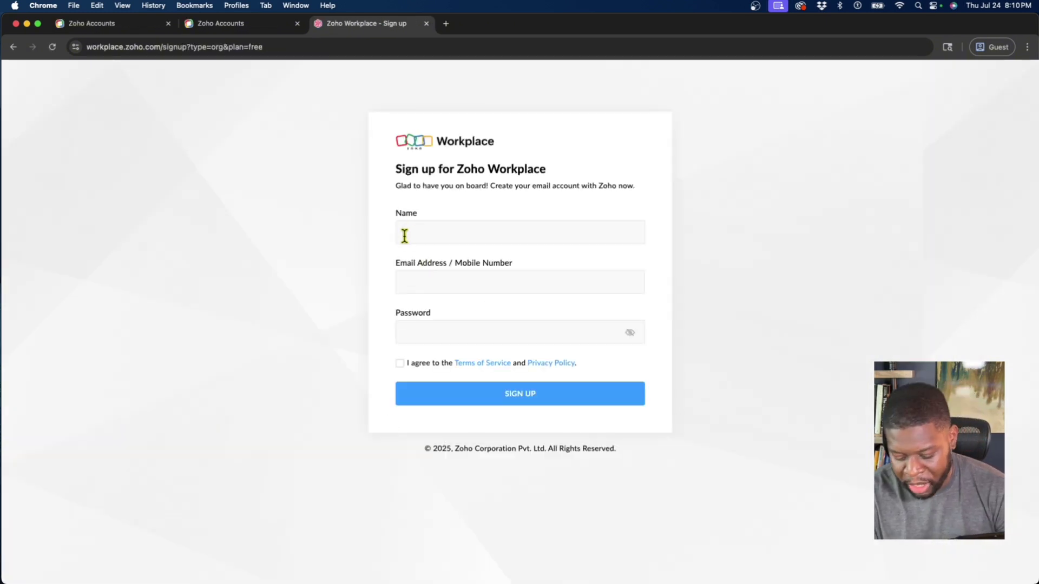
left_click(404, 236)
type("Vics")
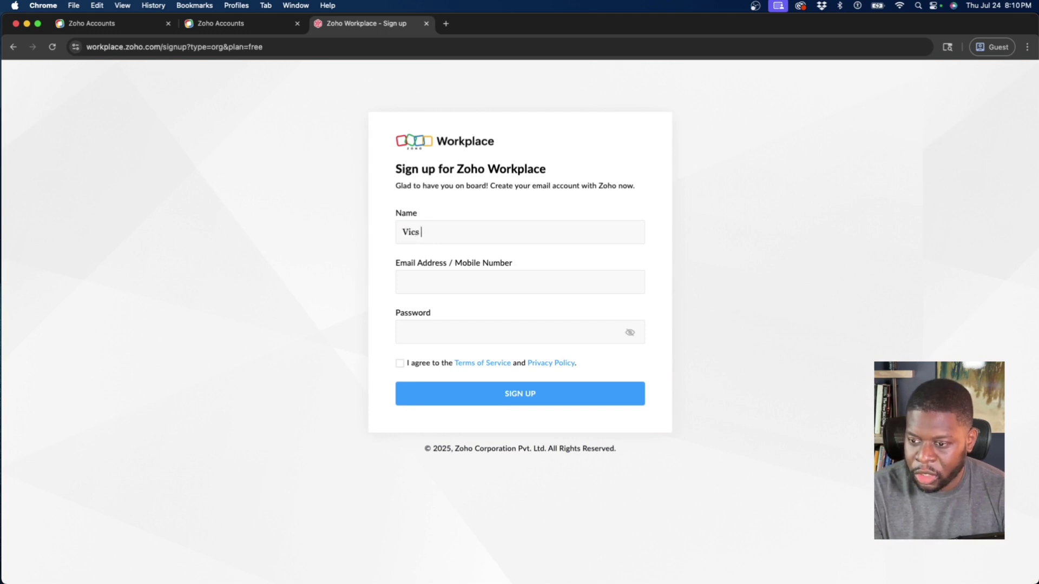
type(" Tutorial Store")
key("Tab")
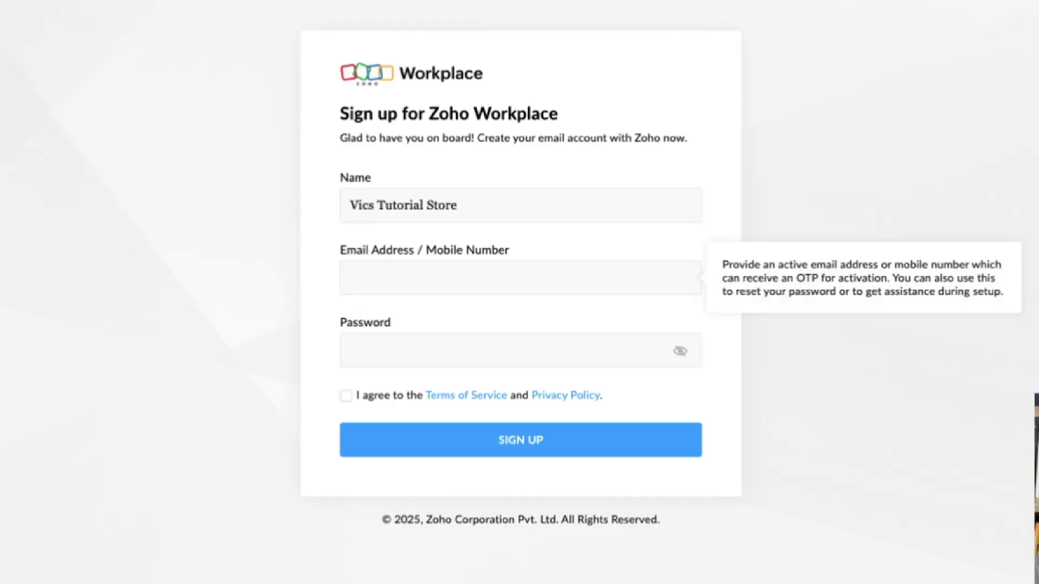
key("ctrl+v")
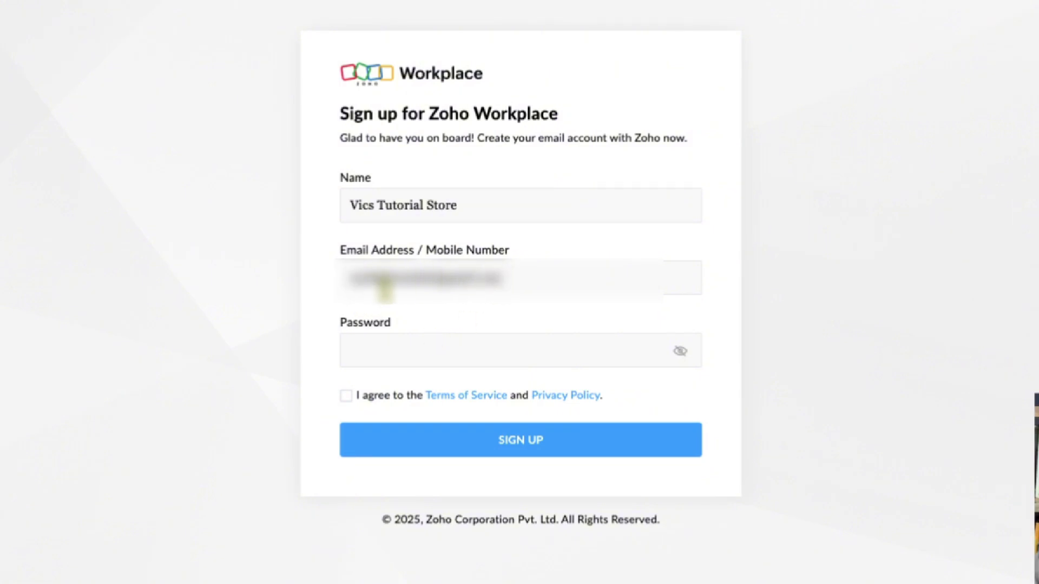
left_click(417, 355)
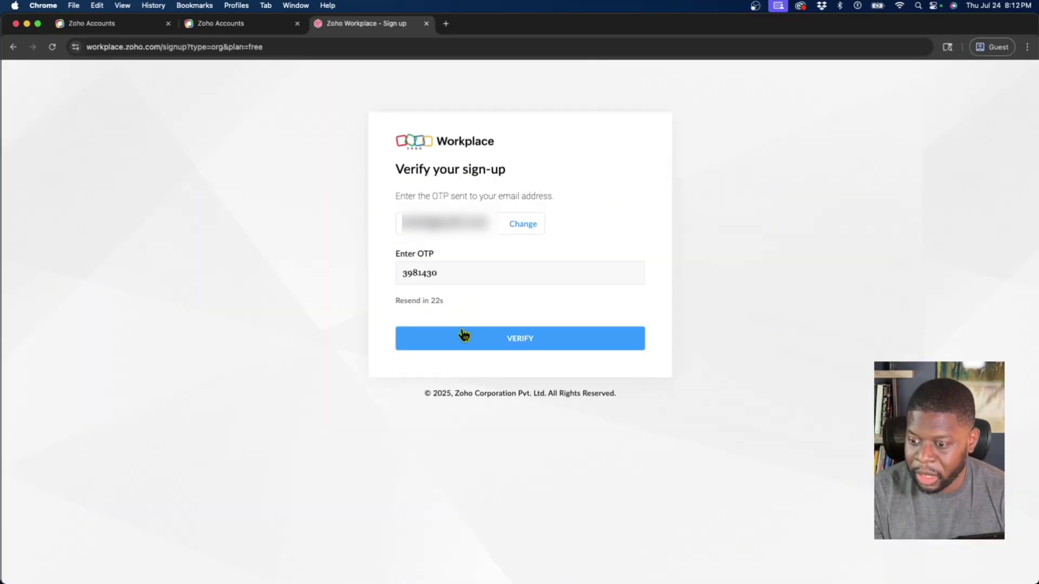
left_click(464, 337)
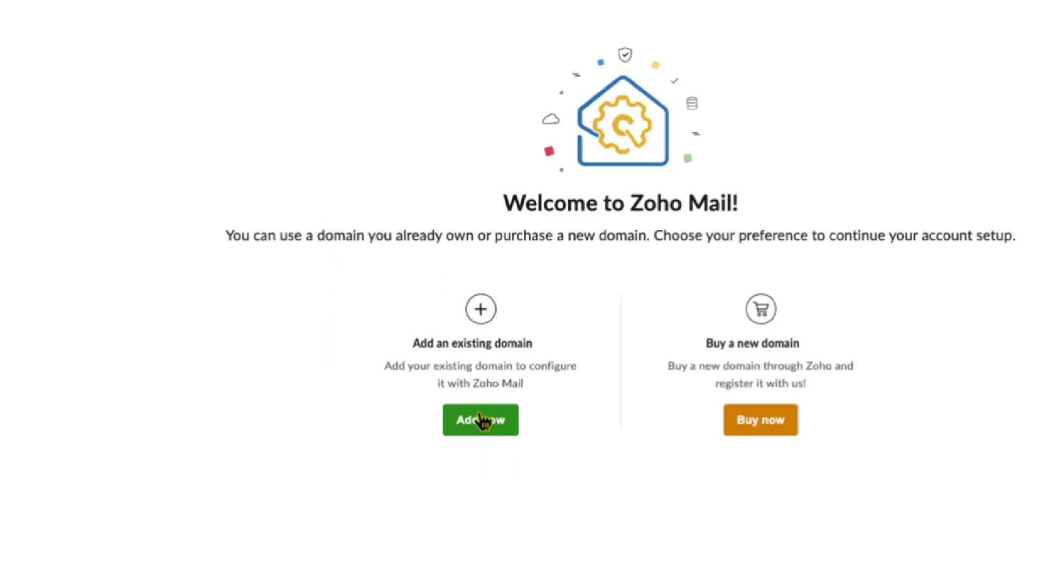
left_click(482, 420)
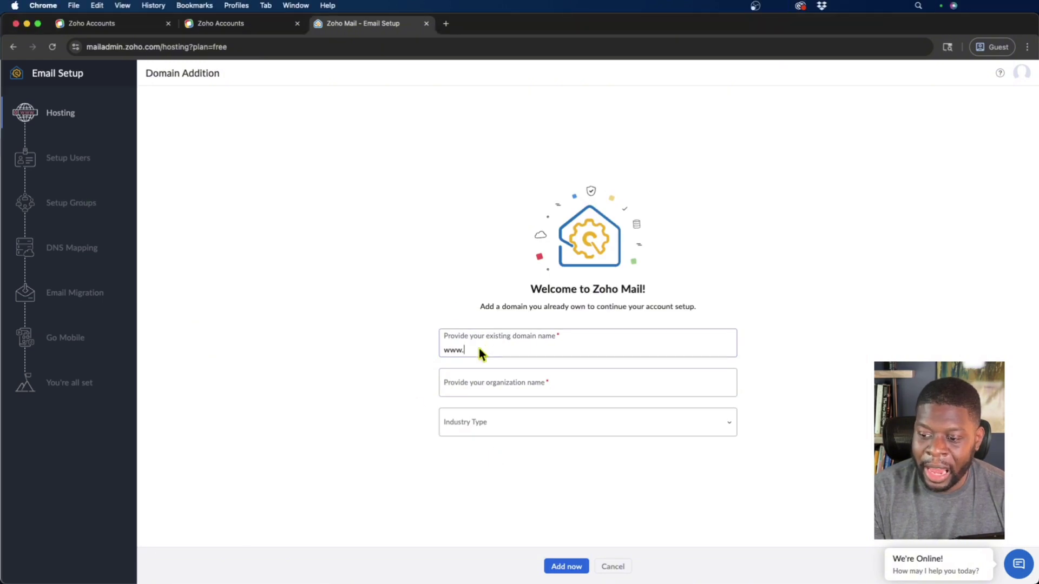
left_click(480, 352)
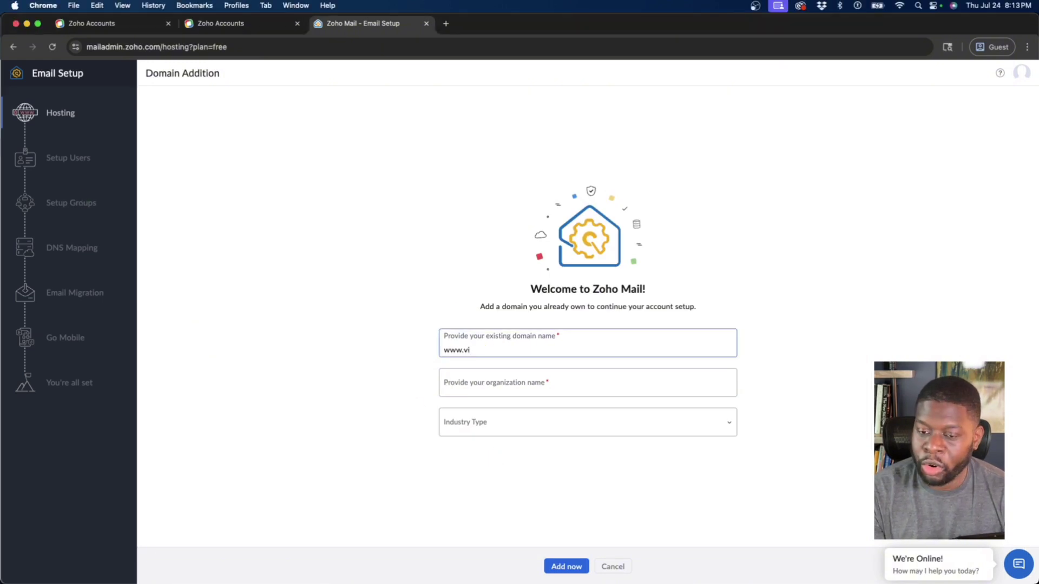
type("www.vicstutorial.shop")
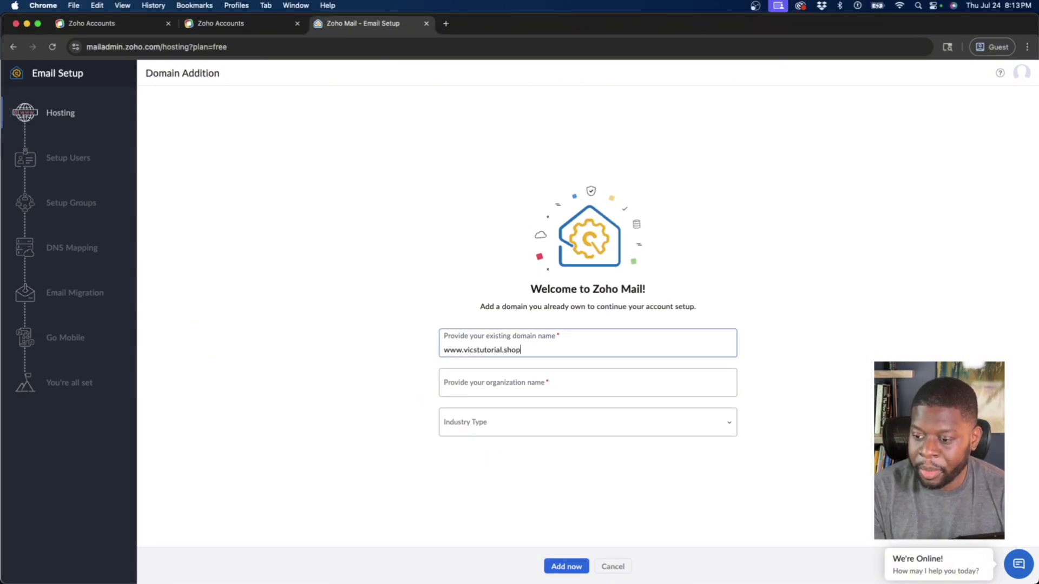
left_click(444, 389)
type("Vics ")
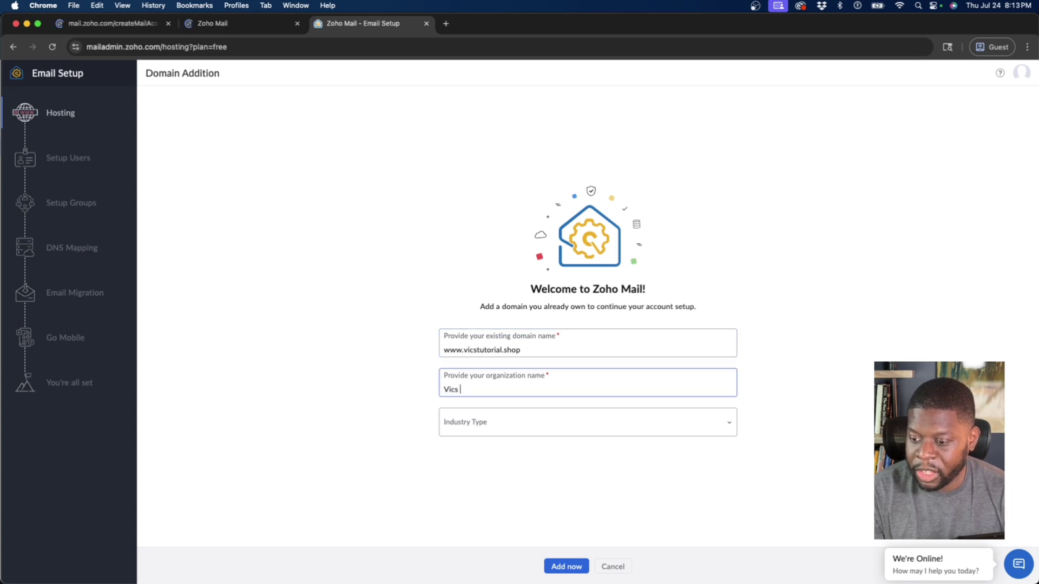
type("Tutorial Shop")
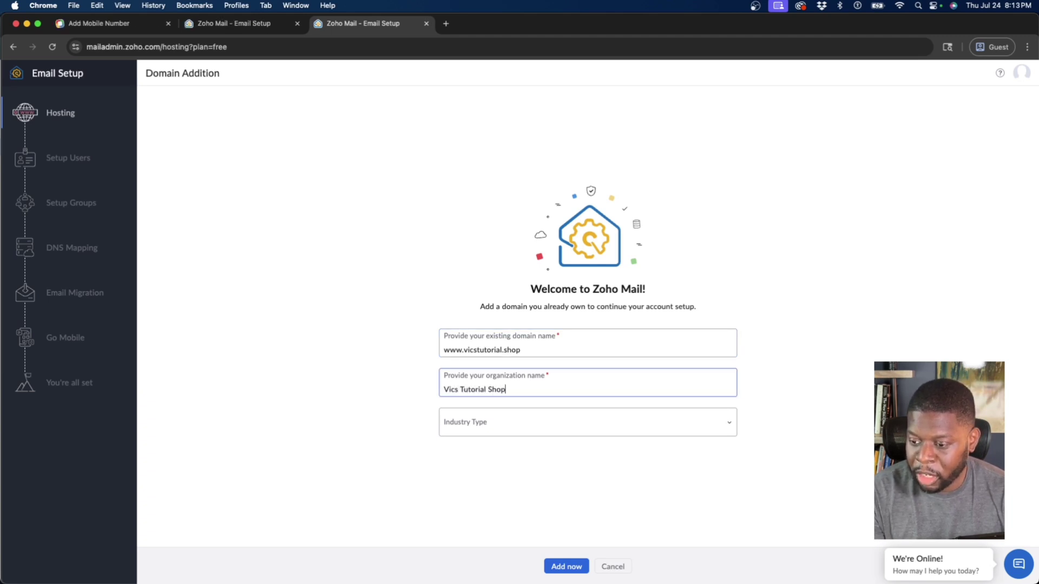
Set Industry Type to Retail & E-Commerce, submit, and proceed to domain verification.
left_click(496, 422)
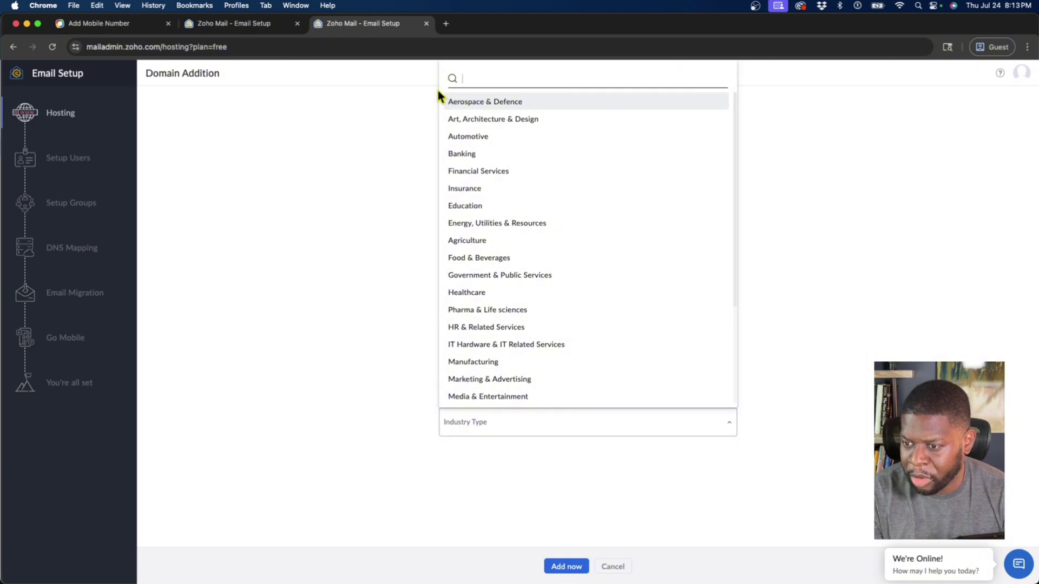
type("reta")
left_click(499, 479)
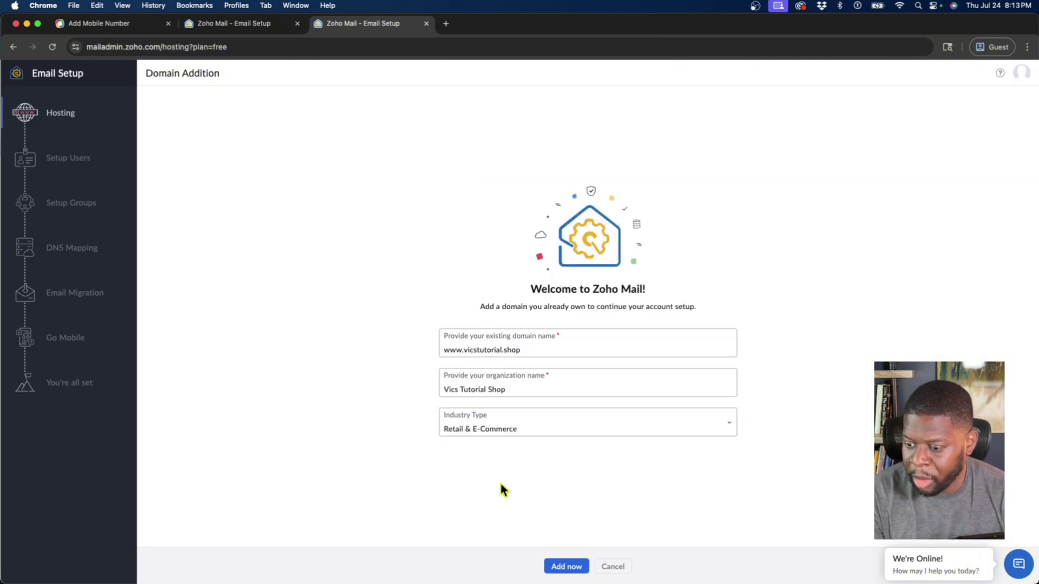
left_click(554, 573)
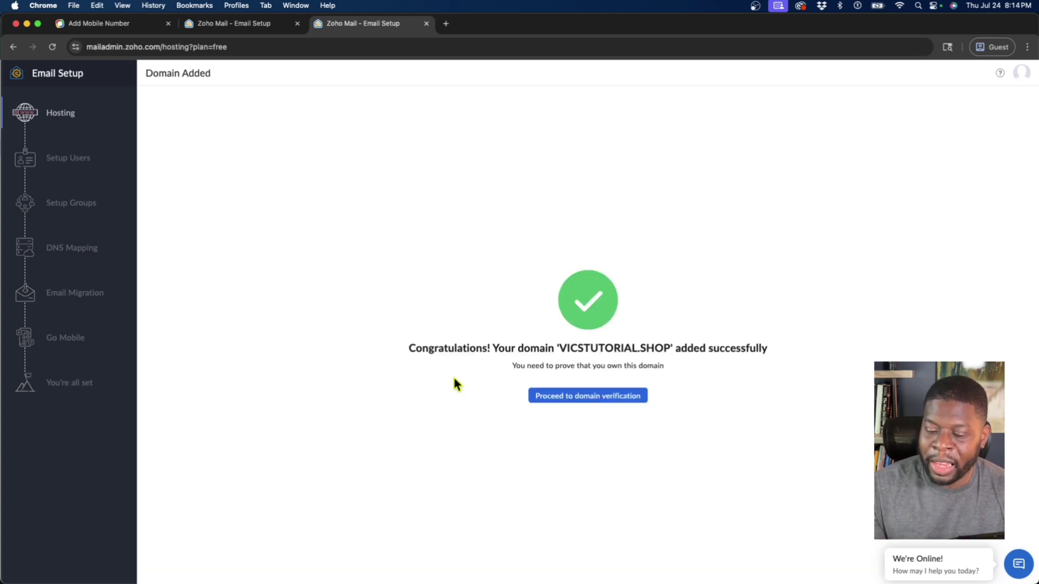
left_click(539, 398)
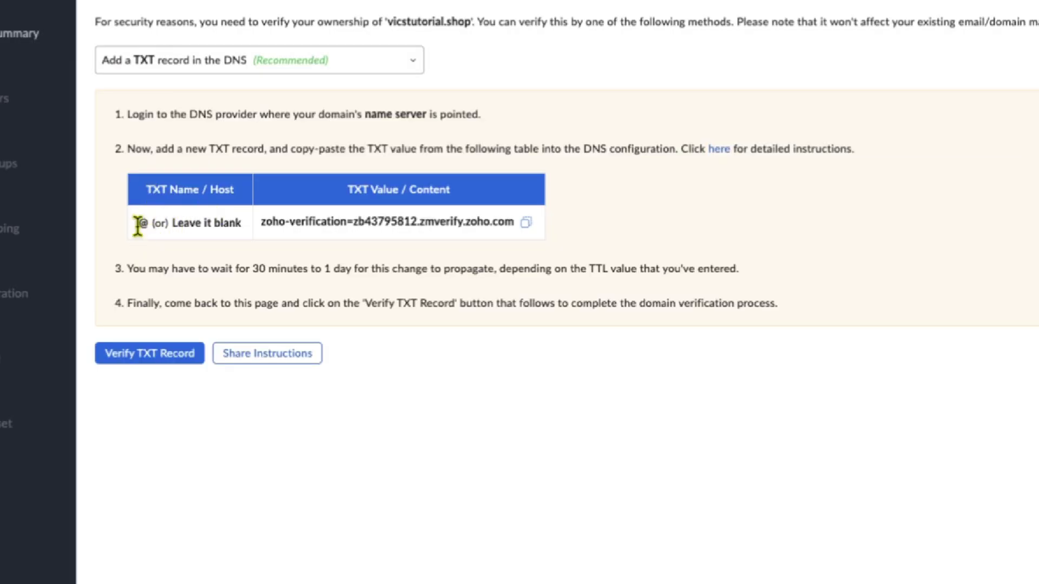
Copy the @ host value and tile the Shopify admin window beside Zoho Mail.
right_click(144, 227)
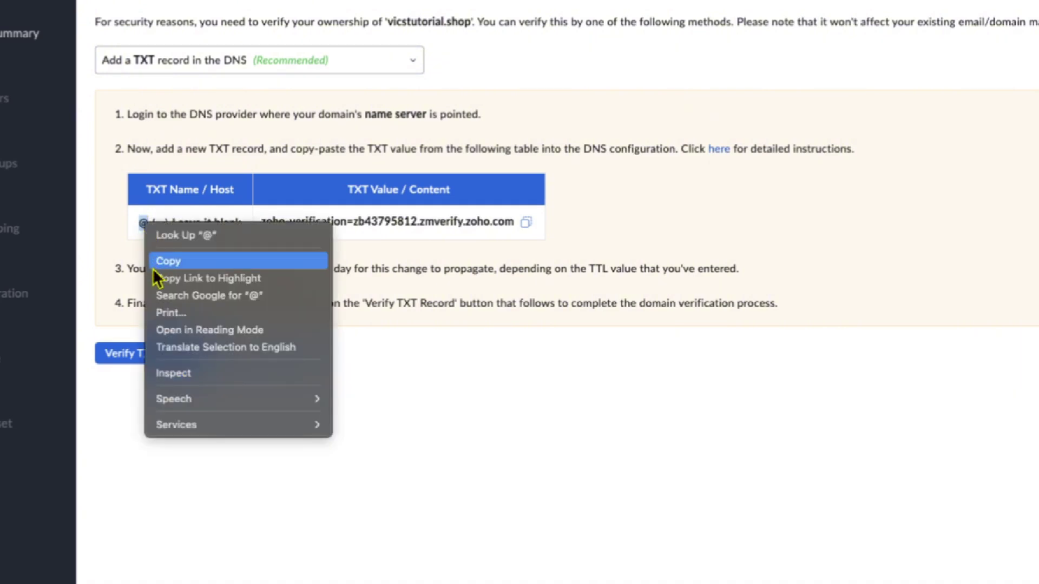
left_click(157, 260)
key("super+Tab")
left_click_drag(770, 28, 1007, 21)
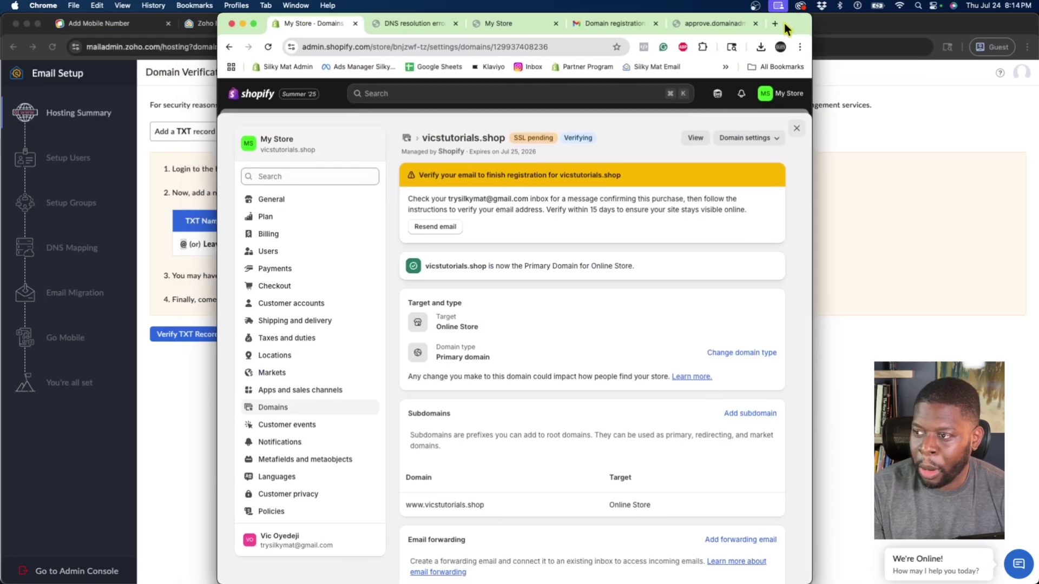
key("ctrl+shift+Right")
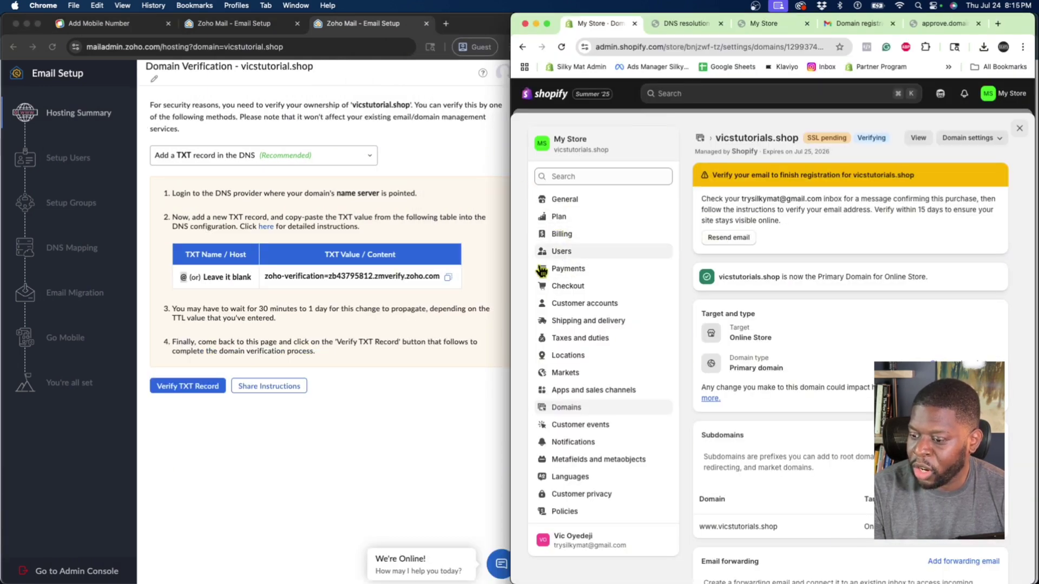
Open the vicstutorials.shop domain in Shopify's domains list and go to its DNS settings.
left_click(564, 412)
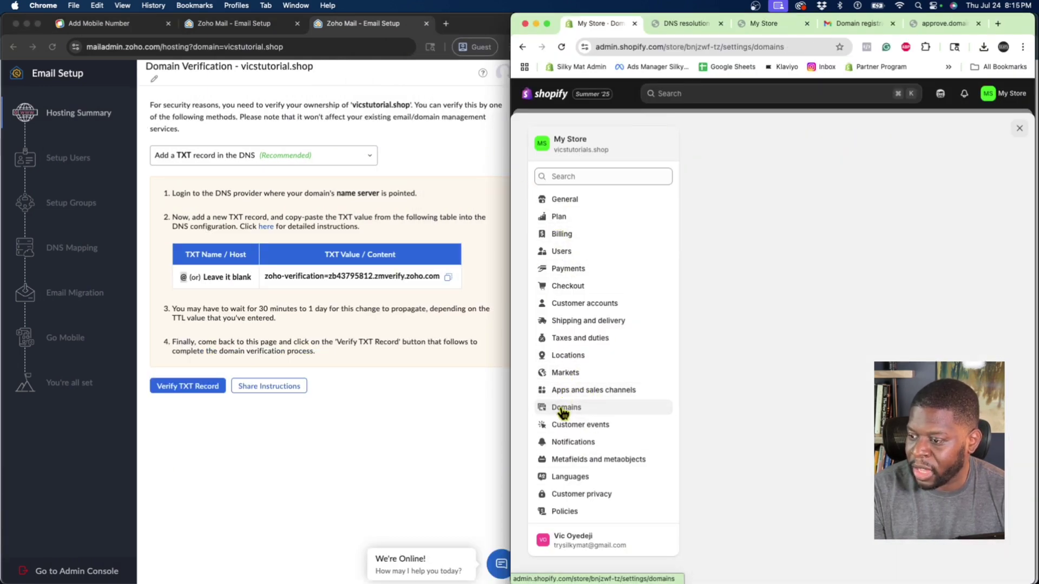
left_click(733, 329)
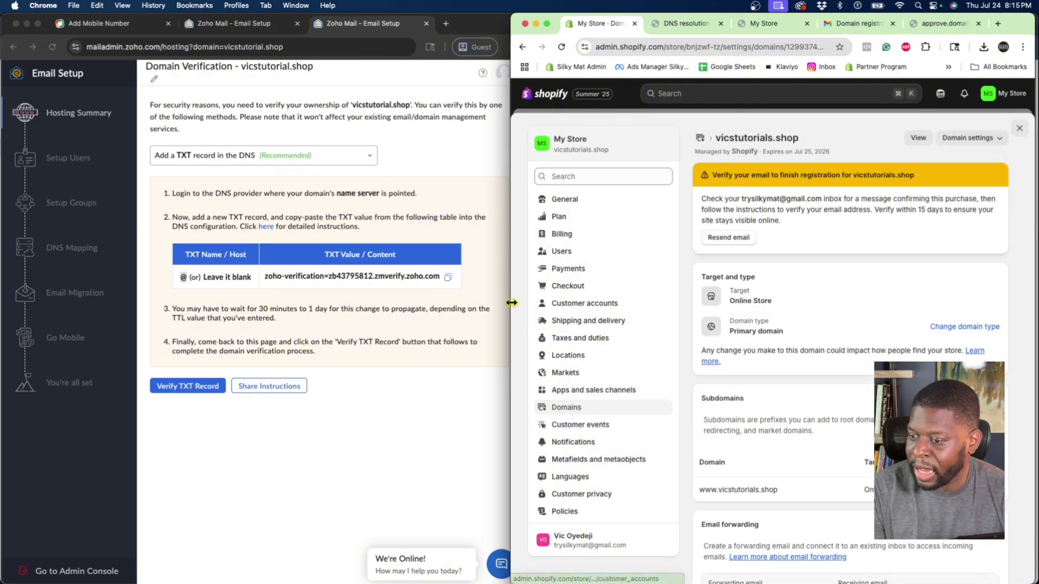
left_click_drag(511, 300, 493, 310)
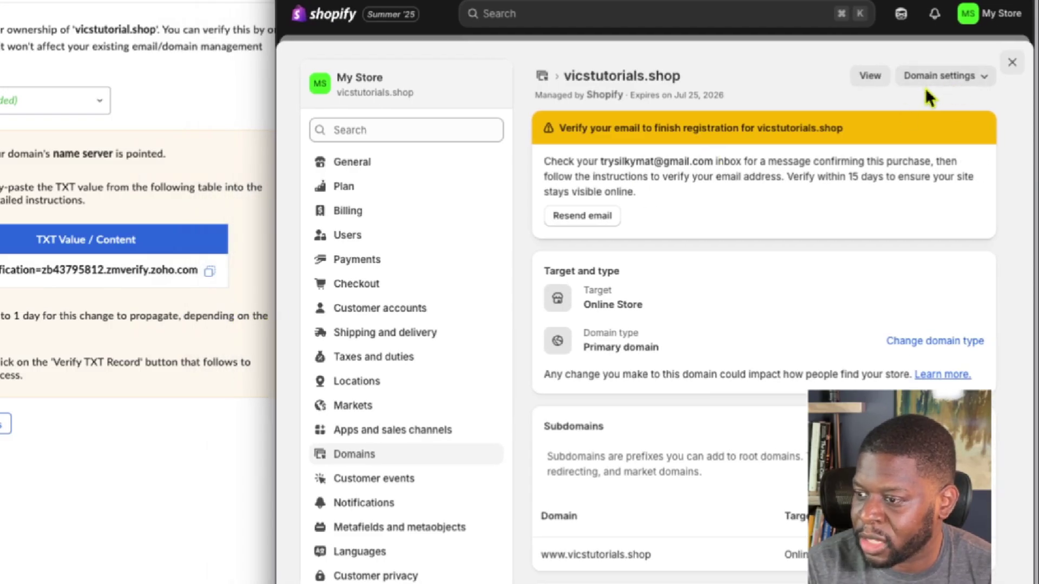
left_click(941, 79)
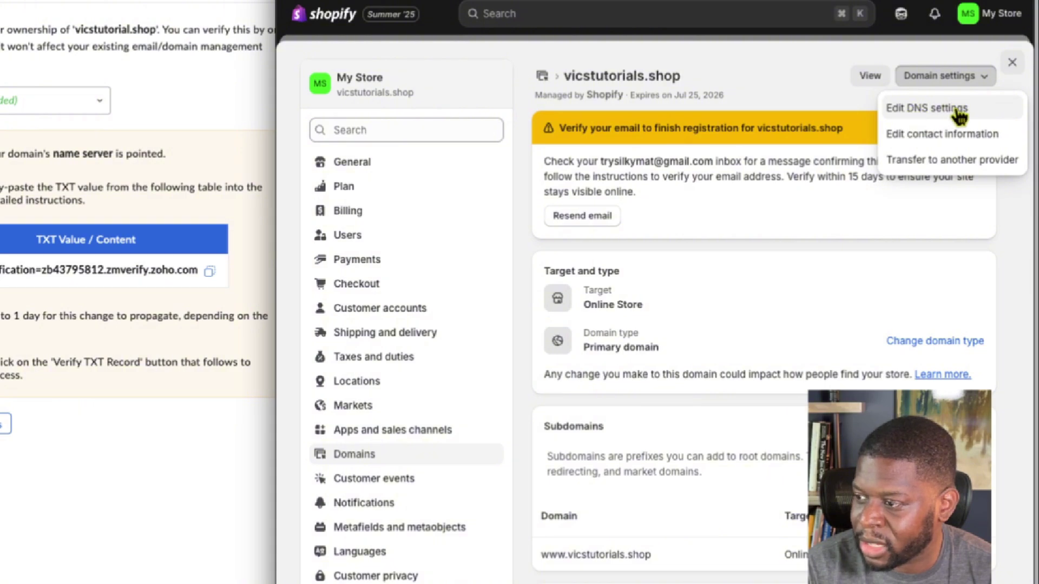
left_click(960, 111)
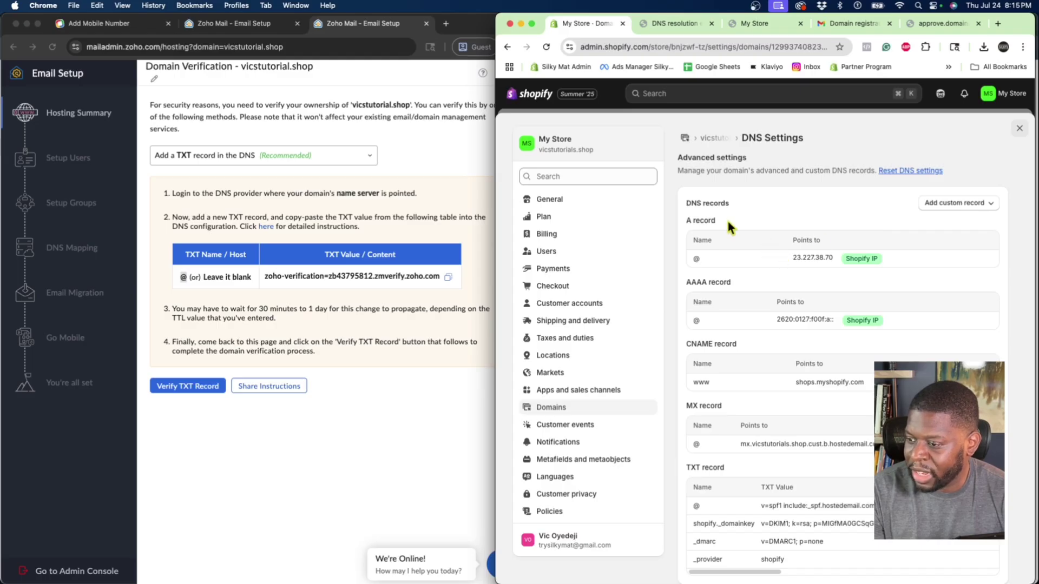
scroll(726, 218, "down", 4)
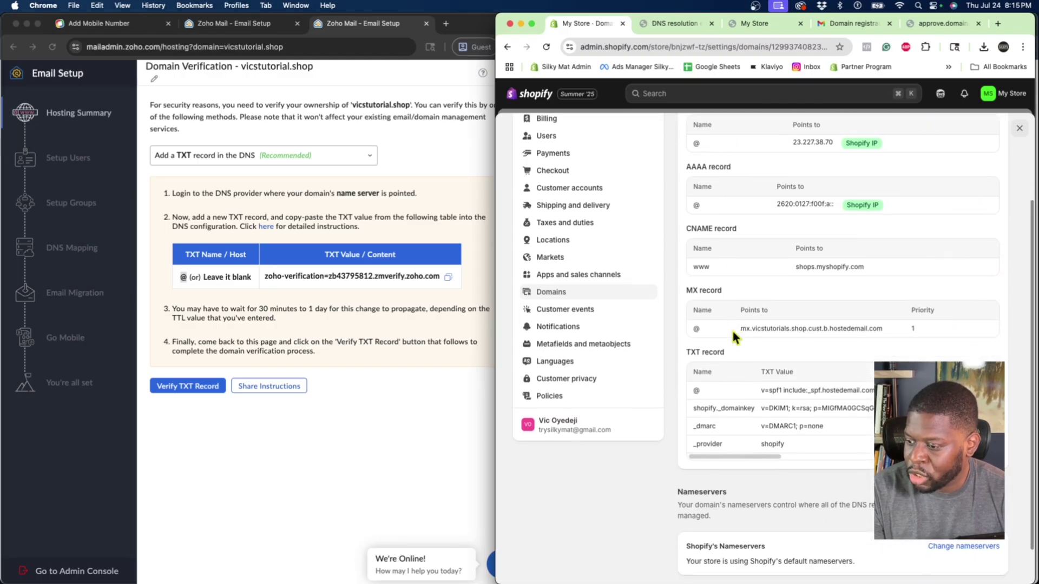
scroll(725, 380, "up", 4)
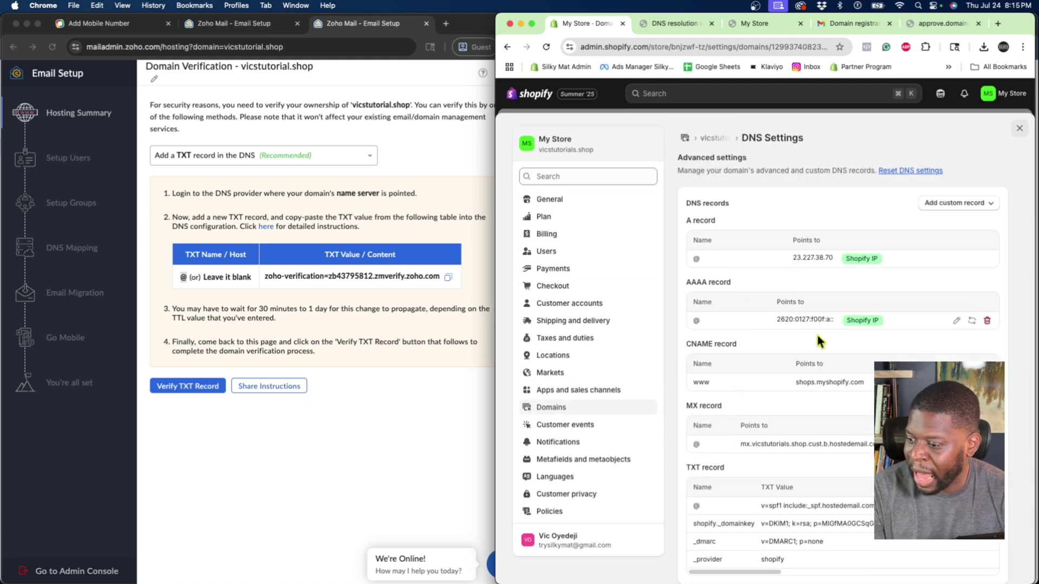
Add a Shopify TXT record named @ containing the pasted Zoho verification value.
left_click(968, 204)
left_click(957, 301)
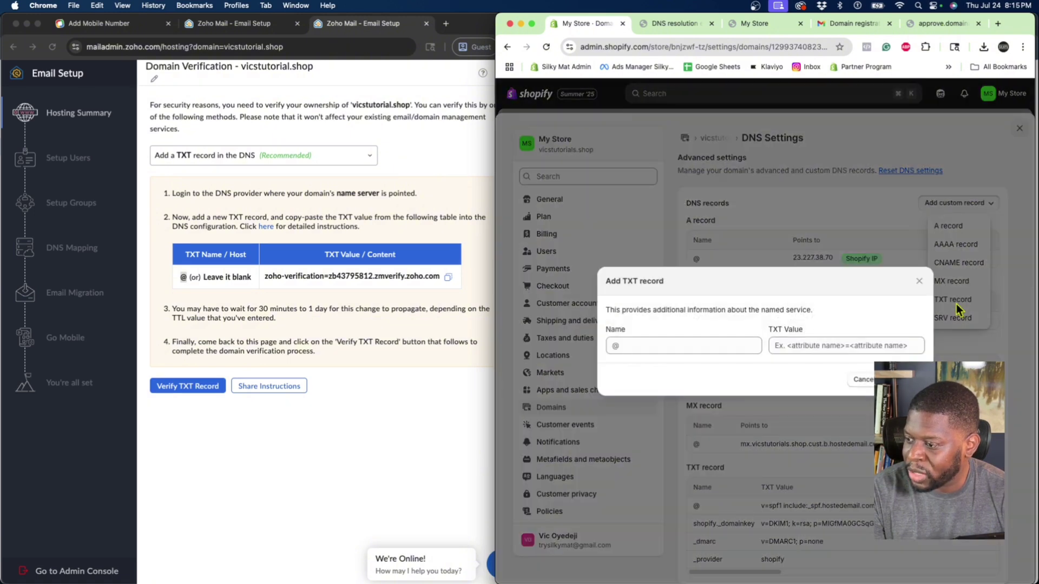
left_click(677, 349)
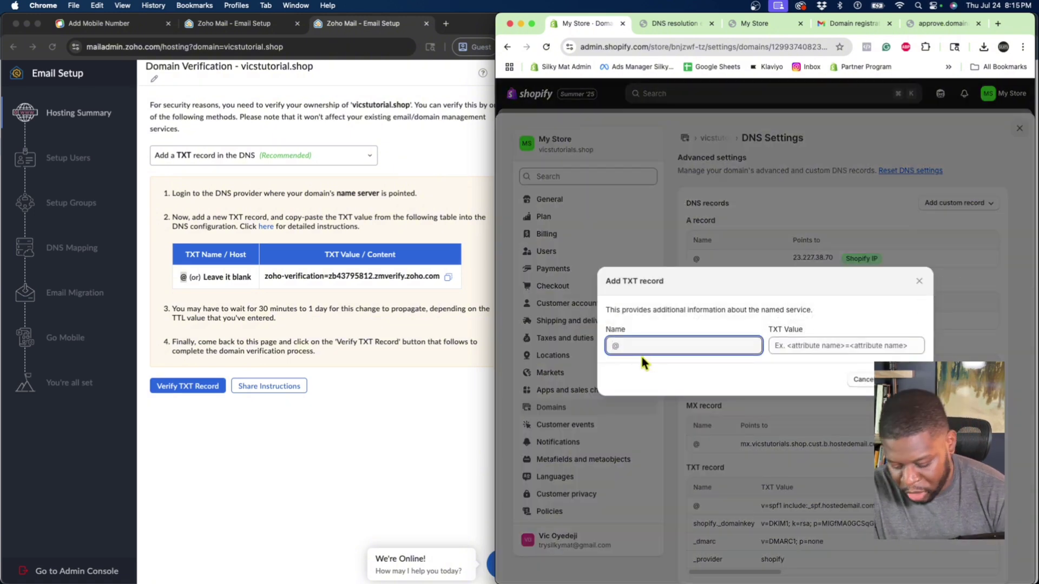
type("@")
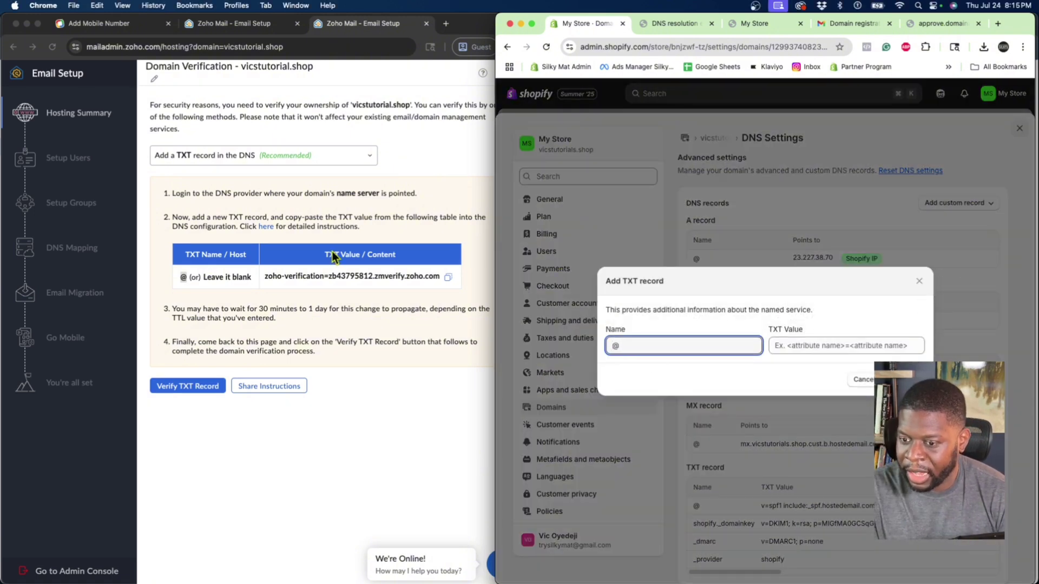
left_click(332, 252)
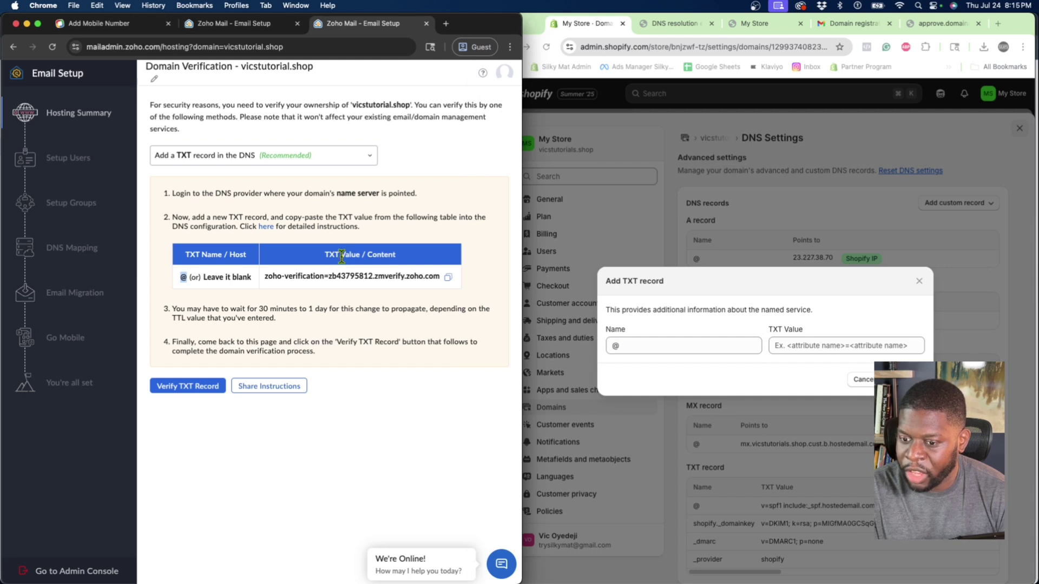
left_click(448, 277)
left_click(806, 345)
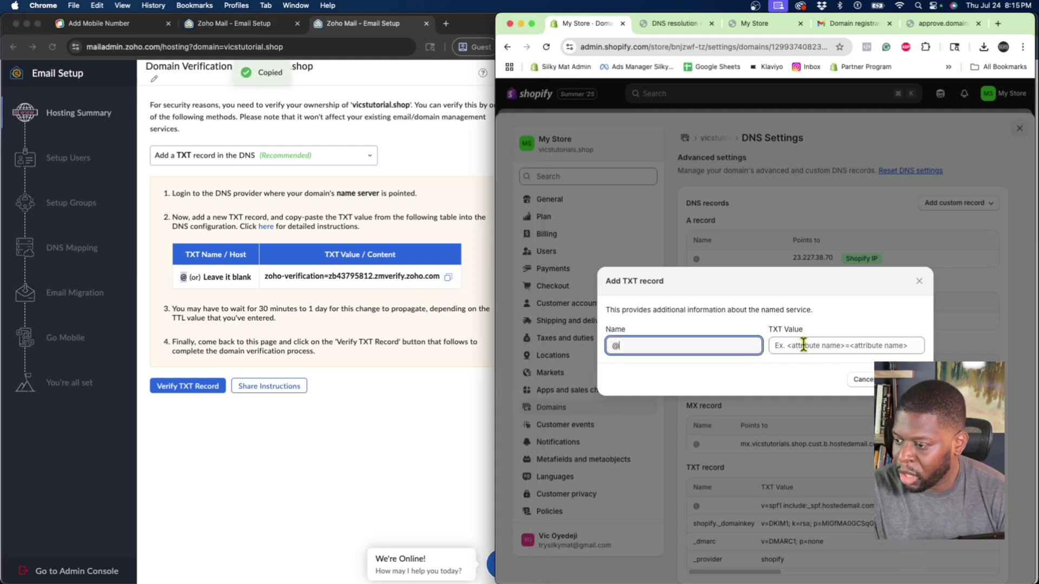
right_click(806, 346)
left_click(814, 438)
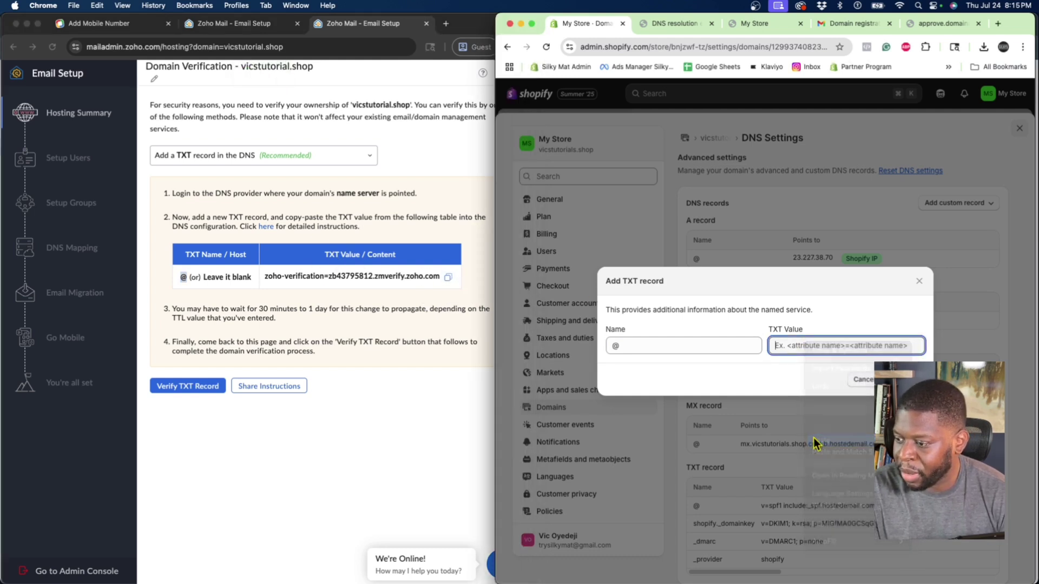
key("Return")
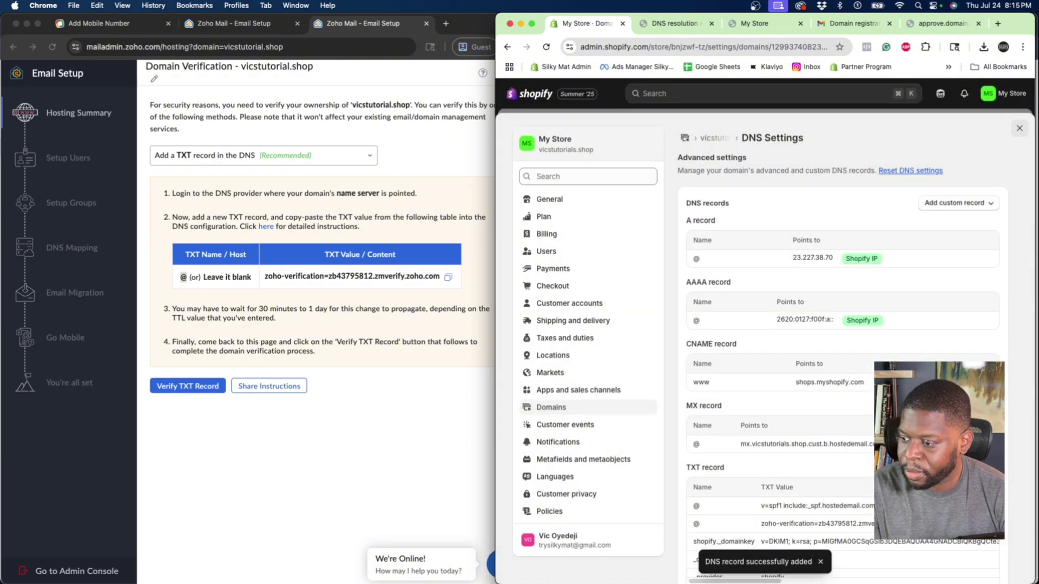
Confirm the new TXT record, then run Zoho's Verify TXT Record, retrying once.
scroll(829, 386, "down", 4)
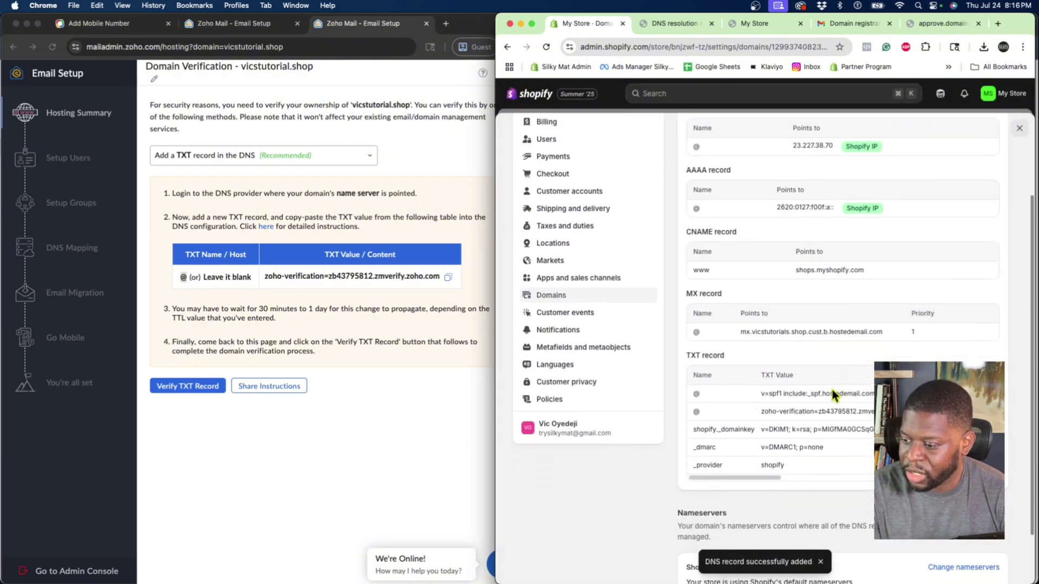
left_click_drag(758, 412, 759, 412)
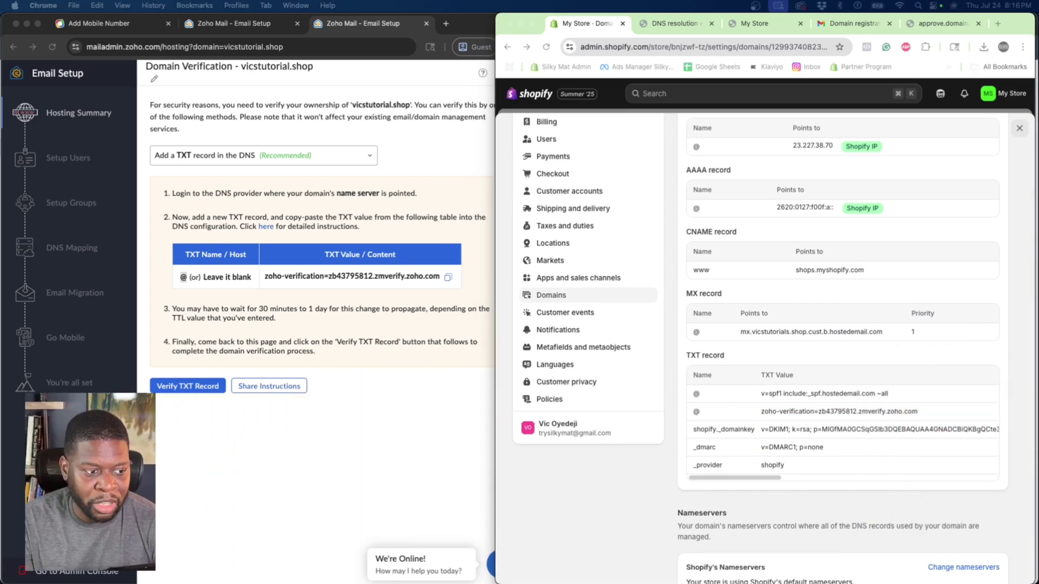
left_click(401, 427)
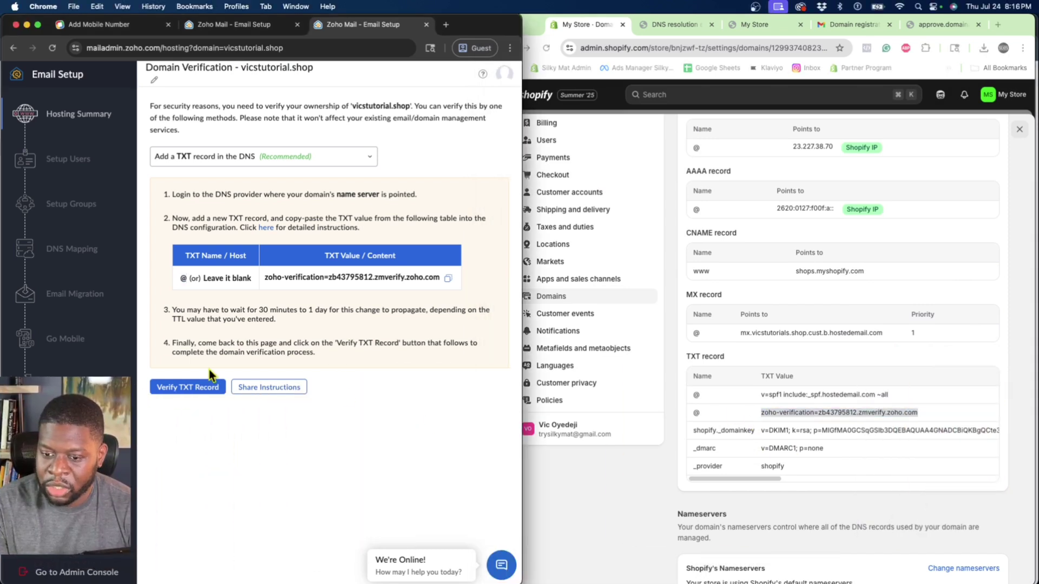
left_click(193, 400)
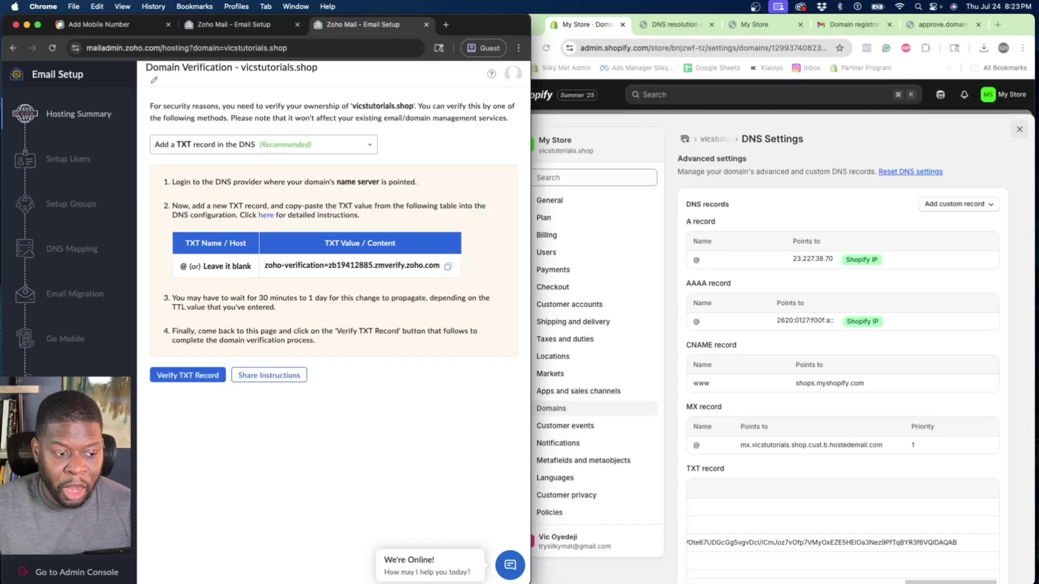
left_click(192, 377)
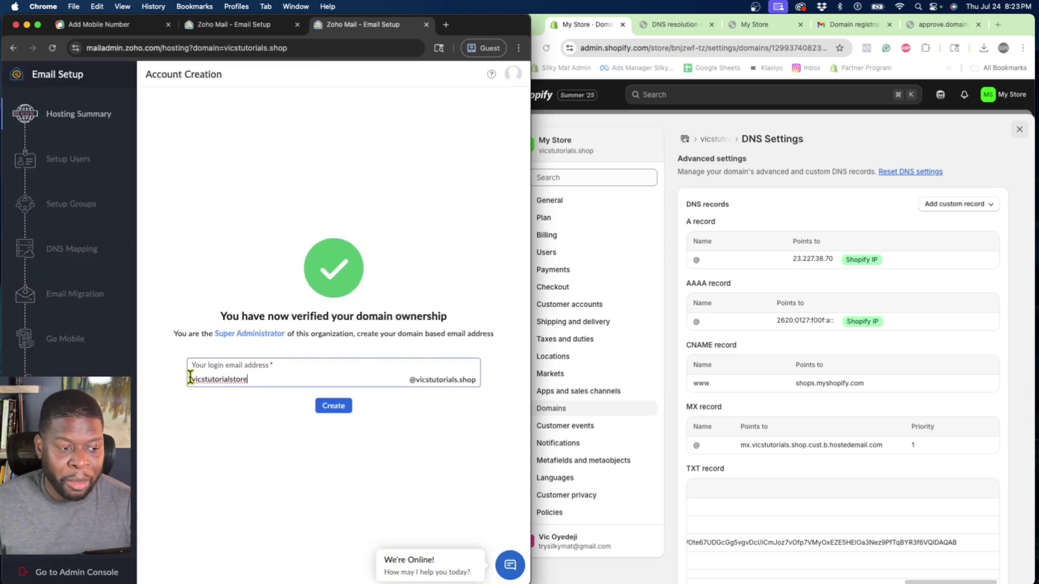
left_click(246, 464)
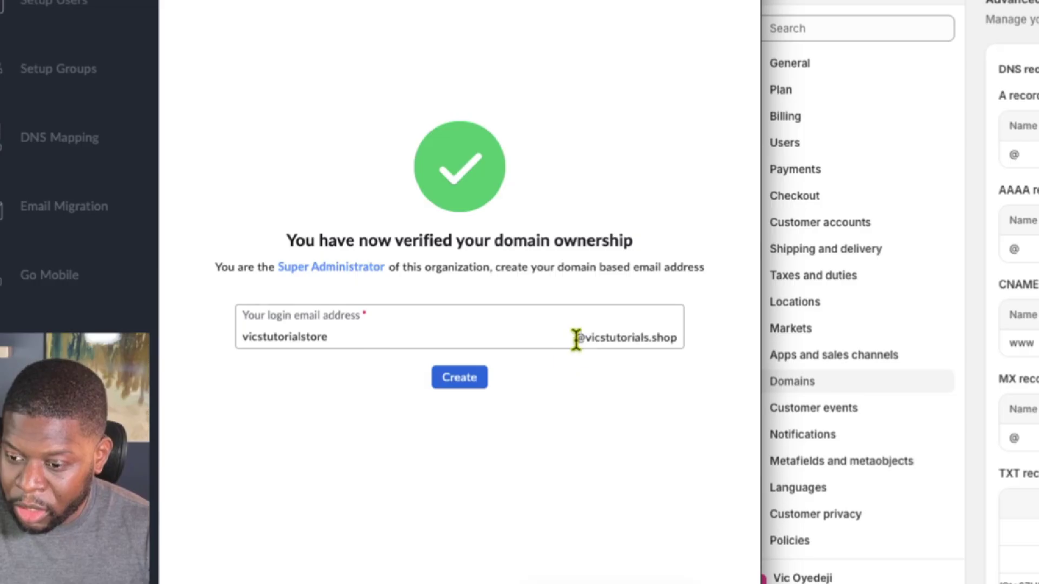
double_click(279, 378)
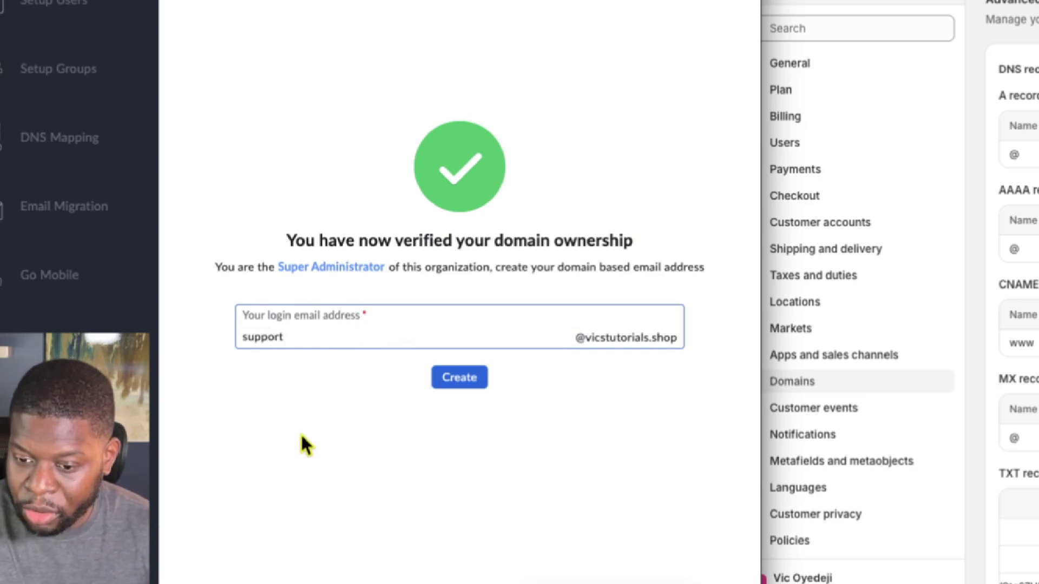
left_click_drag(589, 341, 680, 343)
left_click(579, 400)
left_click(463, 381)
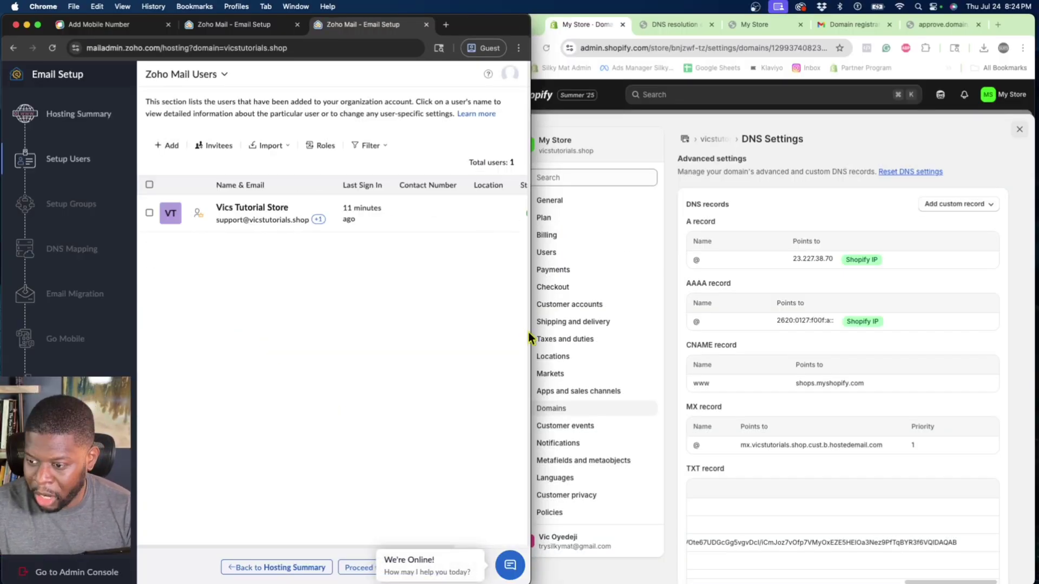
Dismiss the chat popup, skip adding more users, and continue through Setup Groups to DNS Mapping.
left_click_drag(529, 330, 661, 327)
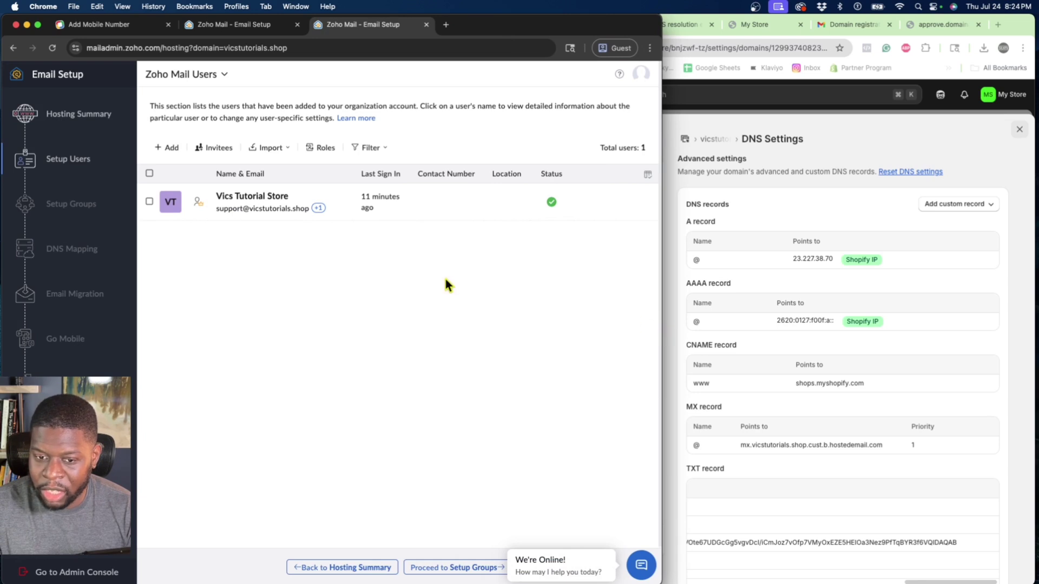
left_click(508, 554)
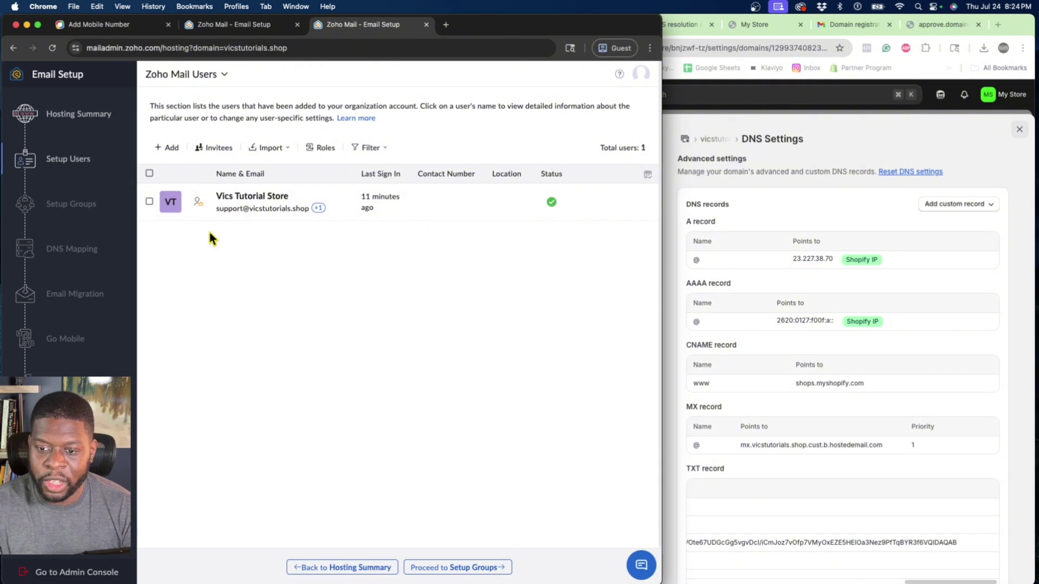
left_click(168, 149)
left_click(151, 75)
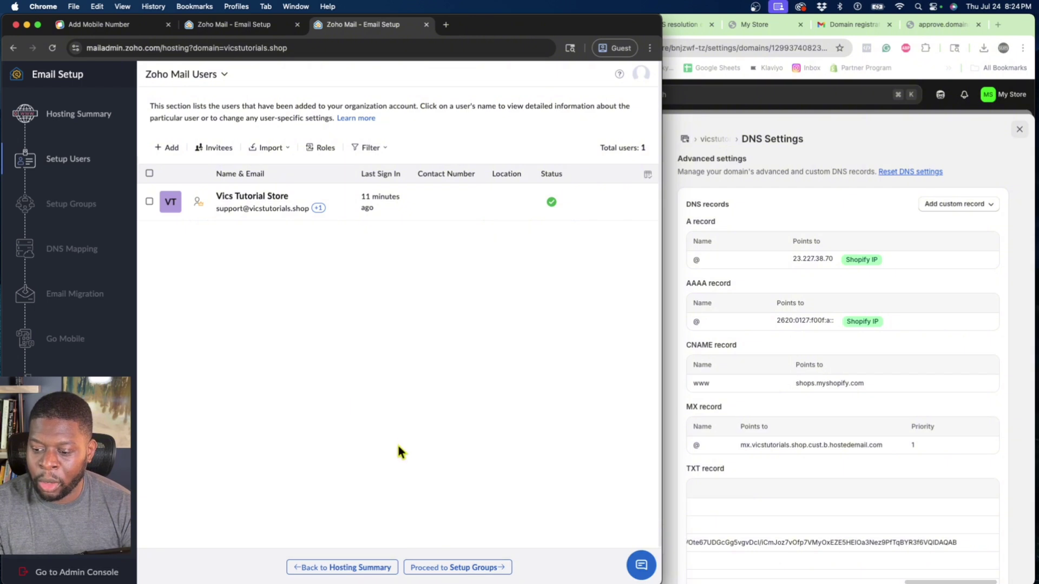
left_click(433, 568)
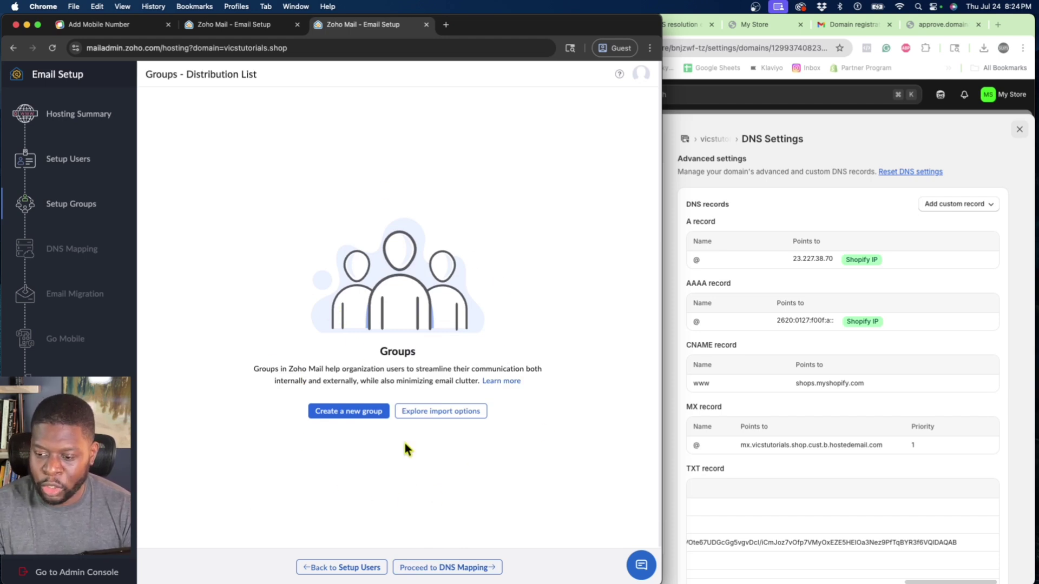
left_click(428, 568)
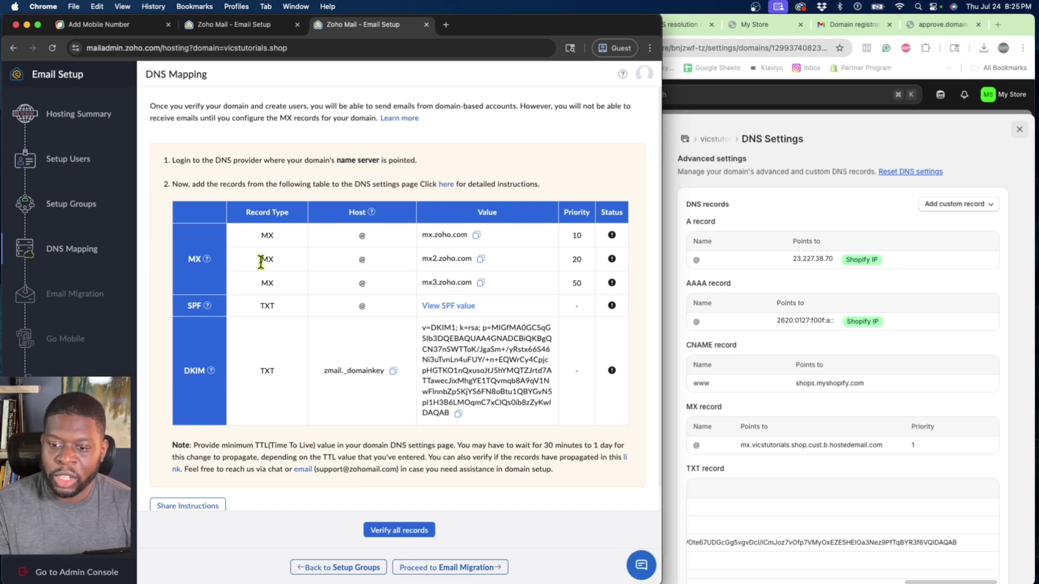
Review Zoho's MX, SPF and DKIM records and bring the Shopify DNS settings forward.
left_click_drag(261, 234, 274, 304)
left_click_drag(247, 371, 277, 372)
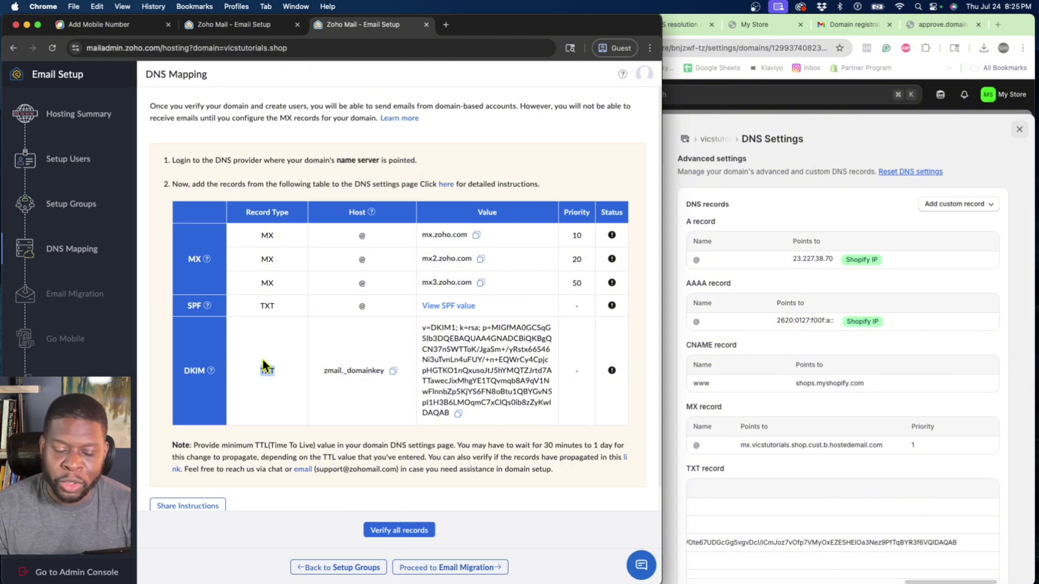
left_click(275, 236)
left_click(665, 189)
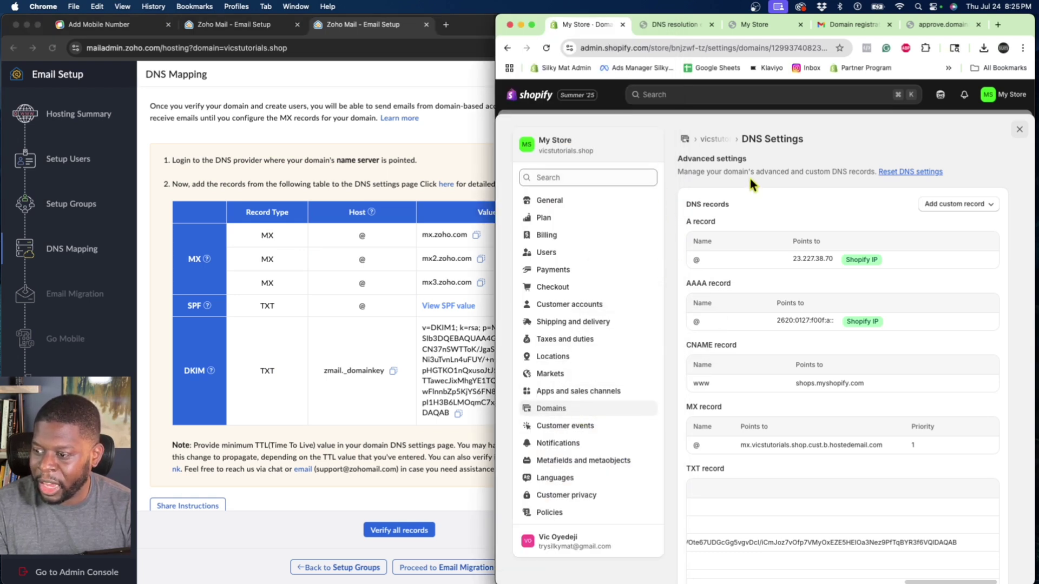
scroll(878, 154, "down", 1)
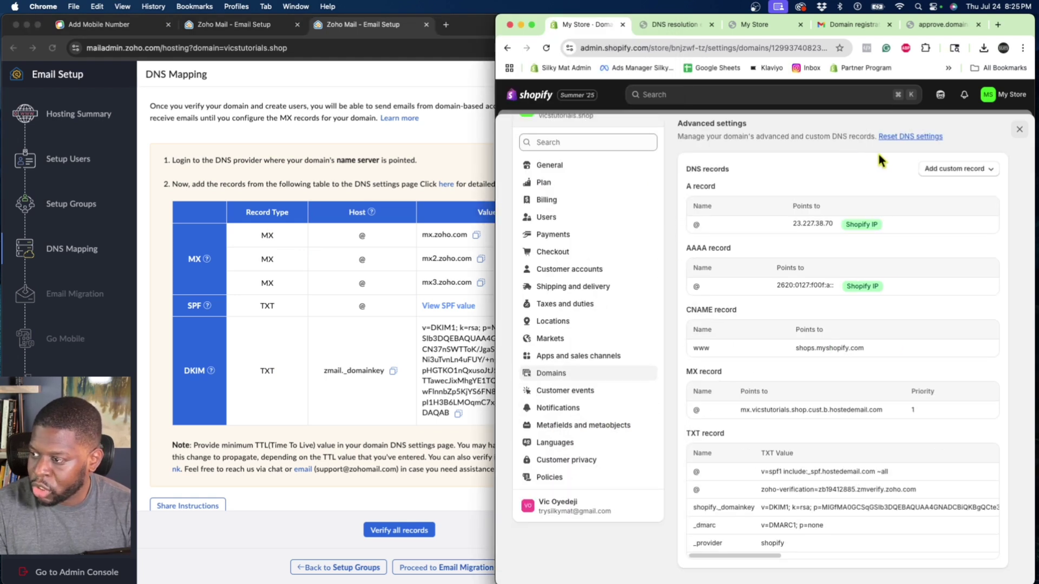
Start a Shopify MX record named @ pointing to the pasted mx.zoho.com.
left_click(947, 171)
left_click(943, 248)
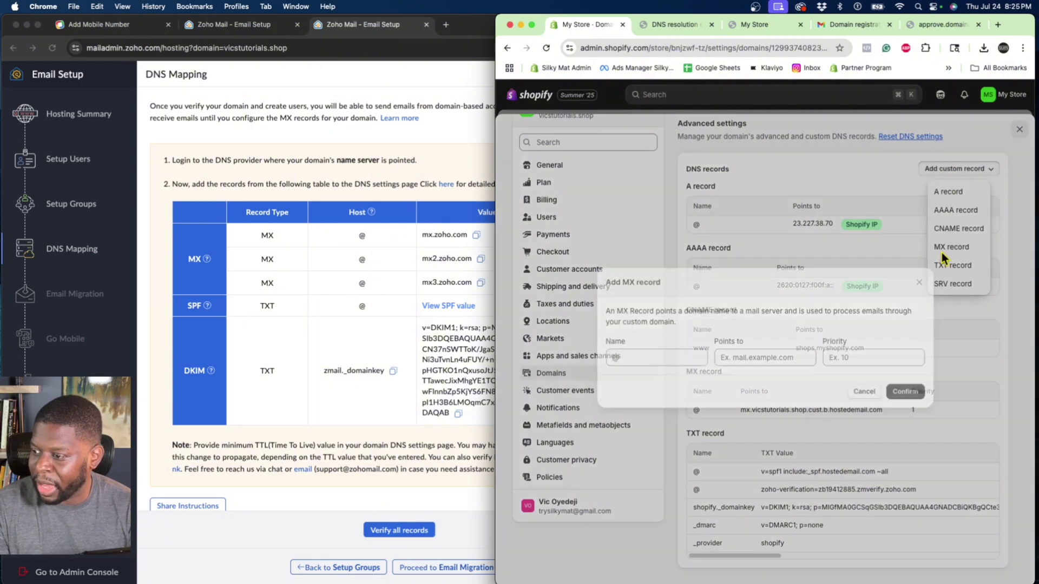
left_click(634, 352)
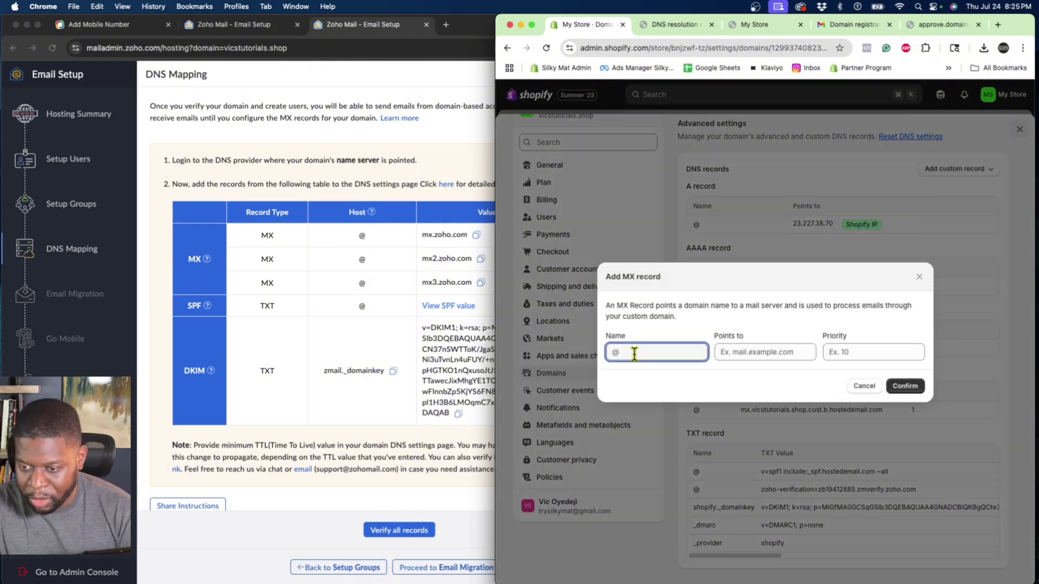
type("@")
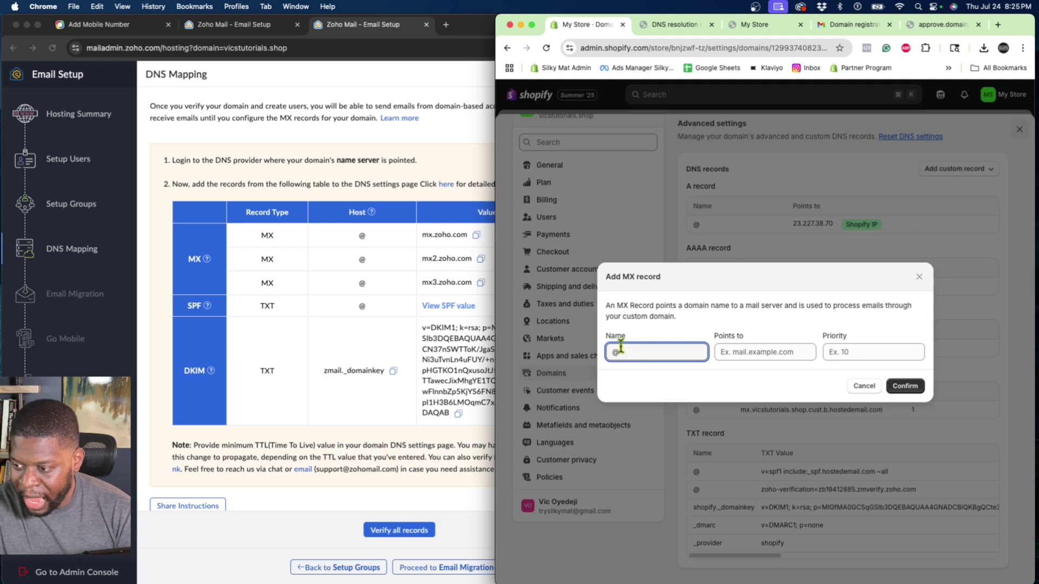
left_click(364, 277)
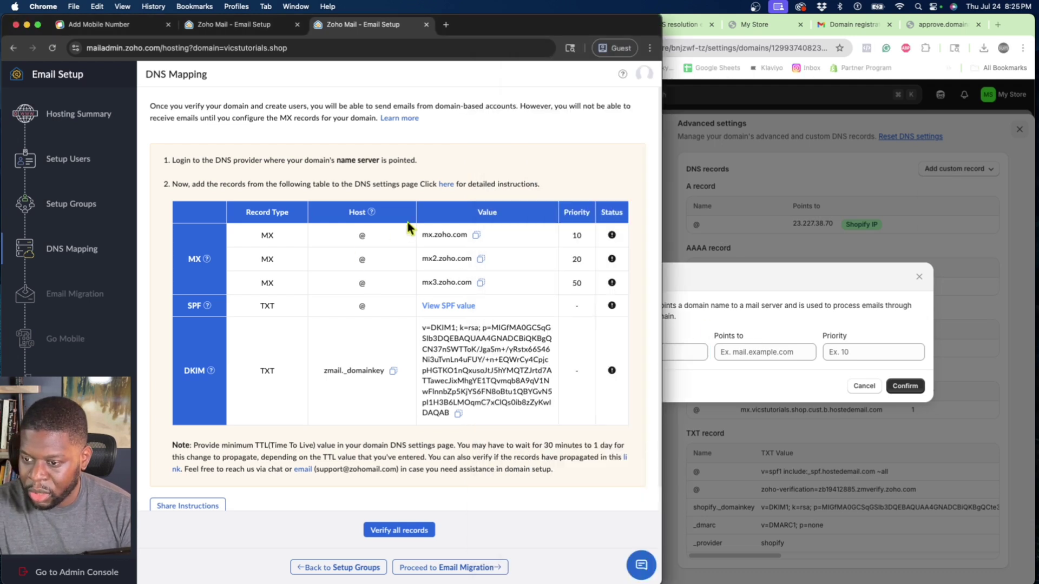
left_click(476, 236)
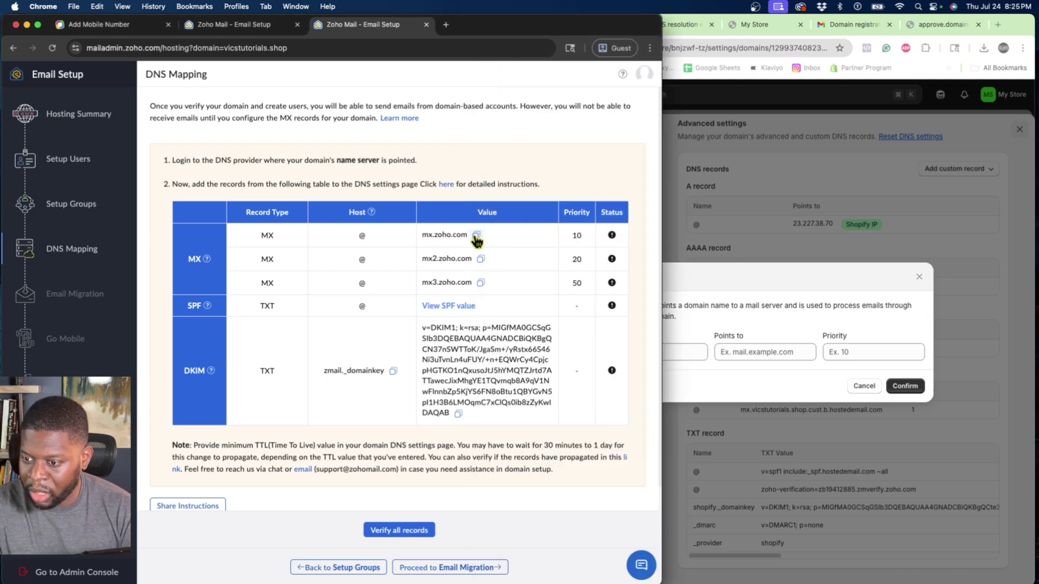
left_click(714, 351)
right_click(724, 352)
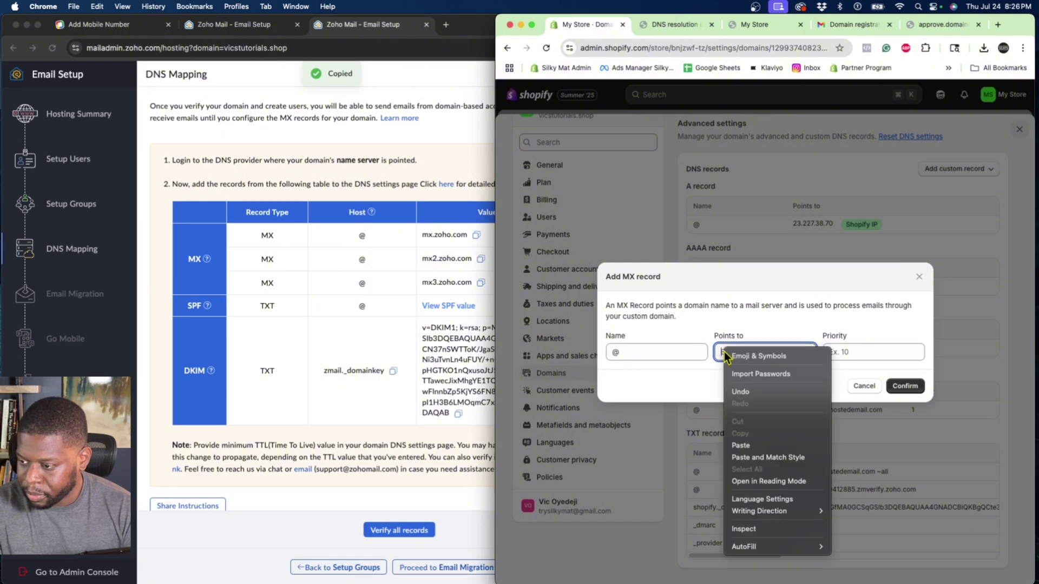
left_click(740, 445)
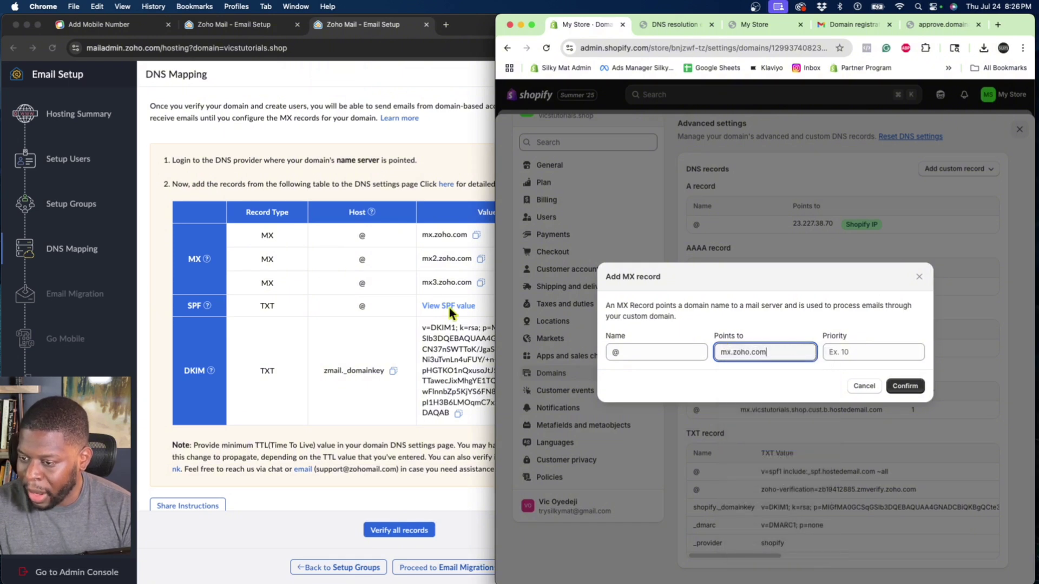
Give the mx.zoho.com record priority 10 and confirm it.
left_click(433, 227)
left_click(847, 353)
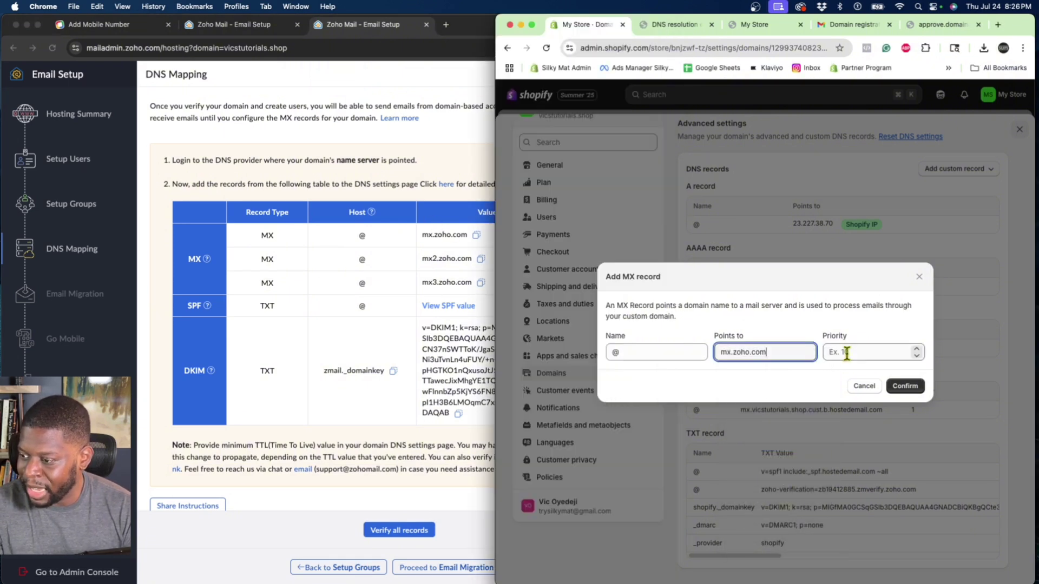
left_click(846, 353)
type("10")
left_click(914, 386)
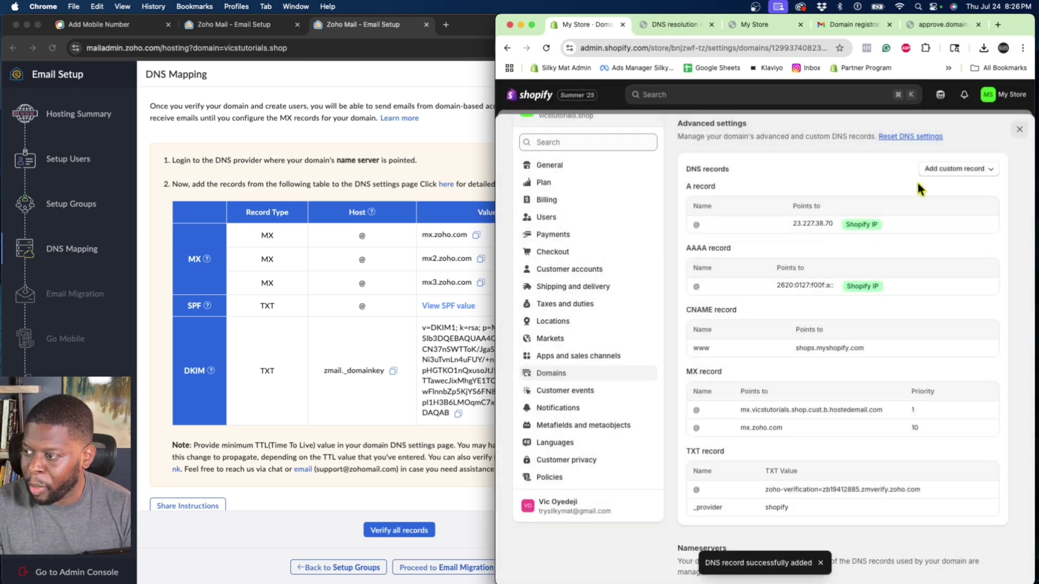
Start a second MX record, pasting @ copied from Zoho as its name.
left_click(944, 171)
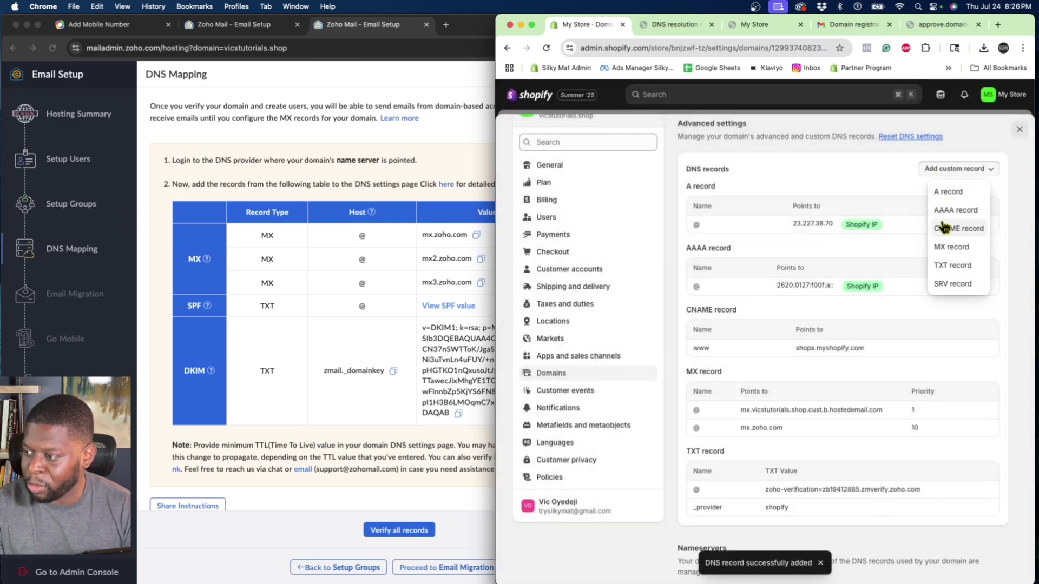
left_click(947, 247)
left_click(356, 265)
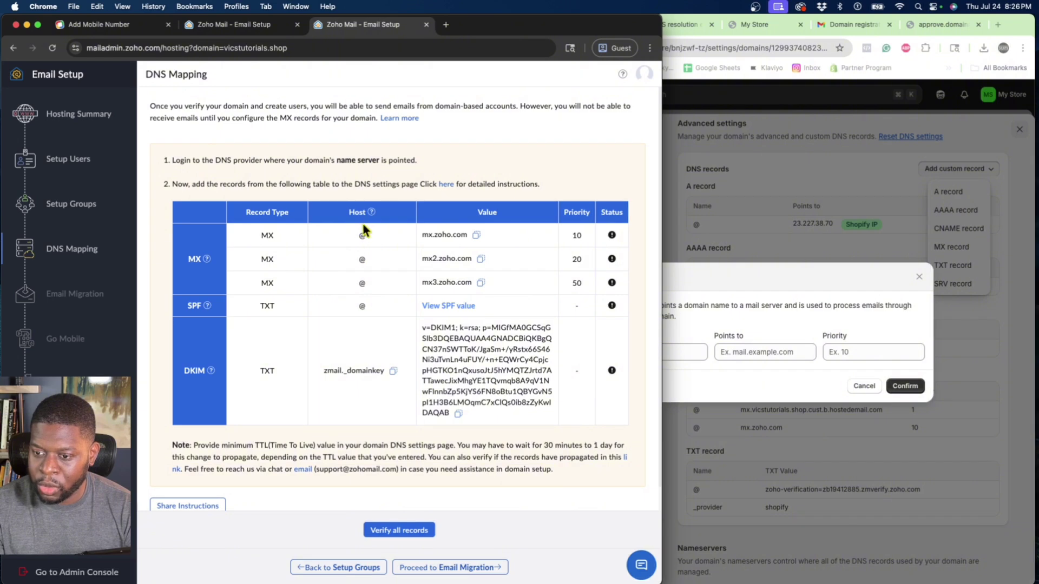
double_click(361, 260)
right_click(362, 260)
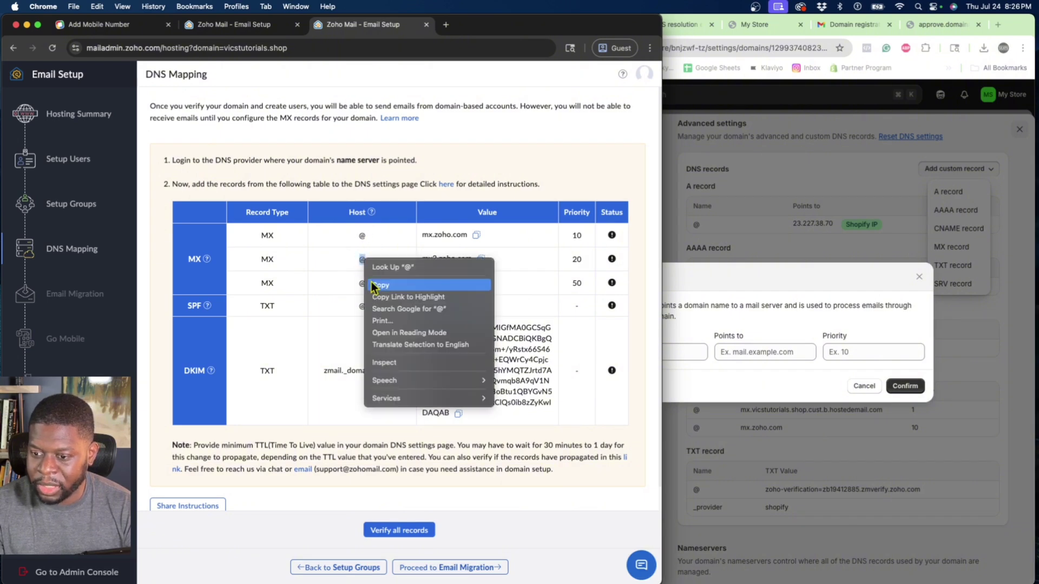
left_click(382, 281)
left_click(649, 350)
right_click(653, 350)
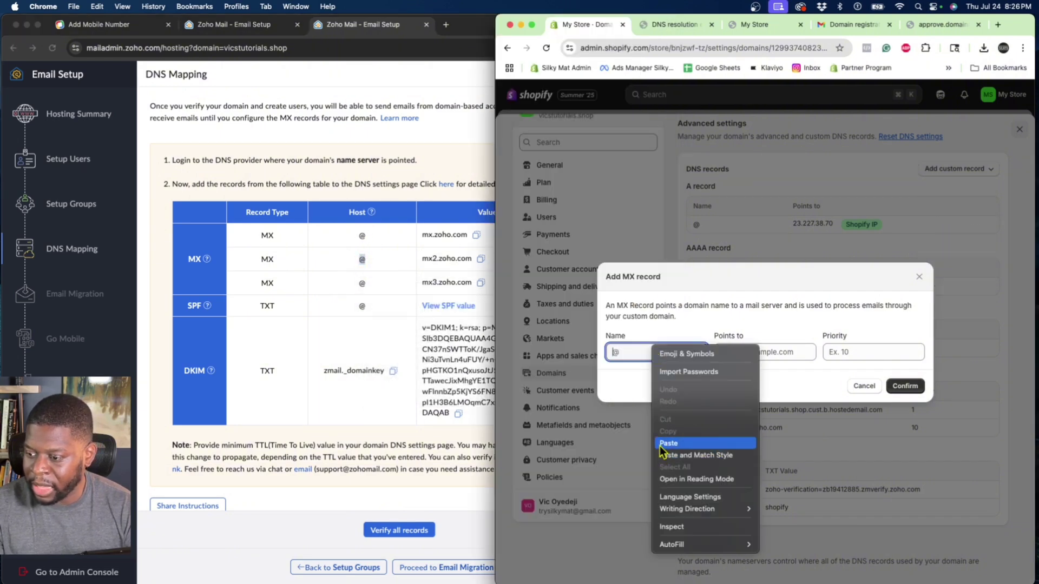
left_click(660, 443)
Paste mx2.zoho.com as the second MX record's destination.
left_click(376, 266)
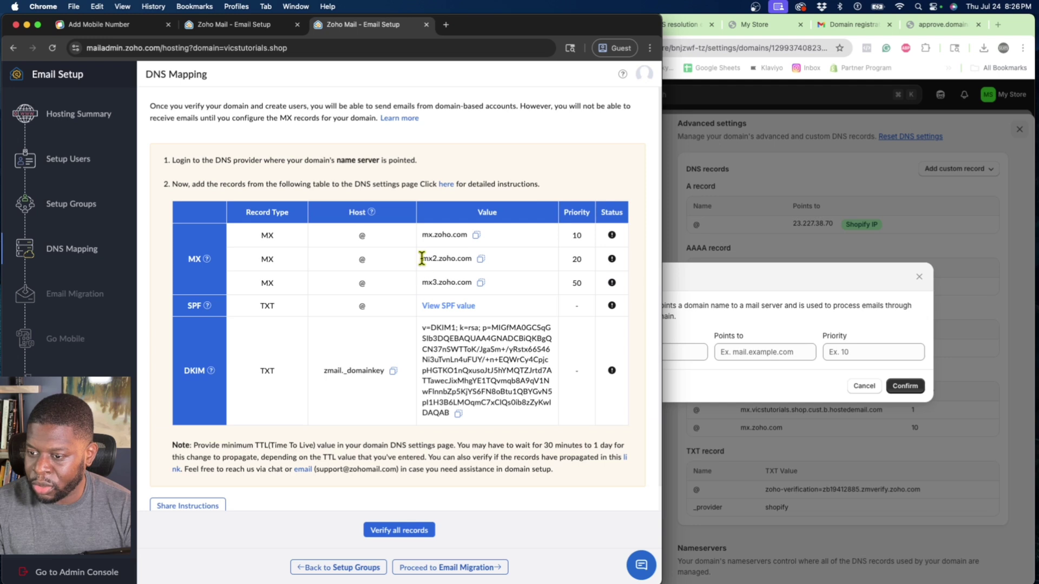
left_click_drag(422, 258, 462, 258)
left_click(514, 258)
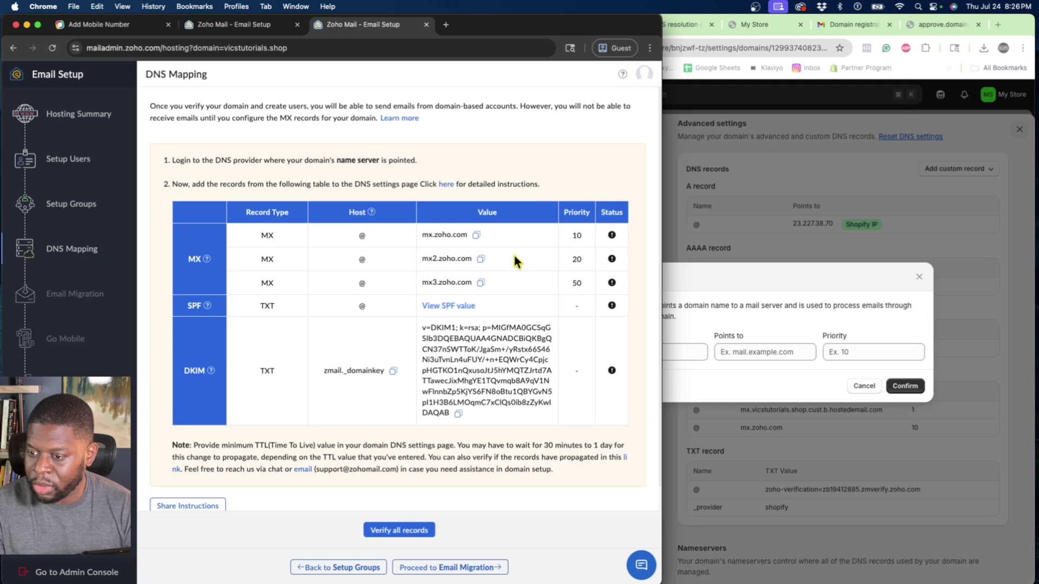
left_click(480, 259)
left_click(725, 349)
left_click(726, 351)
right_click(728, 349)
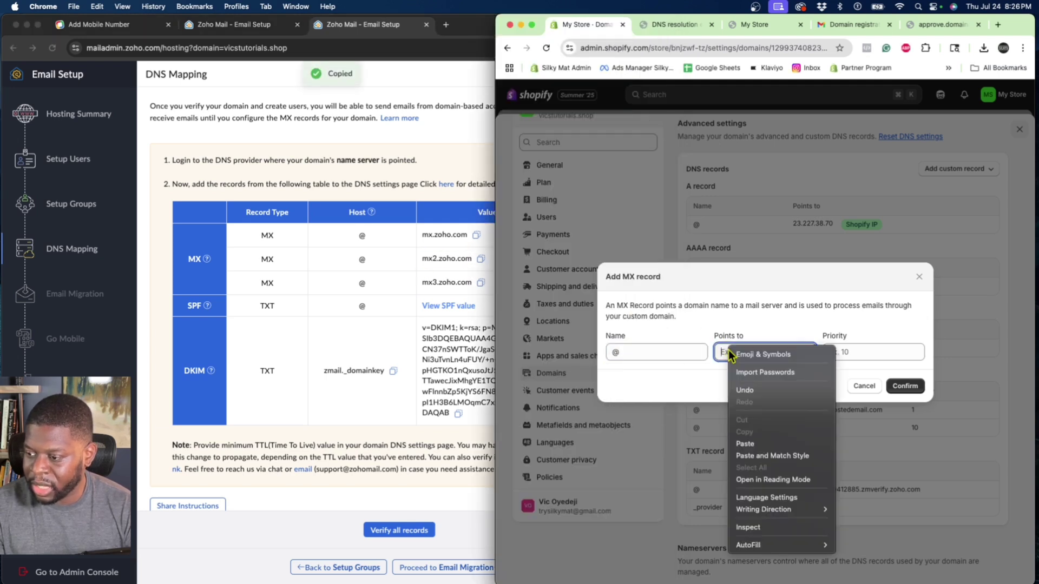
left_click(746, 441)
Set the mx2.zoho.com record's priority to 20 and confirm it.
left_click(450, 252)
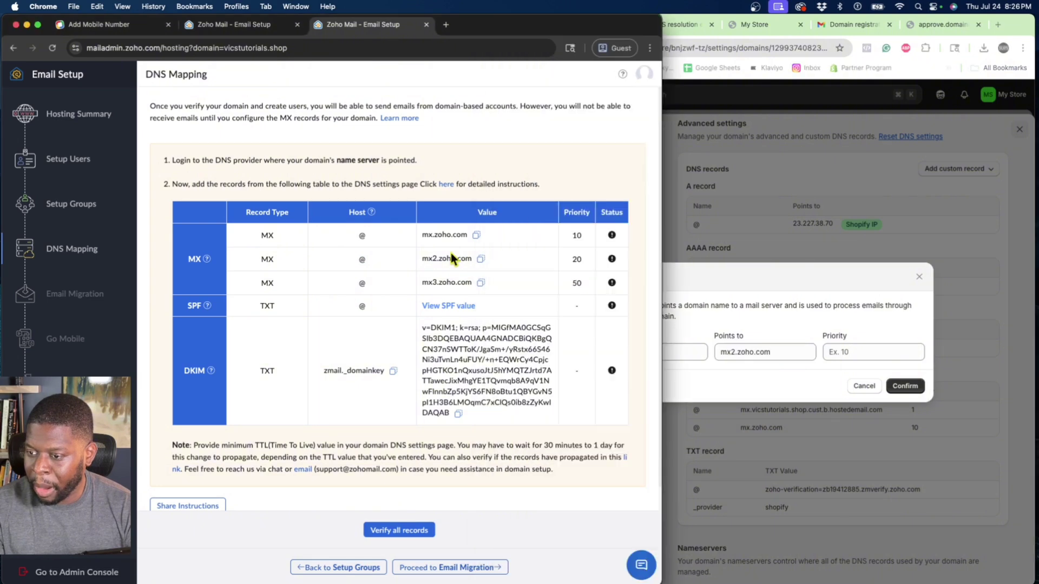
left_click(887, 398)
left_click(854, 352)
type("0")
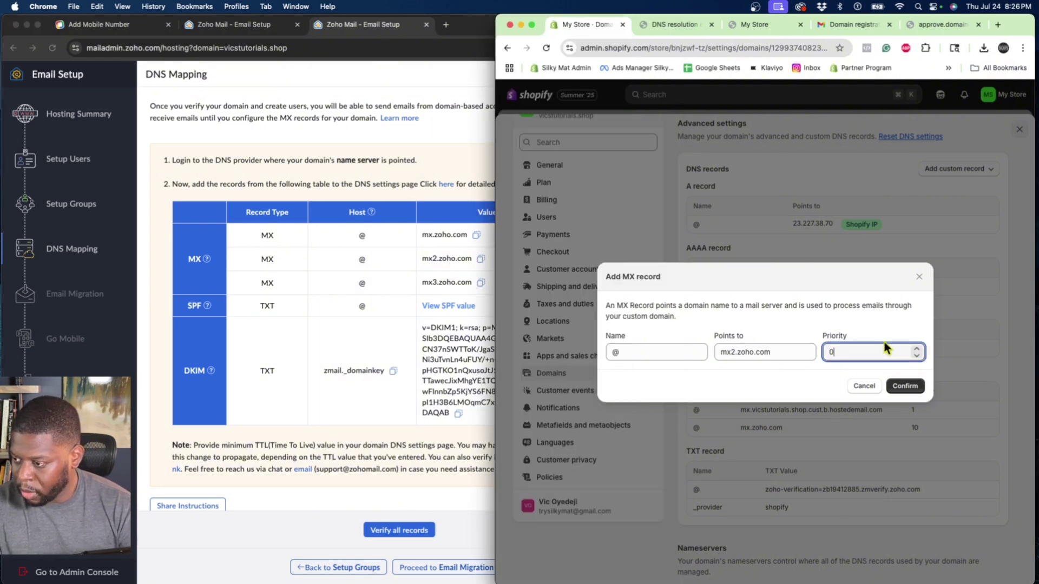
left_click(915, 349)
left_click(915, 349)
left_click(916, 350)
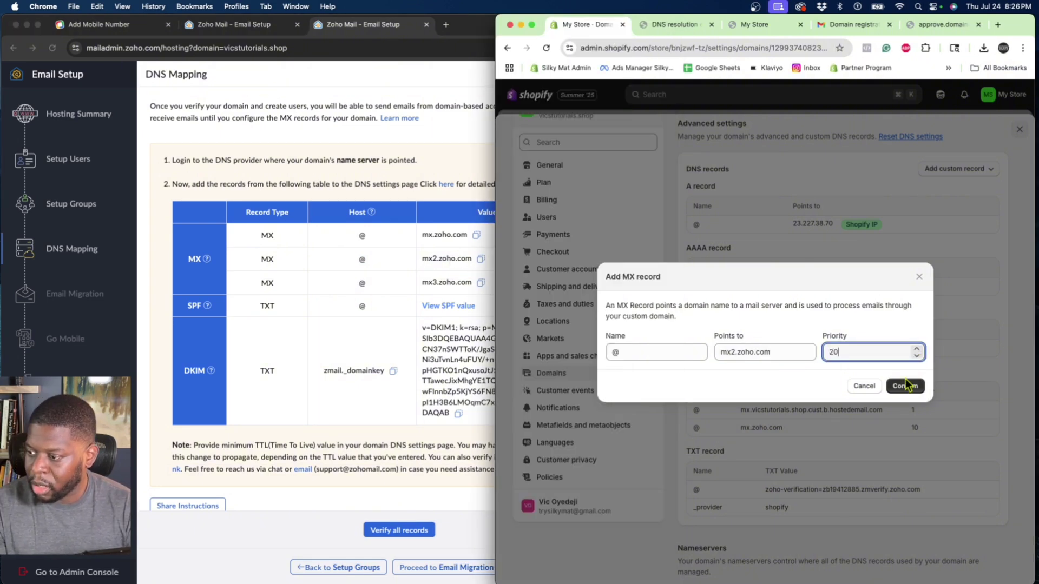
left_click(904, 387)
Begin a third MX record with mx3.zoho.com pasted as its destination.
left_click(377, 289)
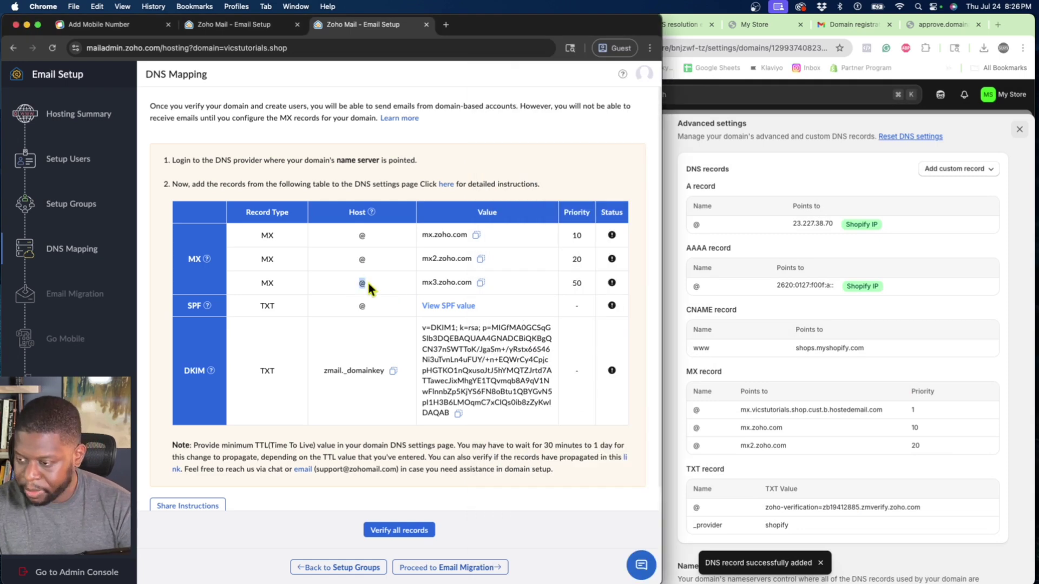
left_click(709, 388)
left_click(931, 170)
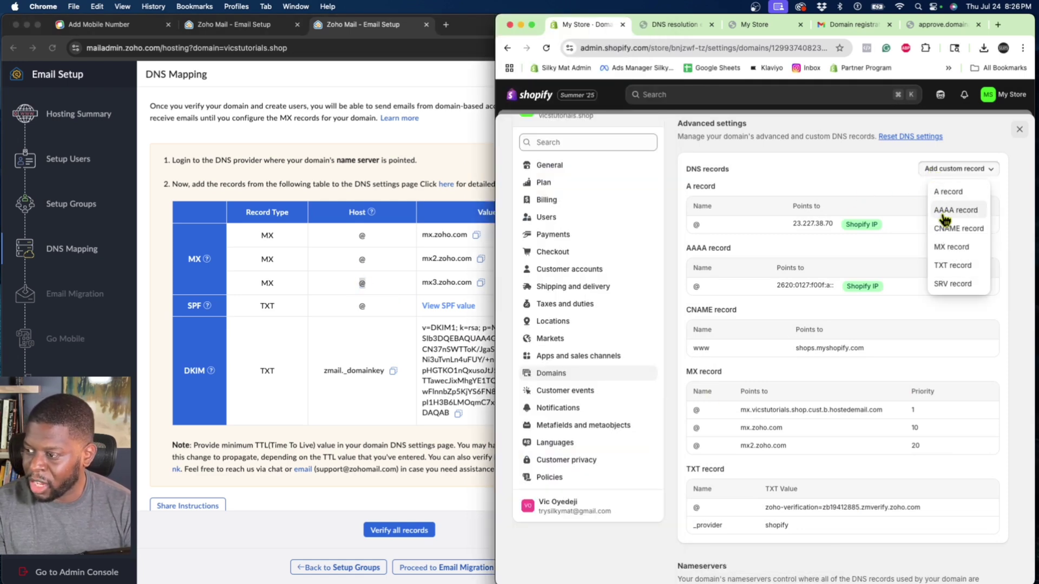
left_click(951, 247)
left_click(681, 345)
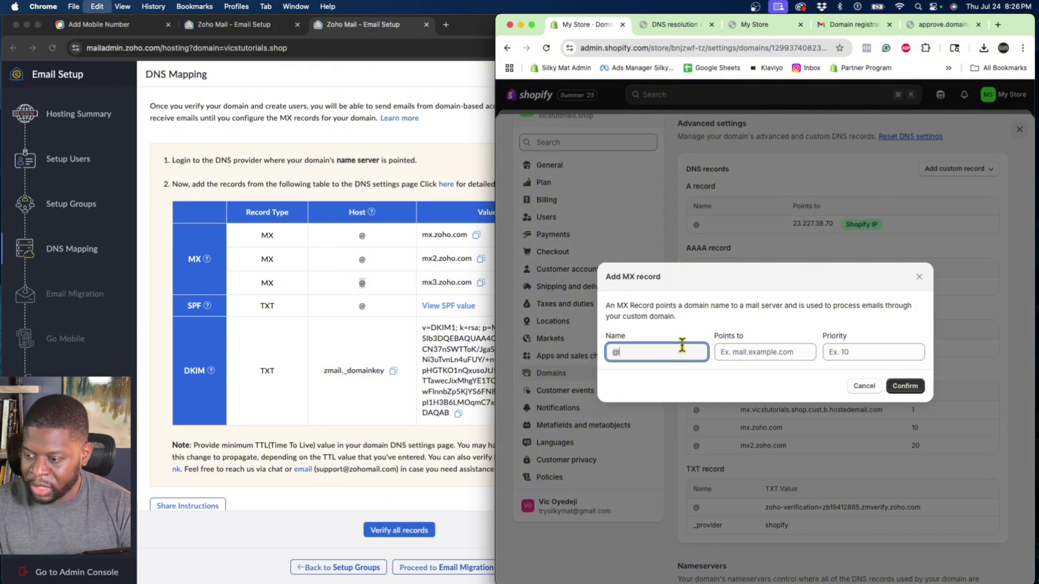
left_click(452, 292)
left_click(481, 283)
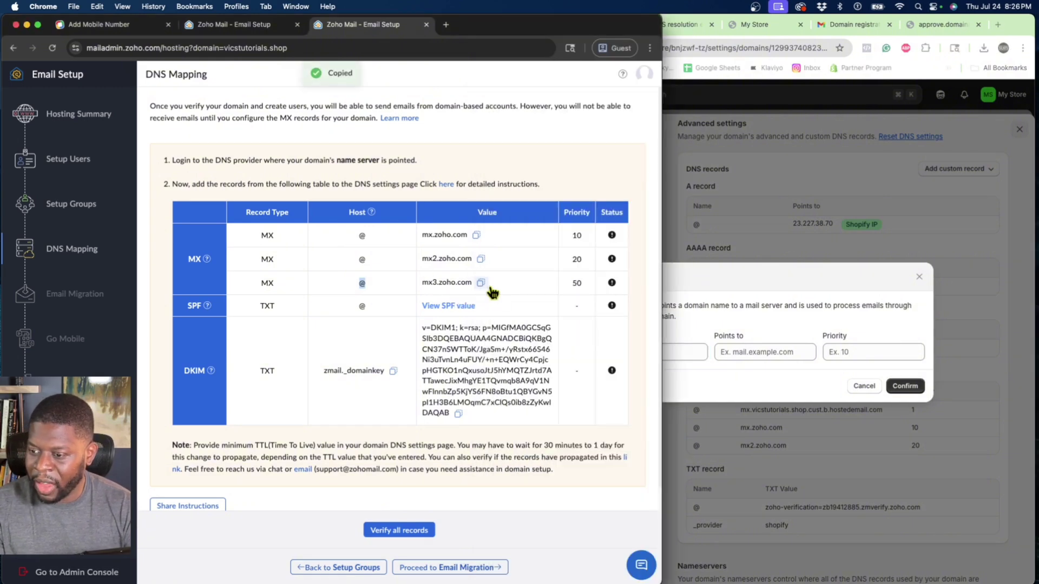
left_click(723, 352)
key("cmd+v")
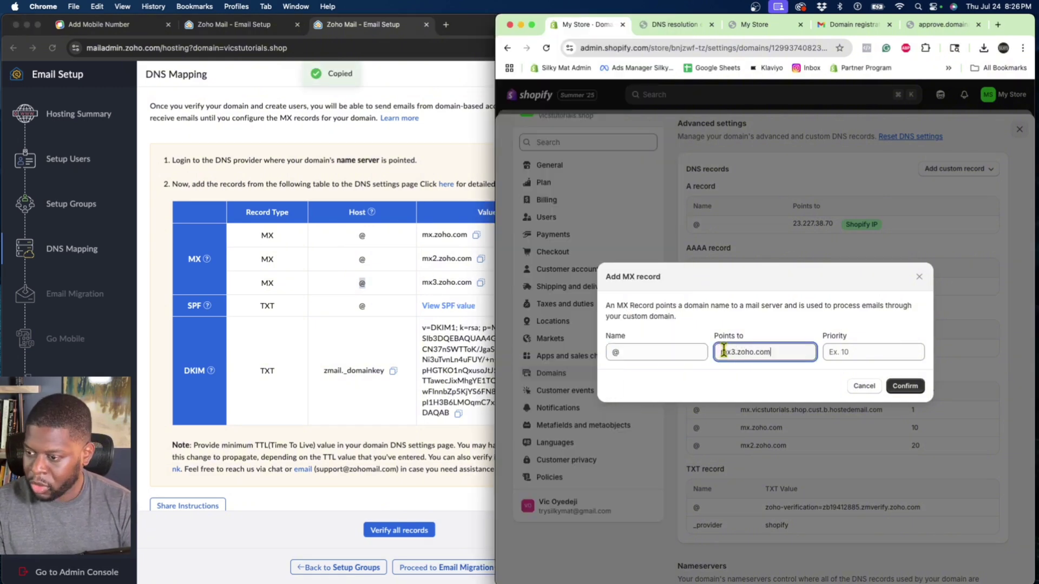
left_click(491, 257)
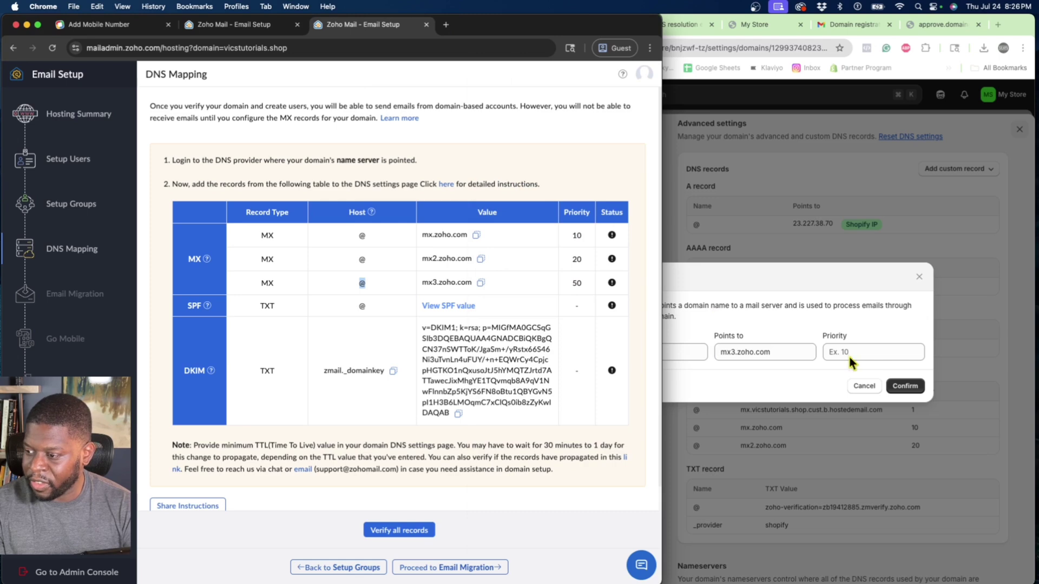
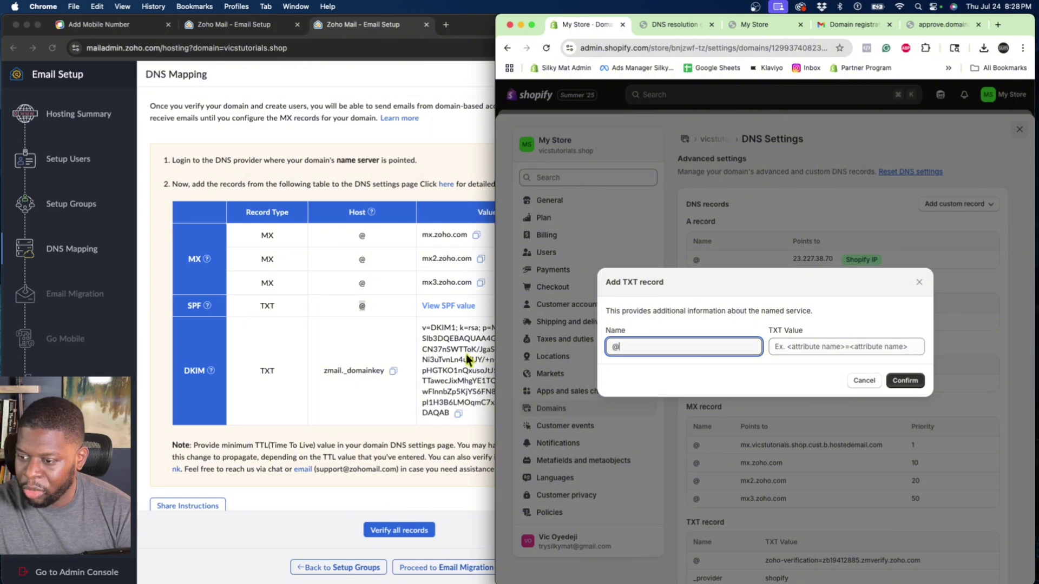
Copy Zoho's SPF value v=spf1 include:zohomail.com ~all from the DNS Mapping page.
left_click(779, 347)
left_click_drag(766, 329, 793, 329)
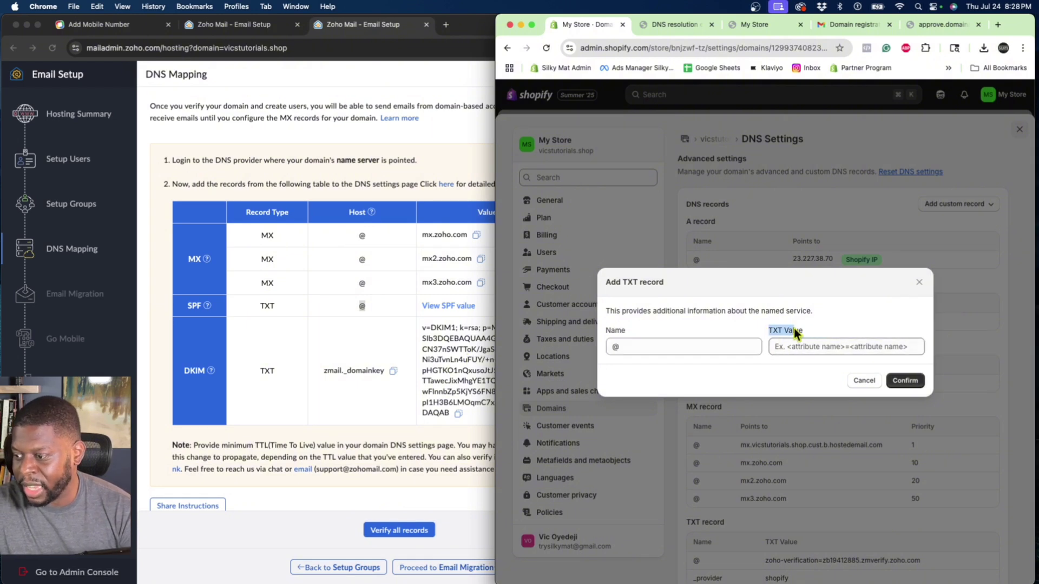
left_click(439, 314)
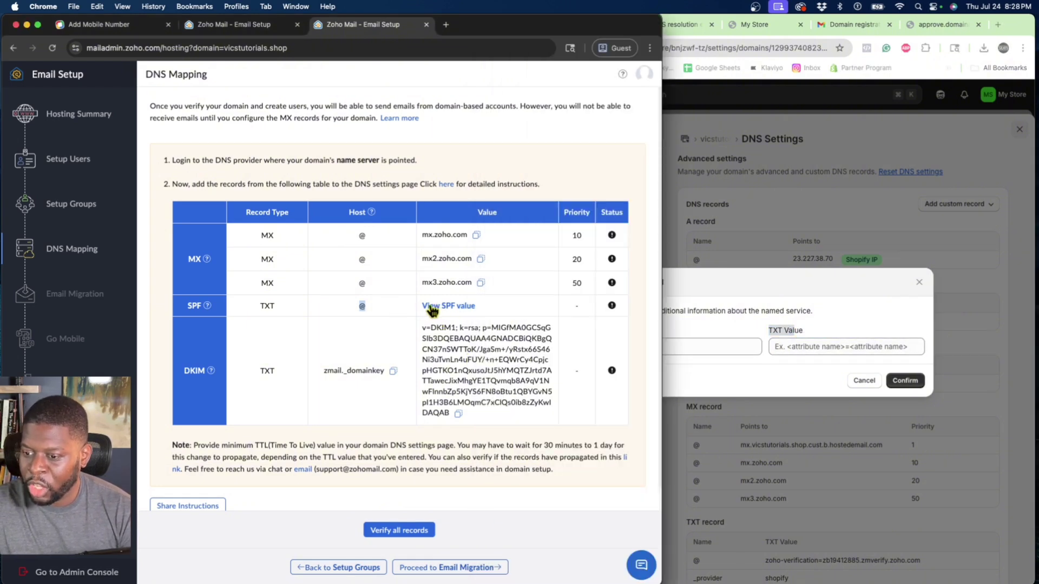
left_click(439, 308)
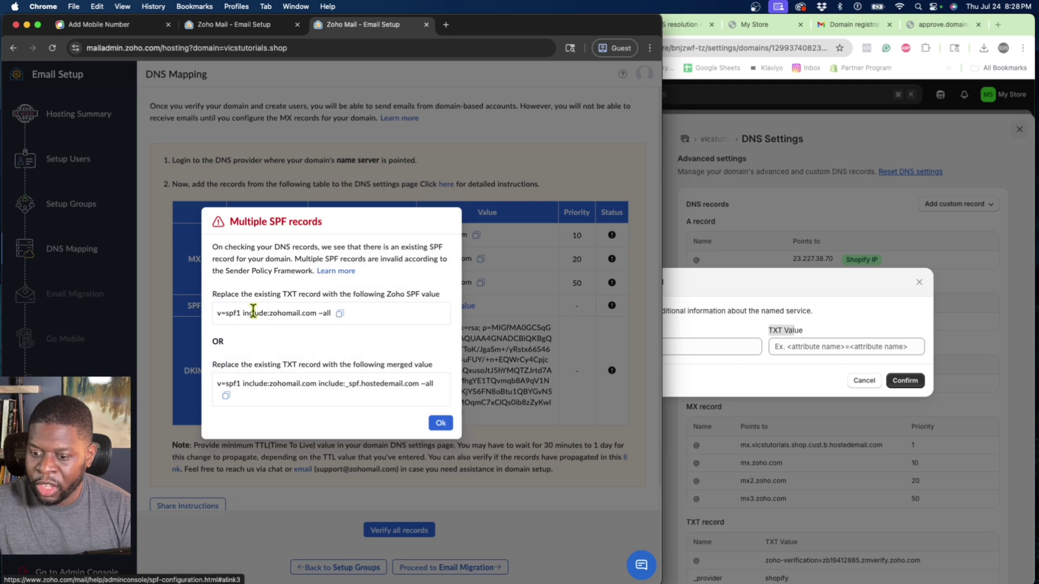
left_click(339, 314)
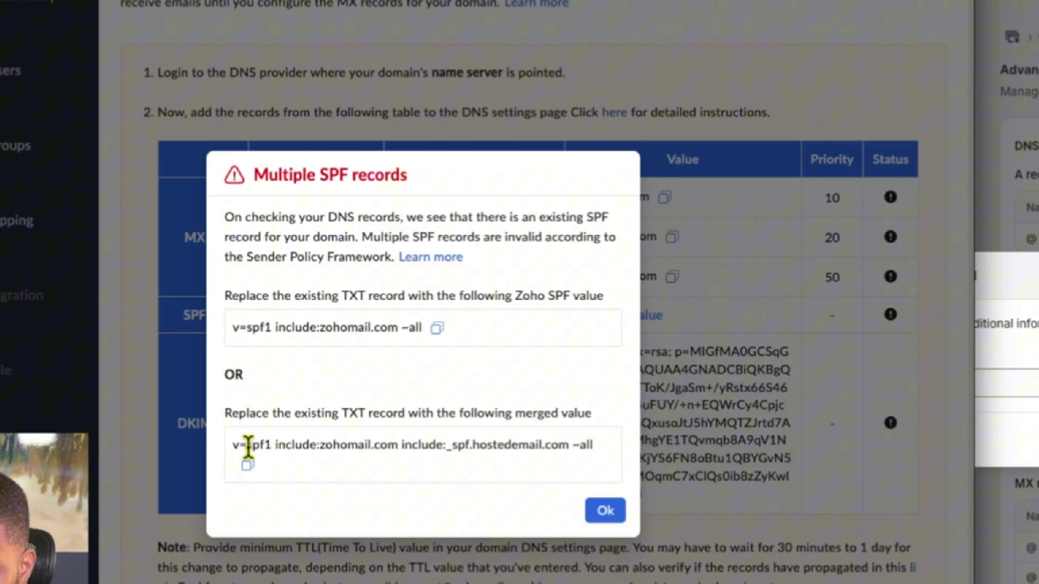
left_click_drag(225, 384, 239, 384)
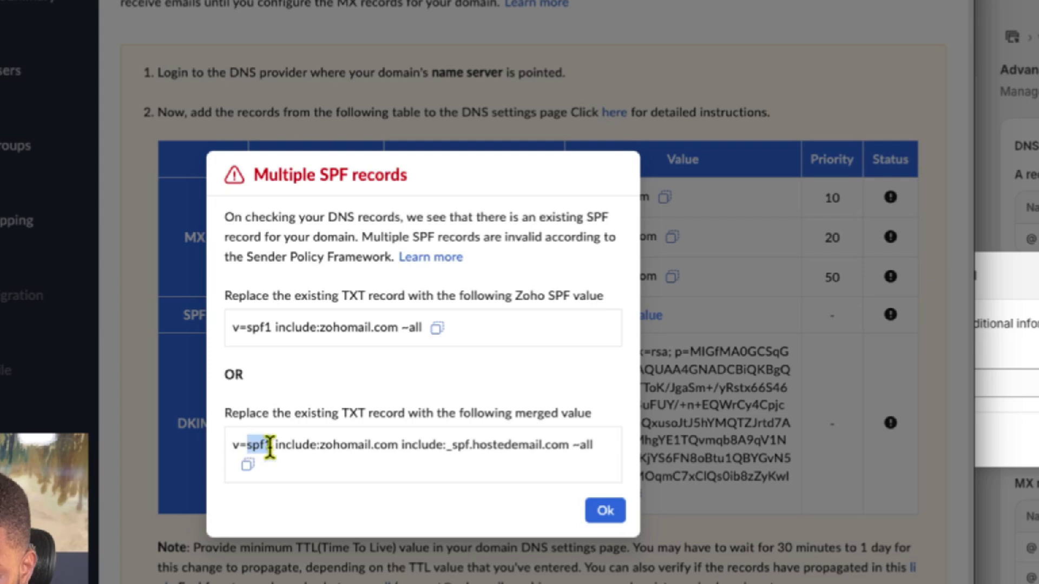
left_click_drag(269, 447, 272, 445)
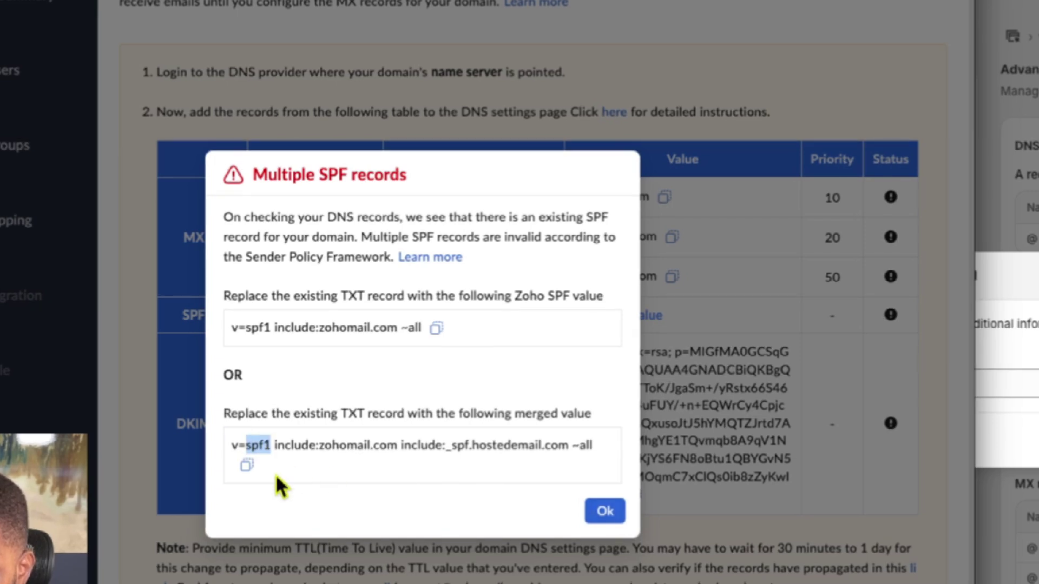
left_click(437, 329)
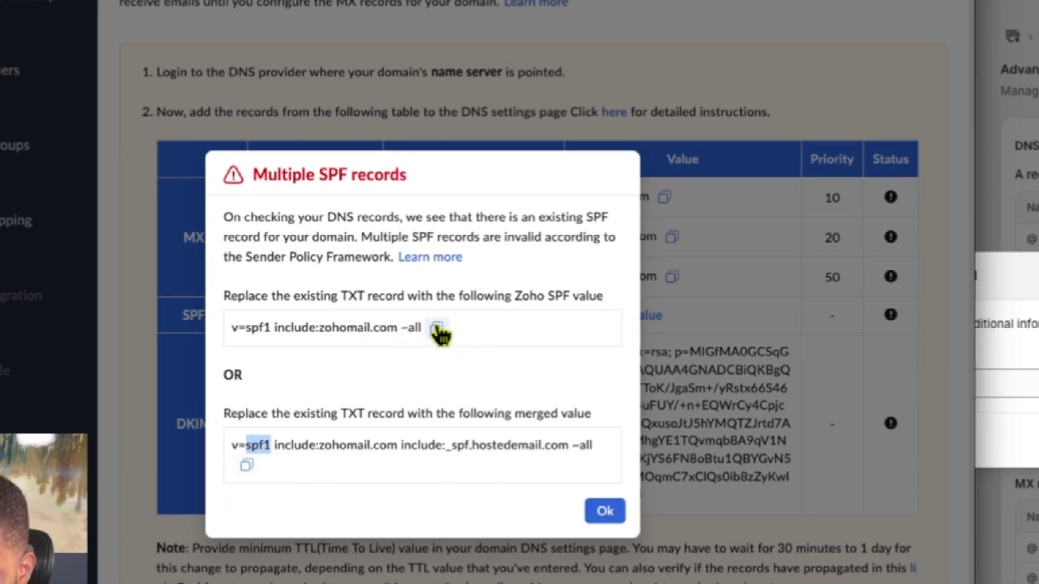
left_click(605, 511)
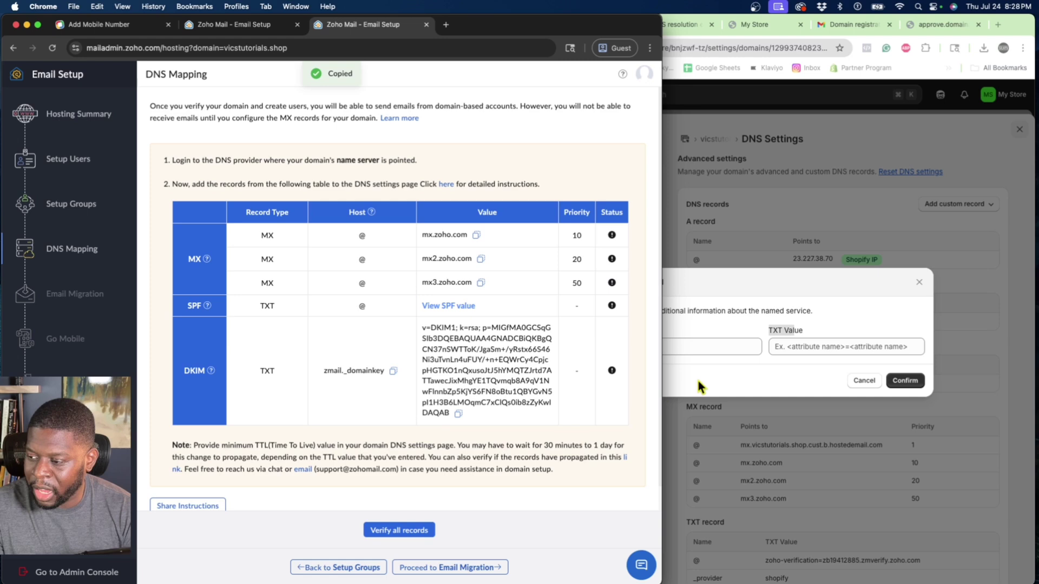
Paste the SPF value into Shopify's TXT record for @ and confirm it.
left_click(697, 381)
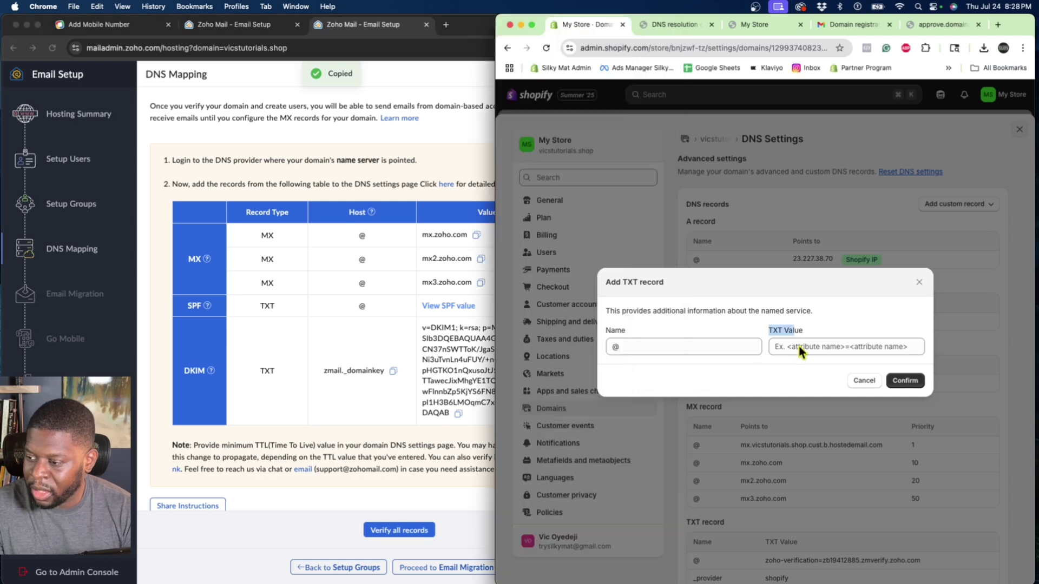
left_click(798, 346)
right_click(799, 346)
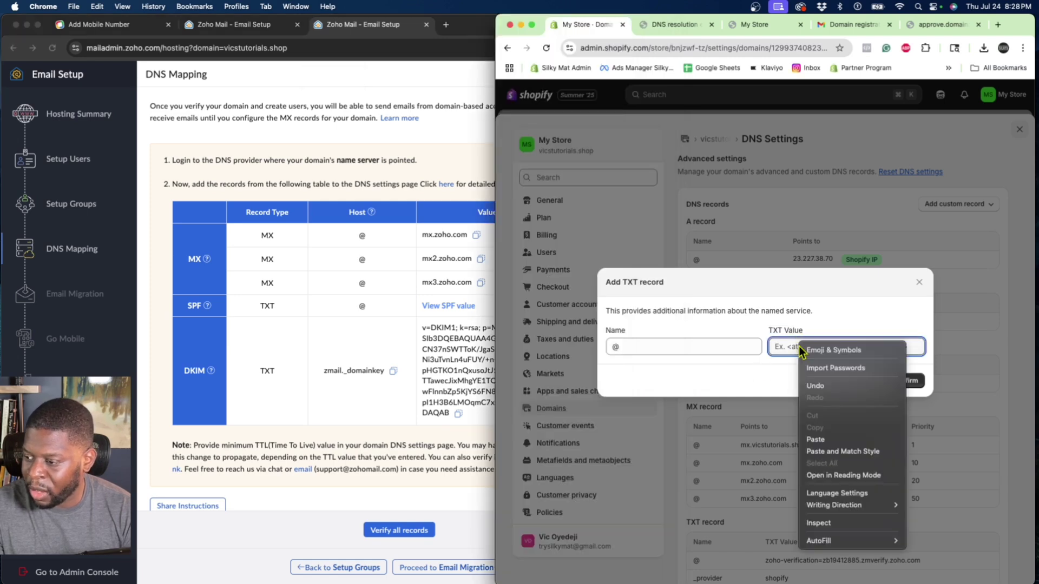
left_click(811, 440)
left_click(901, 382)
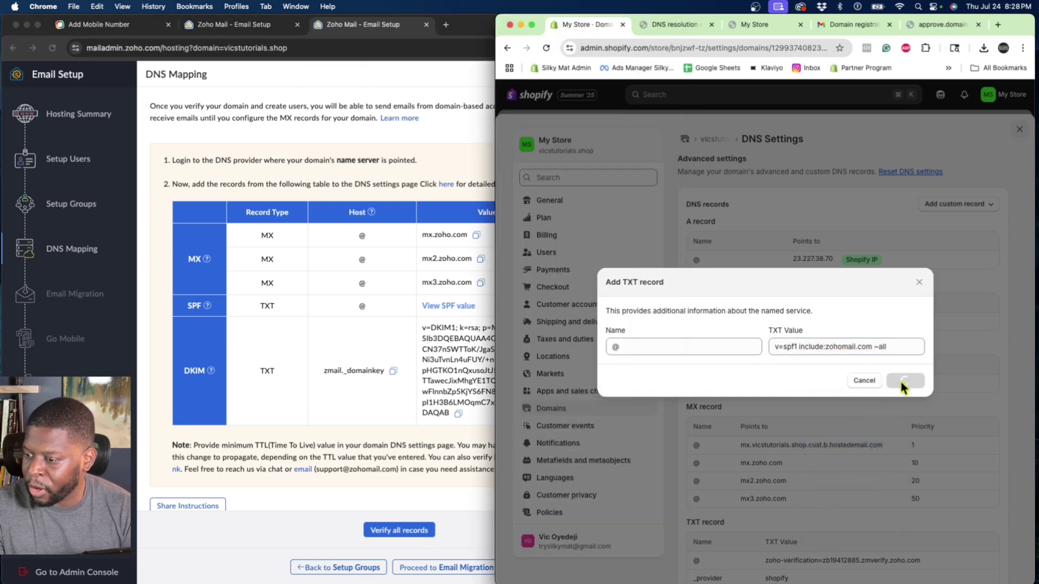
scroll(802, 369, "down", 3)
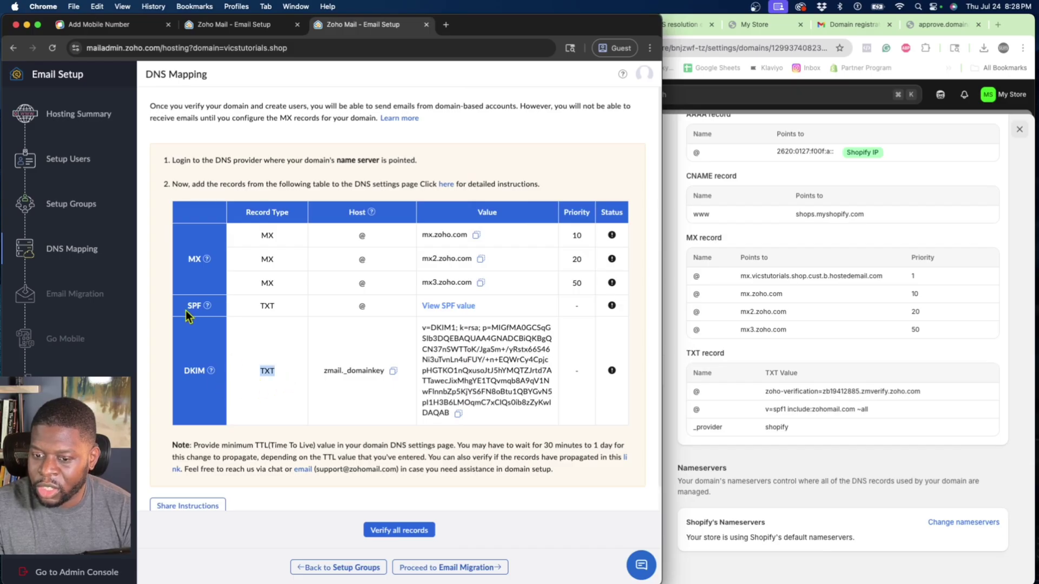
left_click(257, 370)
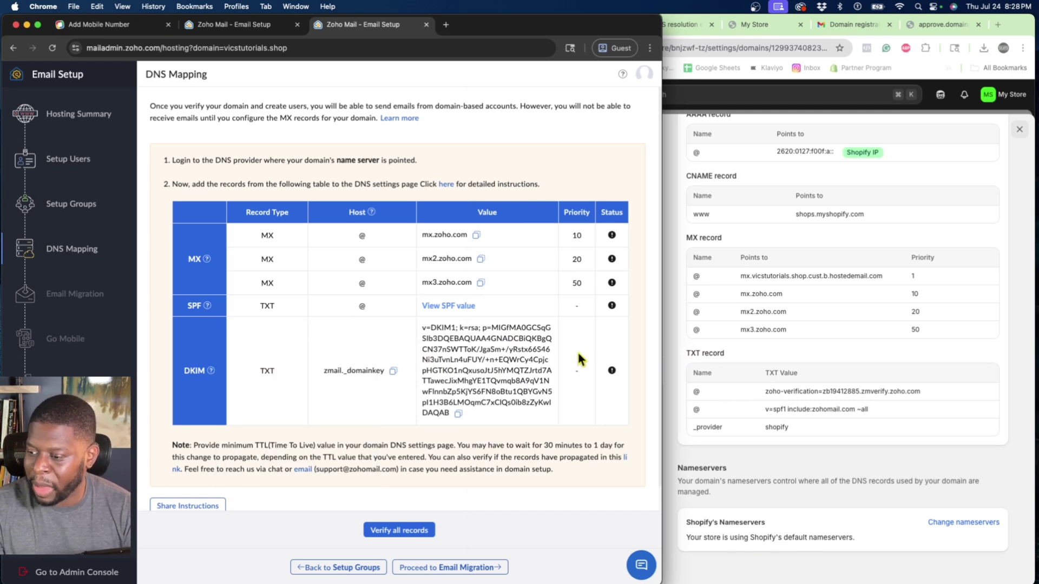
scroll(670, 357, "up", 3)
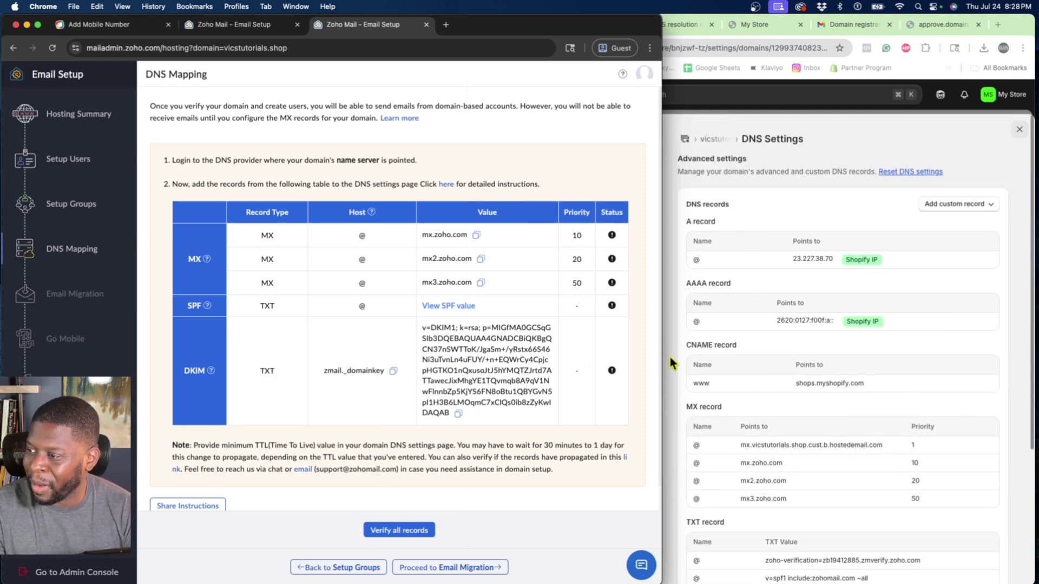
left_click(804, 238)
Start a new TXT record in Shopify named zmail._domainkey, copied from Zoho.
left_click(931, 208)
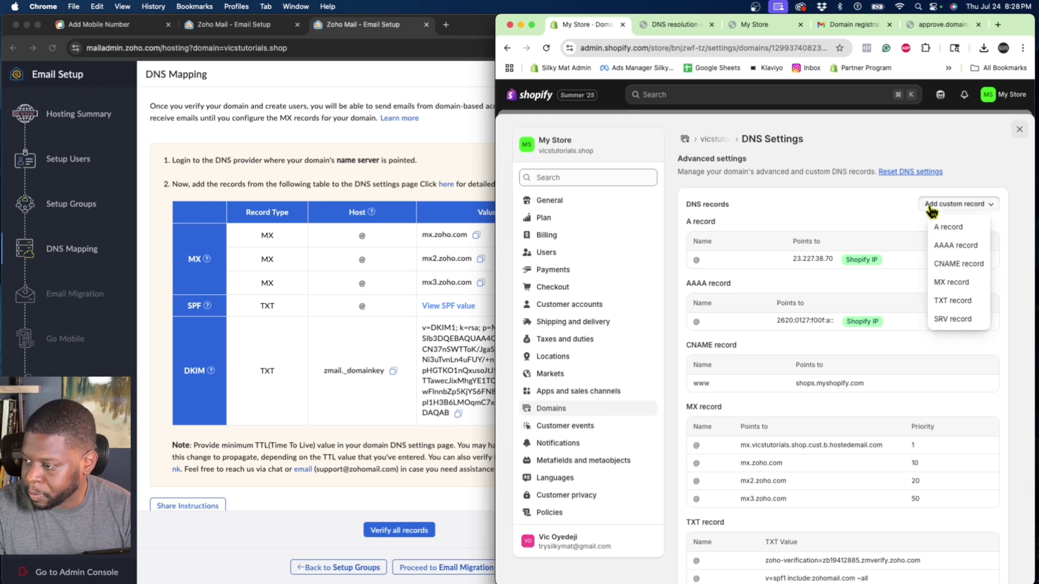
left_click(940, 301)
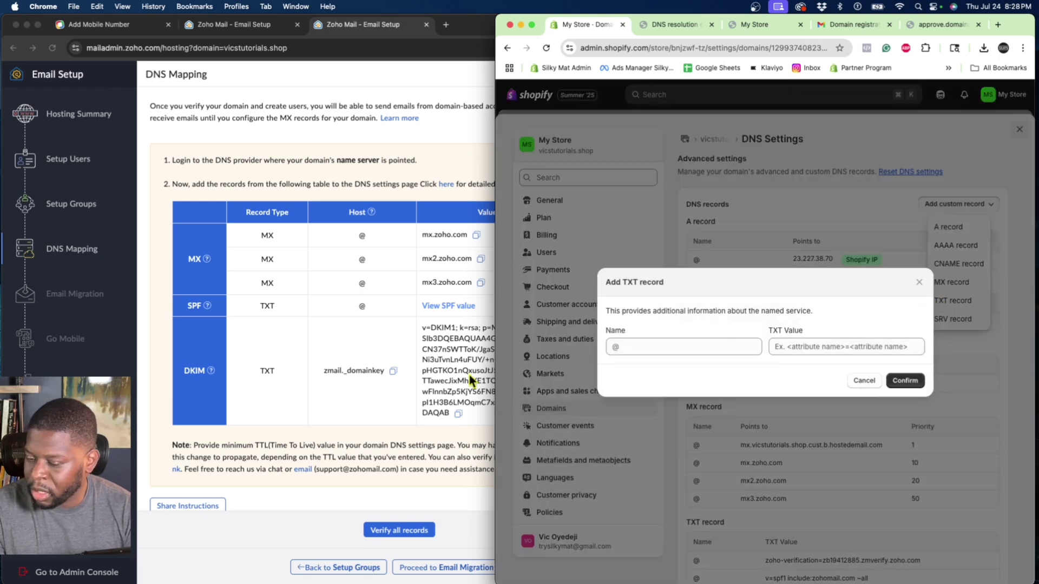
scroll(349, 372, "down", 2)
left_click(386, 359)
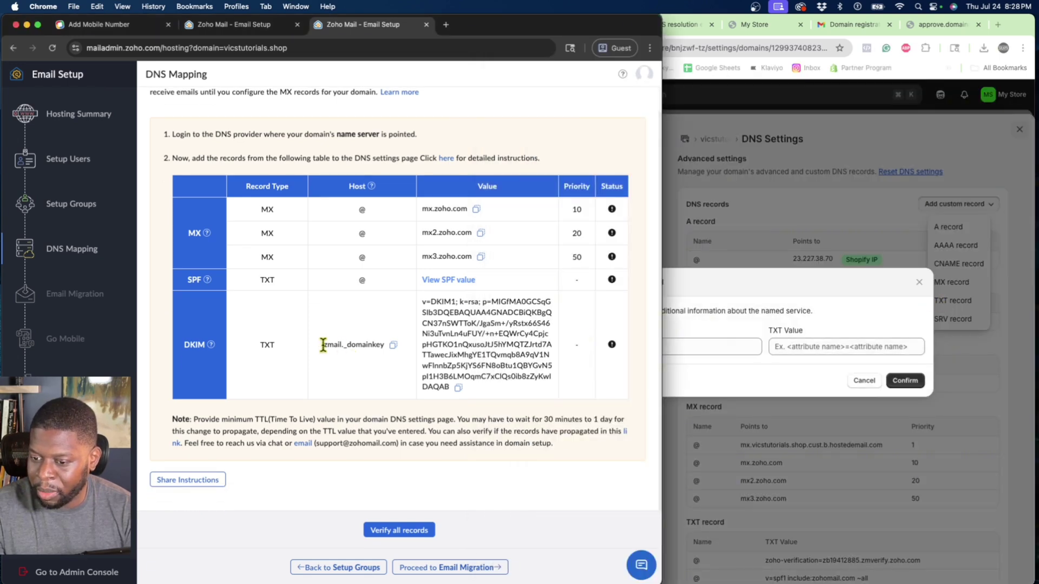
left_click_drag(323, 344, 357, 345)
left_click(393, 346)
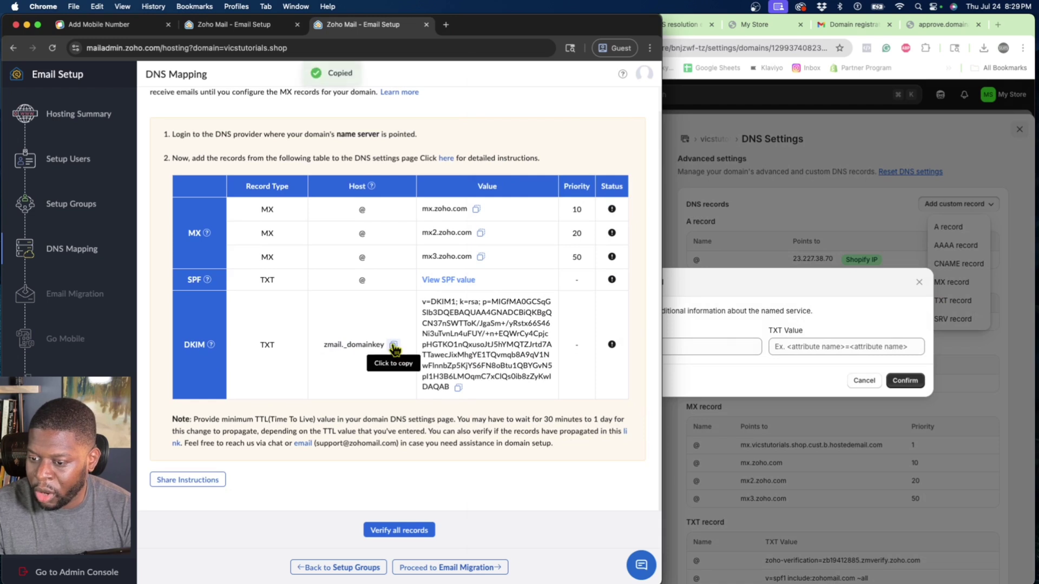
left_click(677, 361)
left_click(650, 347)
right_click(650, 347)
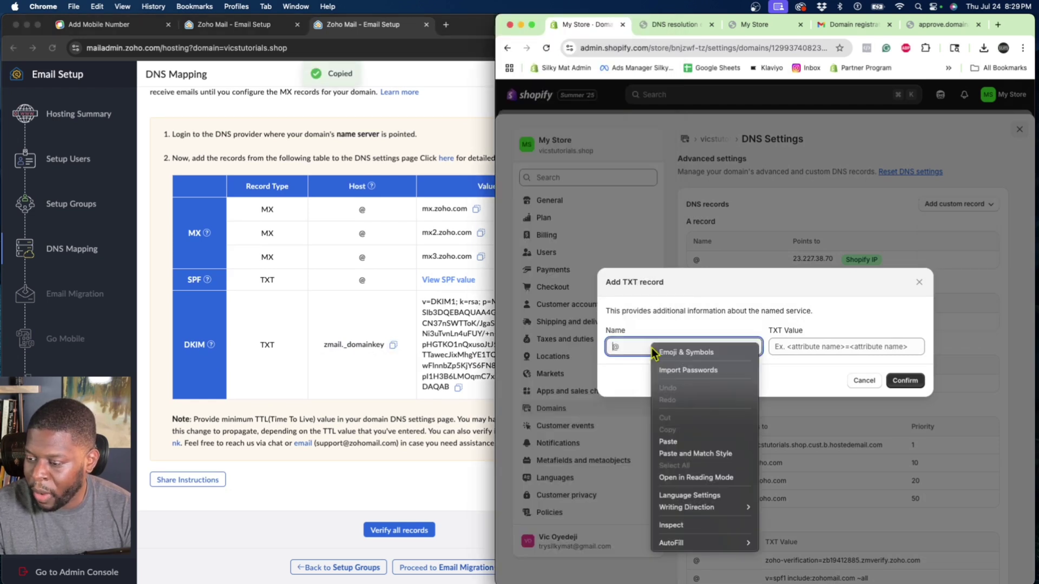
left_click(663, 438)
Paste Zoho's DKIM key as the TXT value and save the record.
left_click(420, 378)
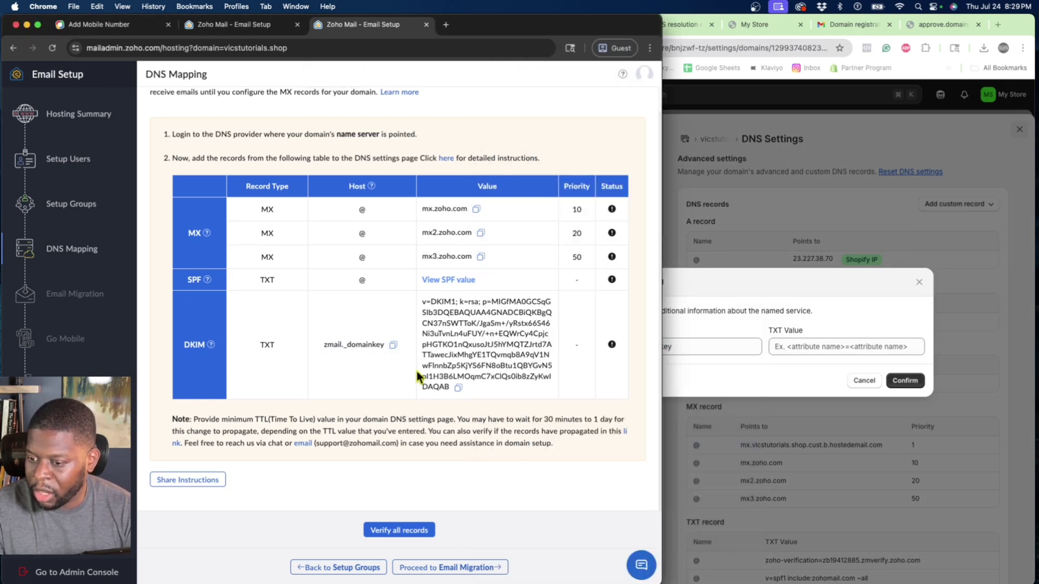
left_click(458, 388)
left_click(722, 365)
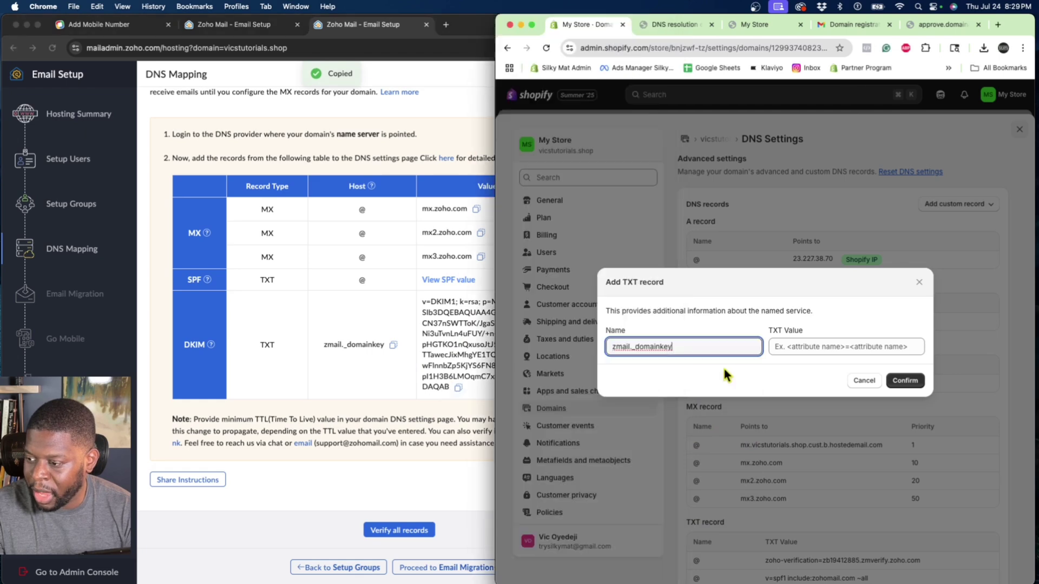
left_click(778, 351)
right_click(776, 349)
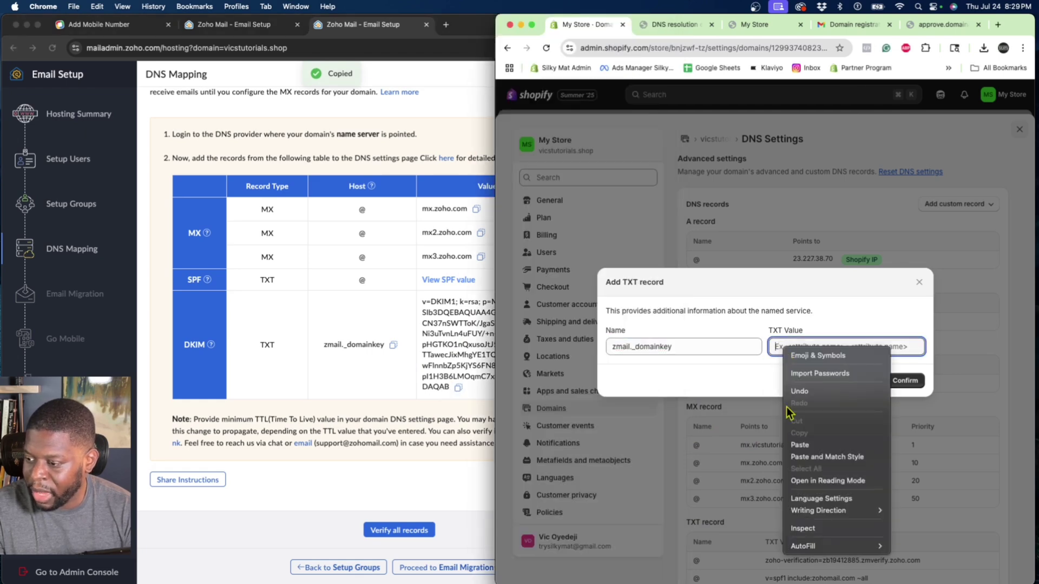
left_click(790, 444)
left_click(892, 381)
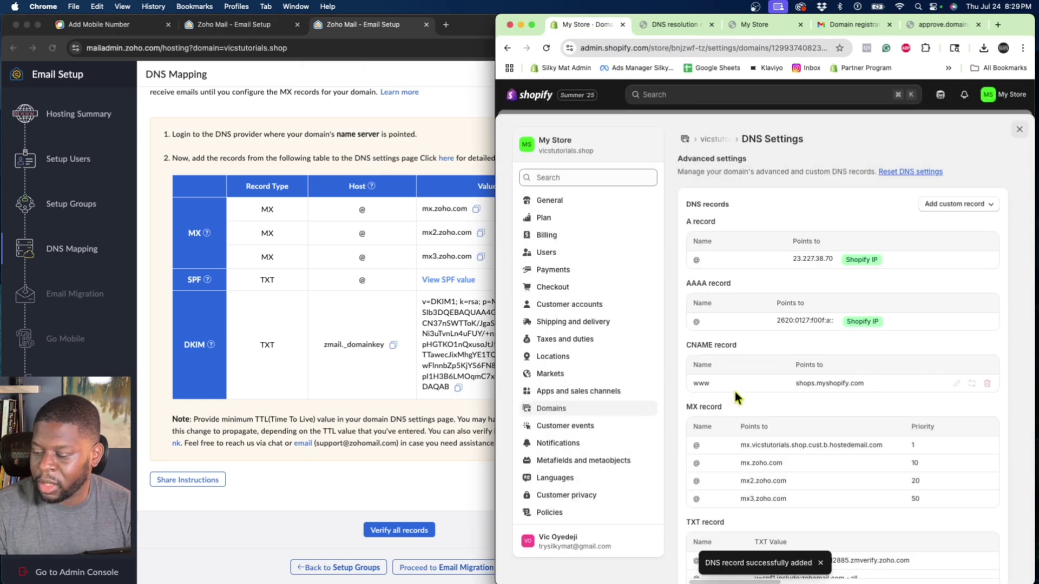
scroll(768, 400, "down", 5)
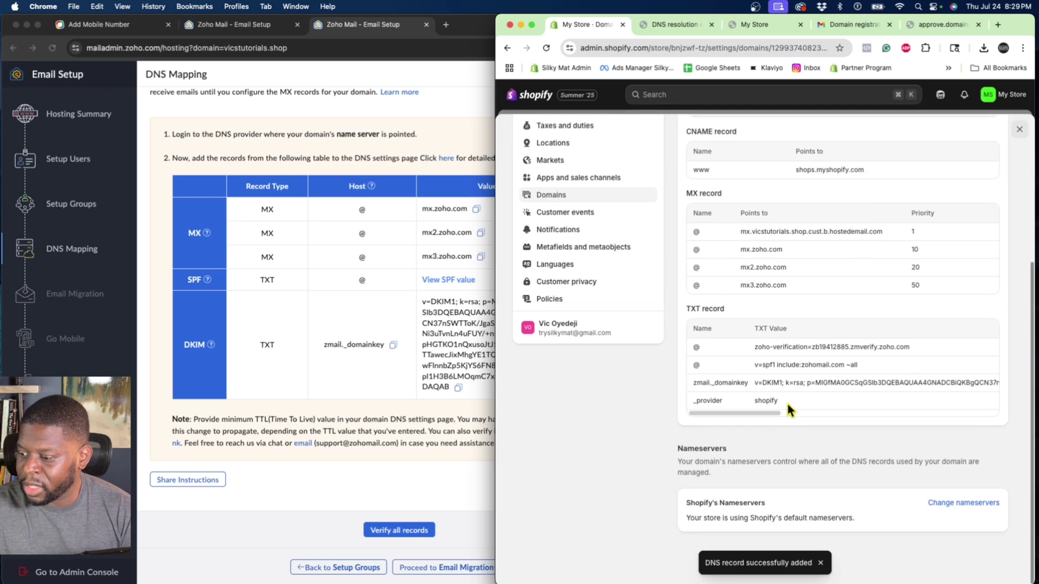
left_click(401, 513)
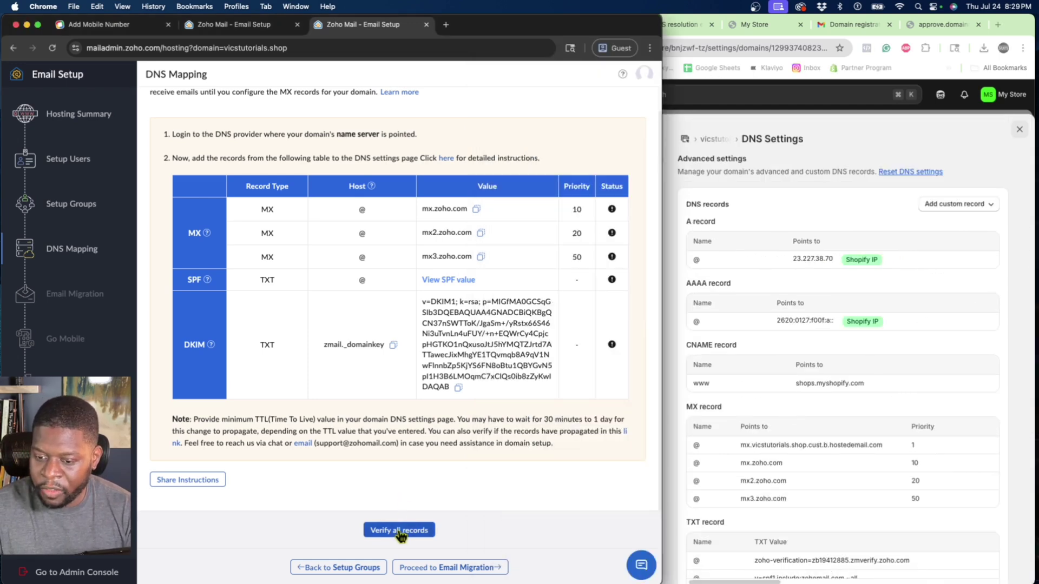
Verify all records in Zoho so SPF and DKIM pass, then return to Shopify.
left_click(398, 531)
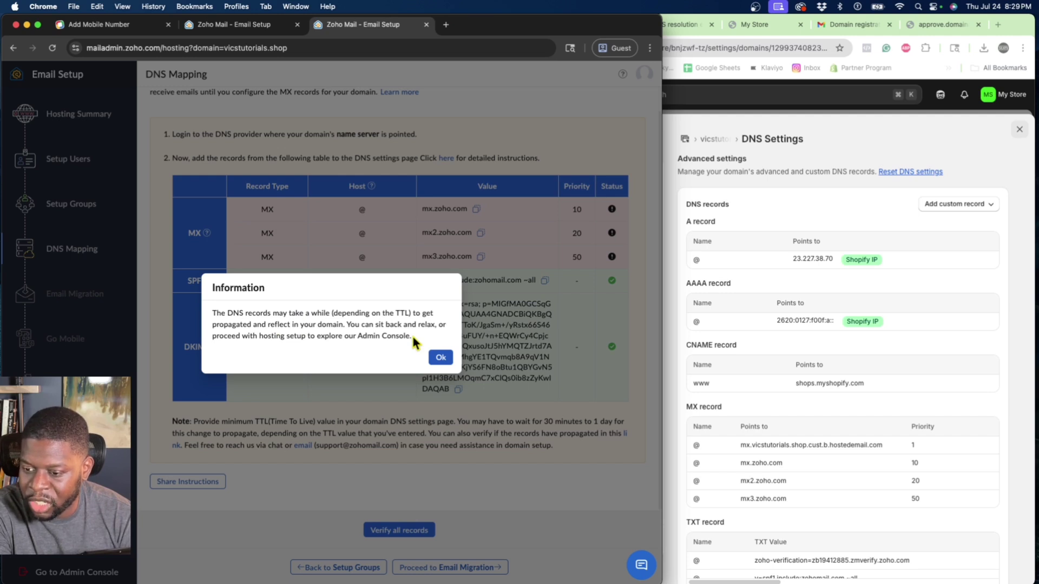
key("Return")
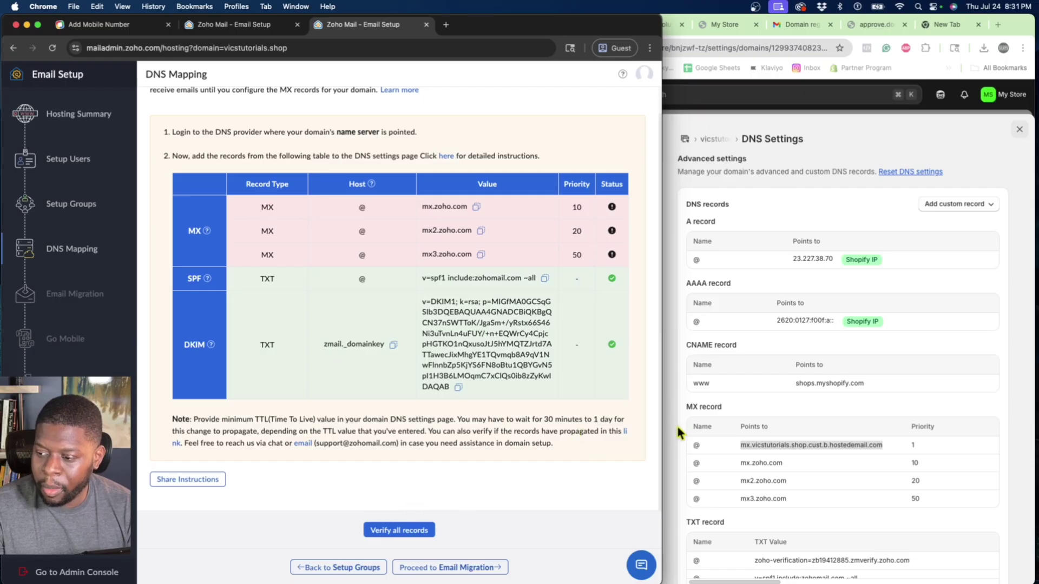
left_click(677, 427)
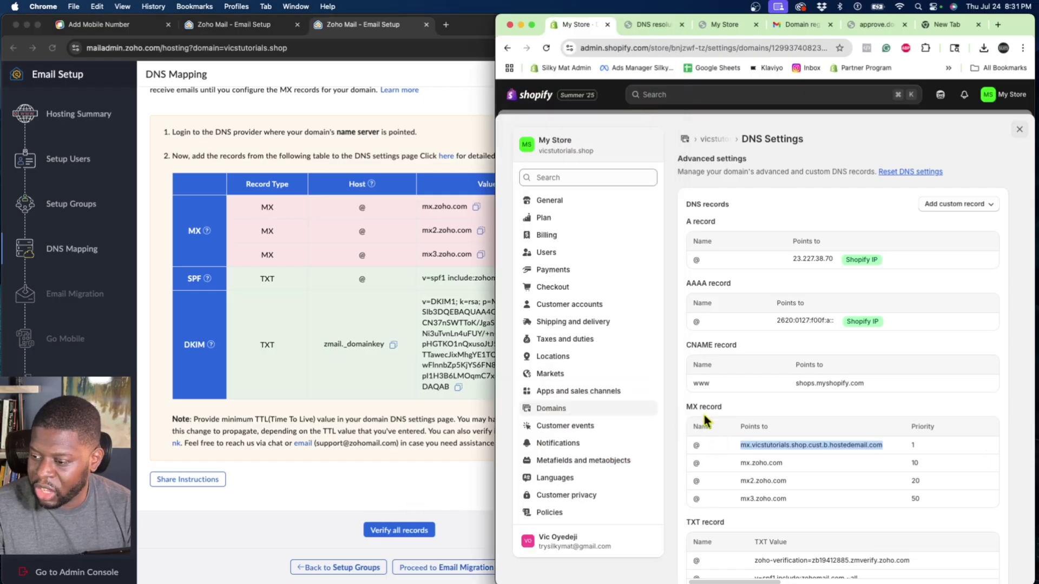
Delete the old hostedemail.com MX record from Shopify's DNS settings.
left_click(726, 447)
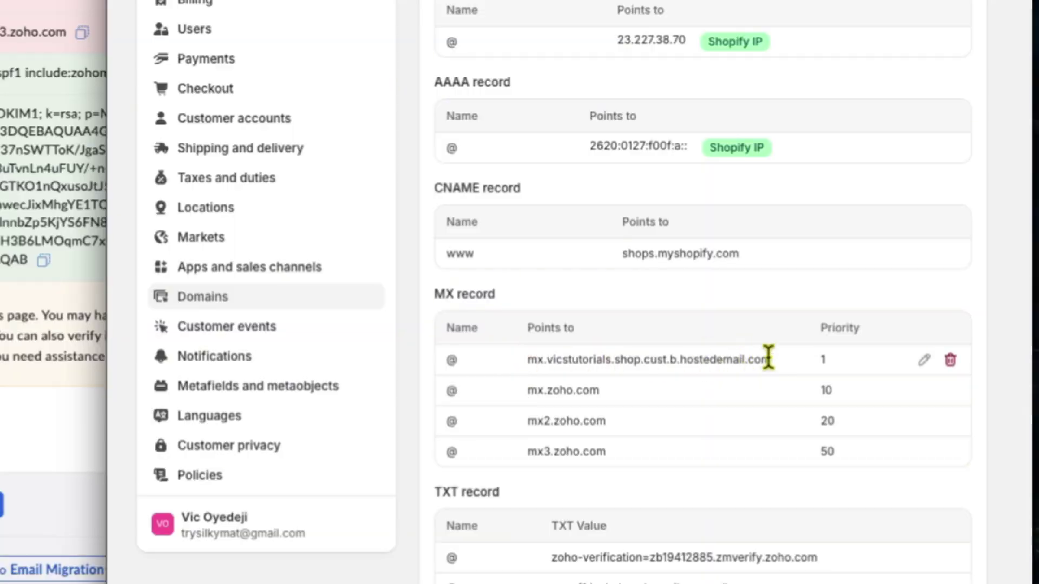
left_click_drag(769, 359, 733, 359)
left_click(949, 360)
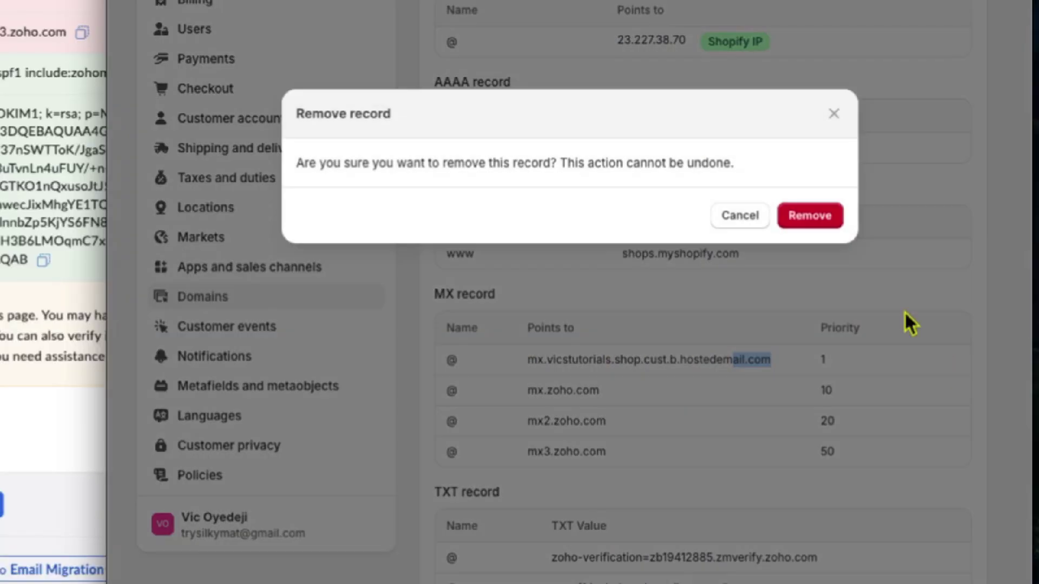
left_click(816, 222)
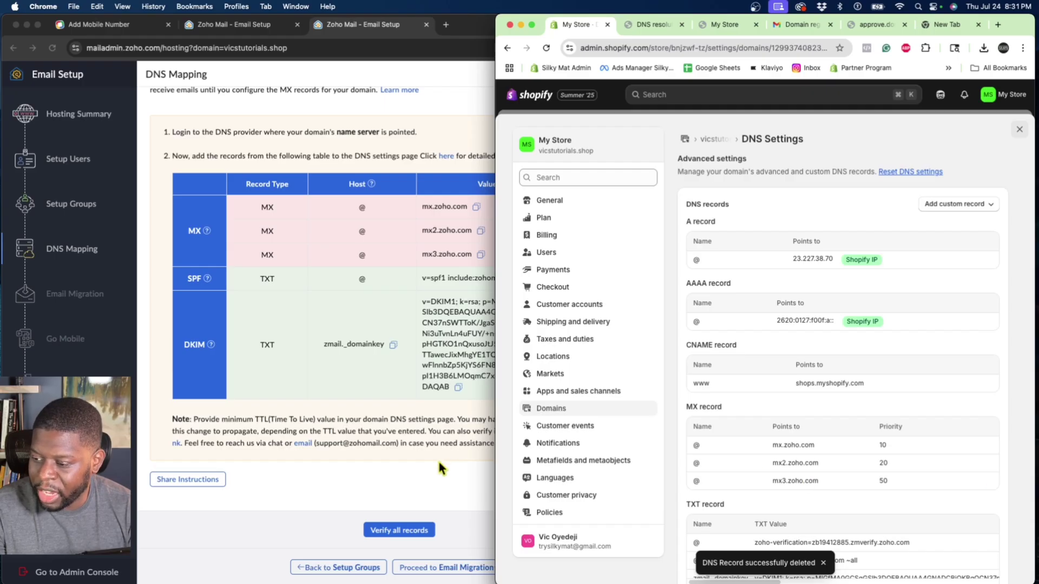
left_click(437, 459)
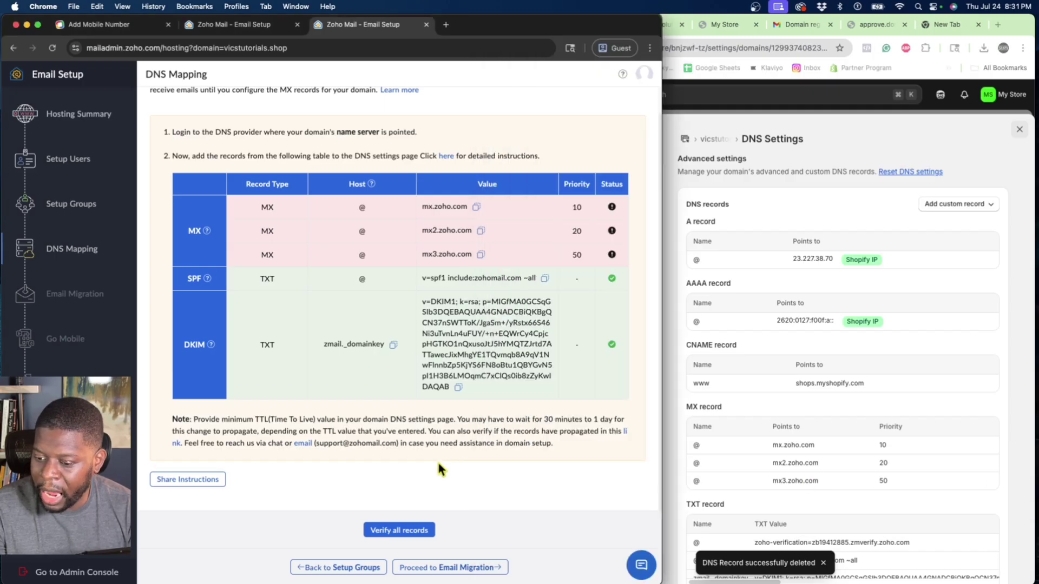
Re-verify all DNS records successfully and proceed to Email Migration.
left_click(381, 531)
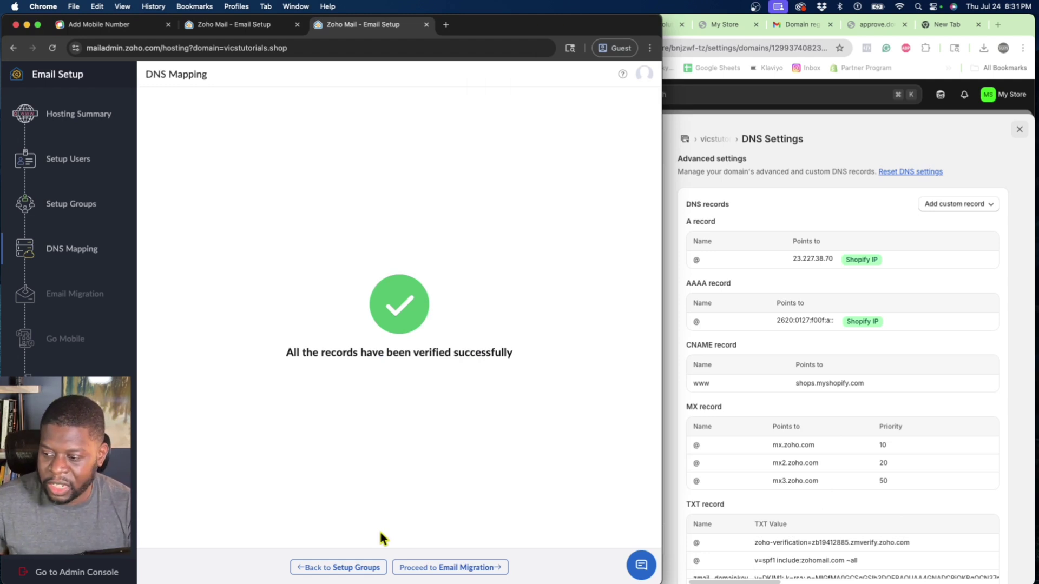
left_click(453, 567)
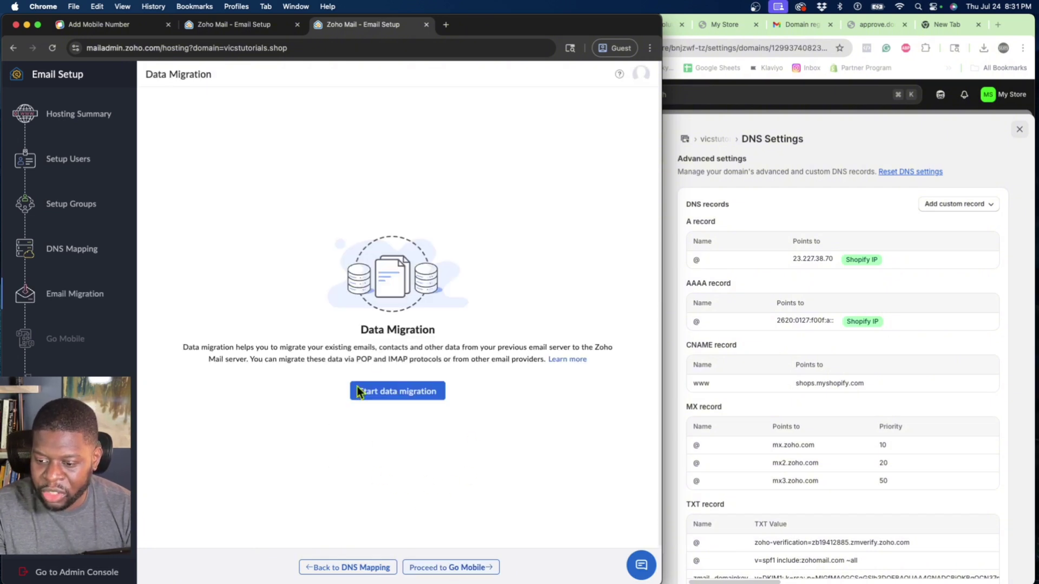
Skip Data Migration and Go Mobile, then open the Admin Console from setup completion.
left_click(461, 568)
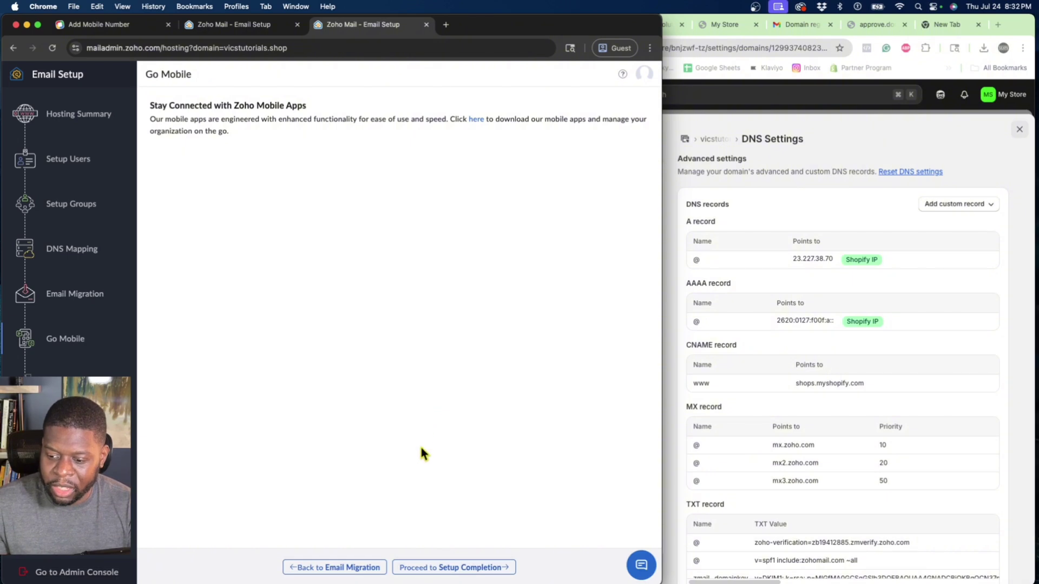
left_click(441, 568)
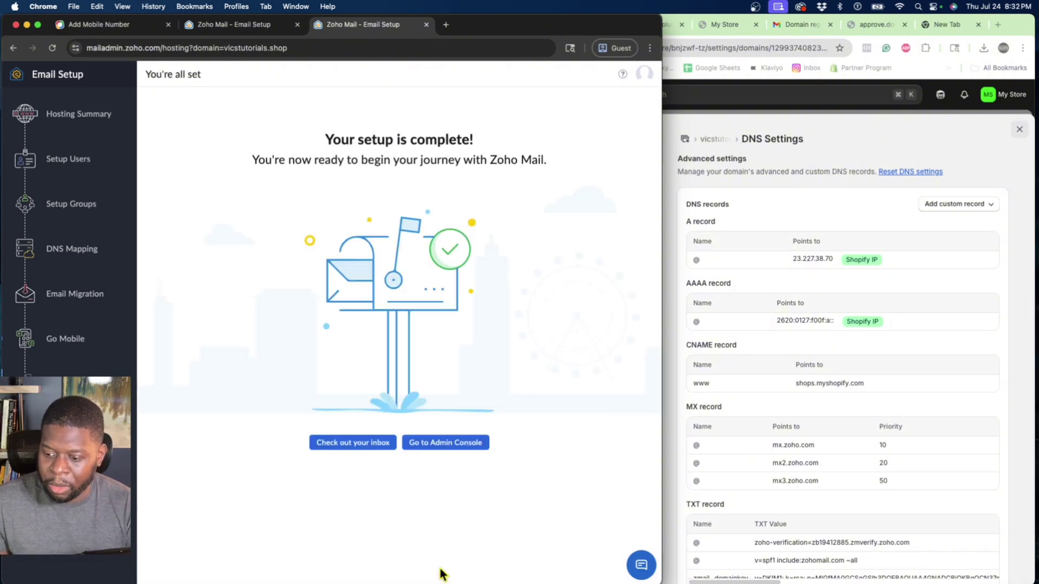
left_click(443, 447)
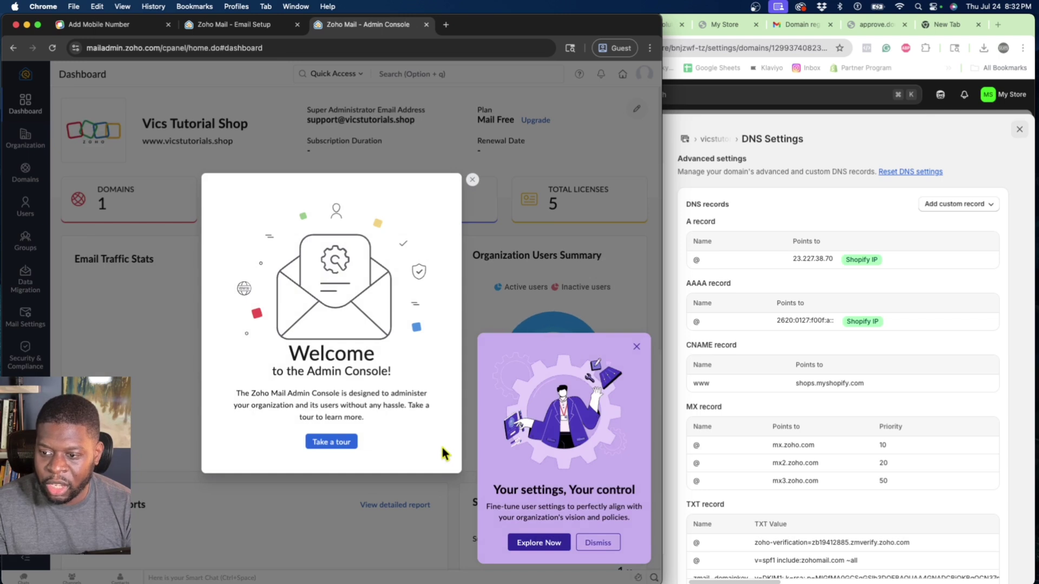
Close the Zoho dashboard's Welcome dialog and switch back to Shopify.
left_click(472, 183)
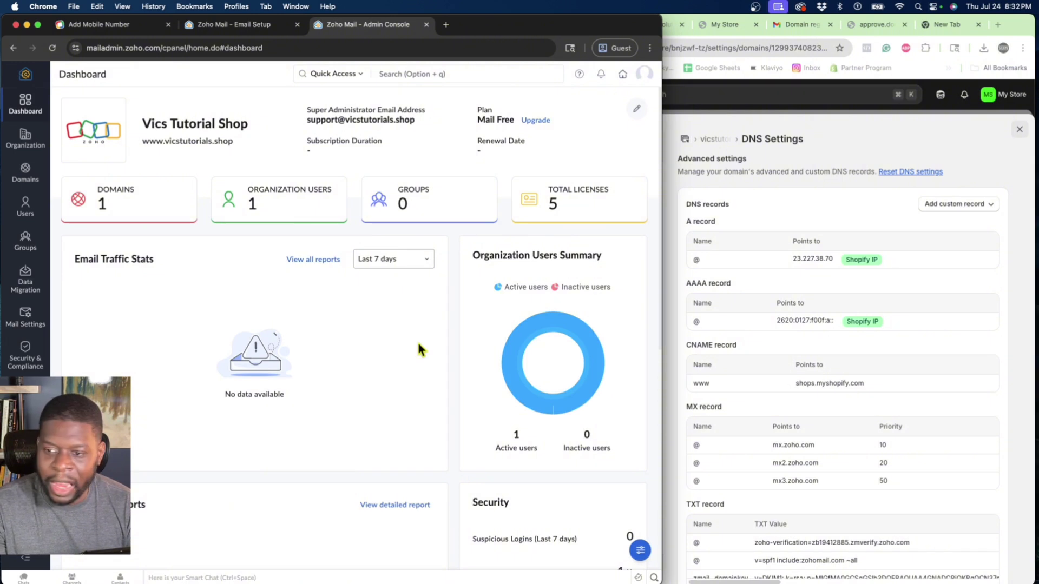
left_click(663, 187)
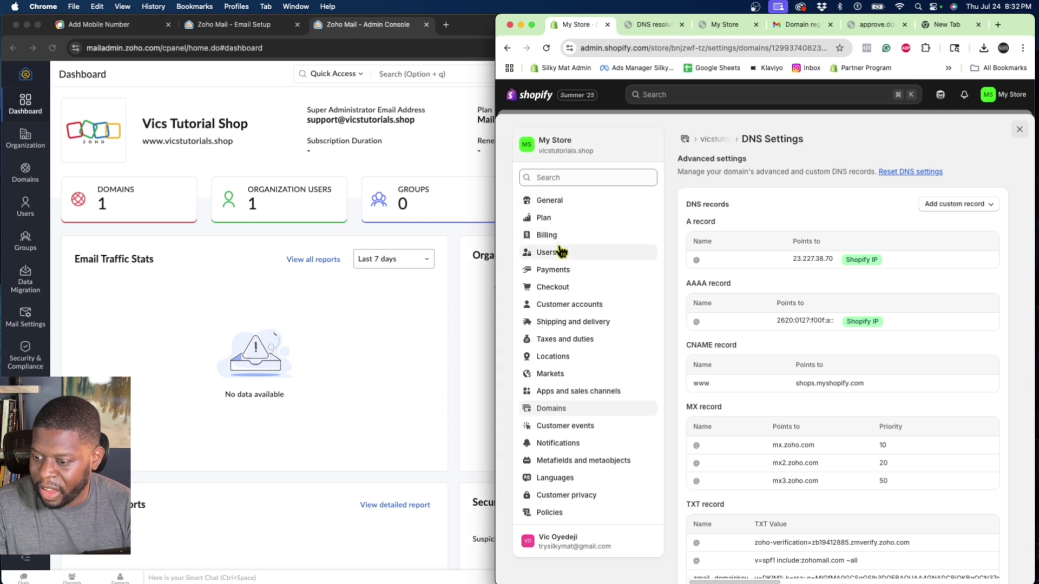
Clear Shopify's sender email and copy Zoho's super administrator address.
left_click(563, 444)
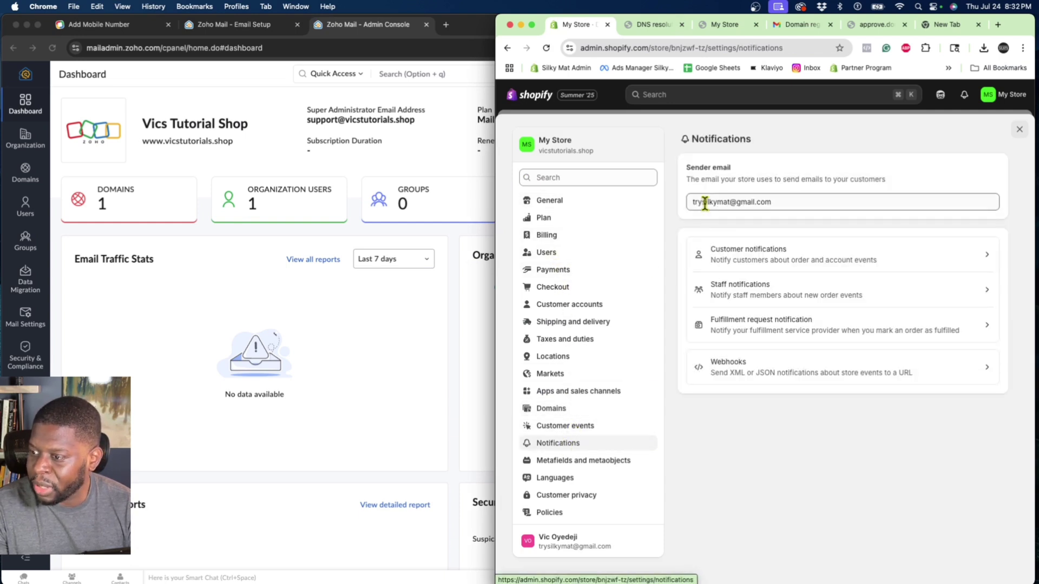
triple_click(705, 201)
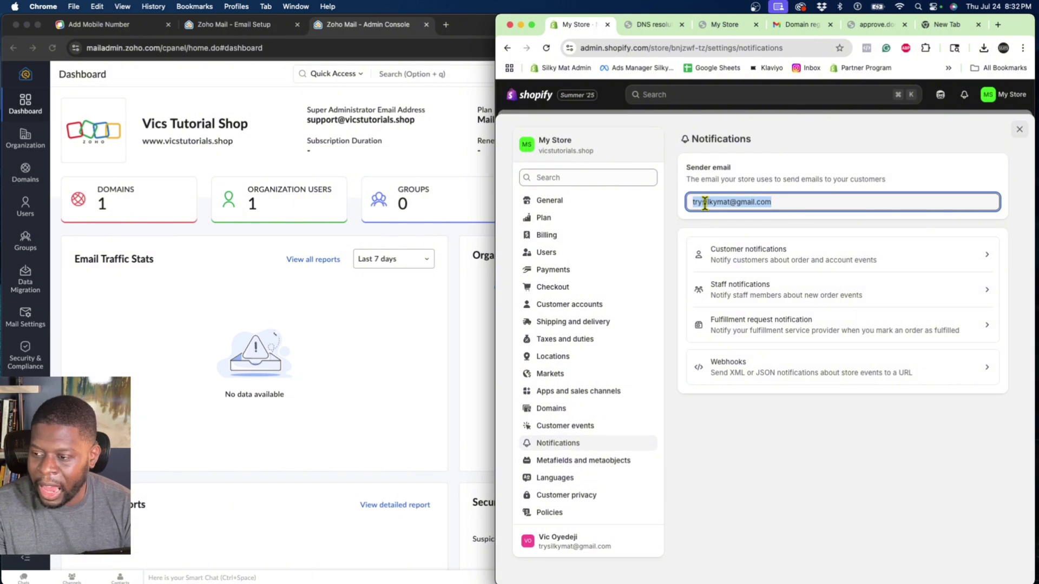
key("BackSpace")
left_click(438, 140)
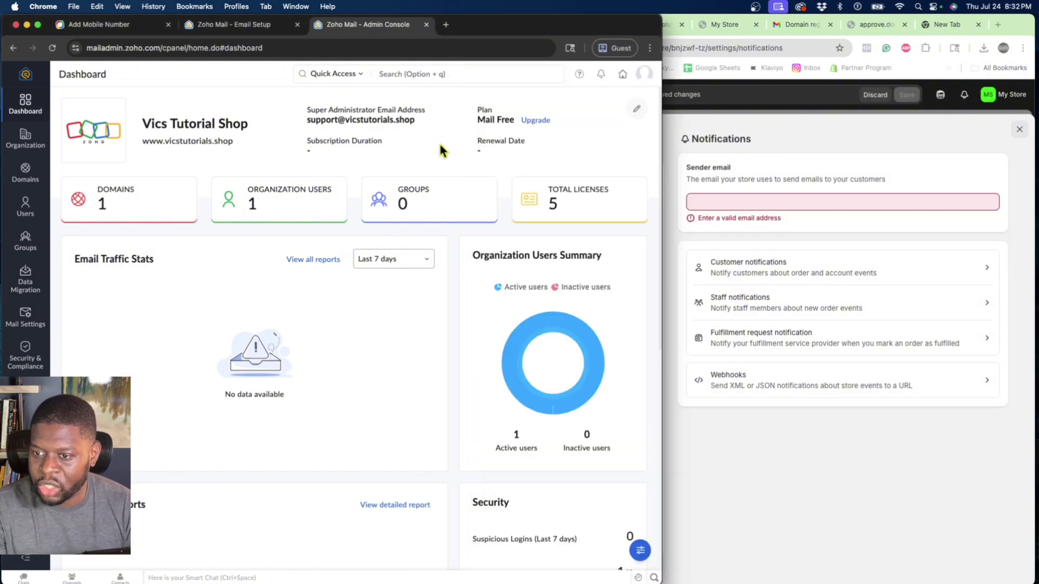
left_click_drag(422, 121, 312, 121)
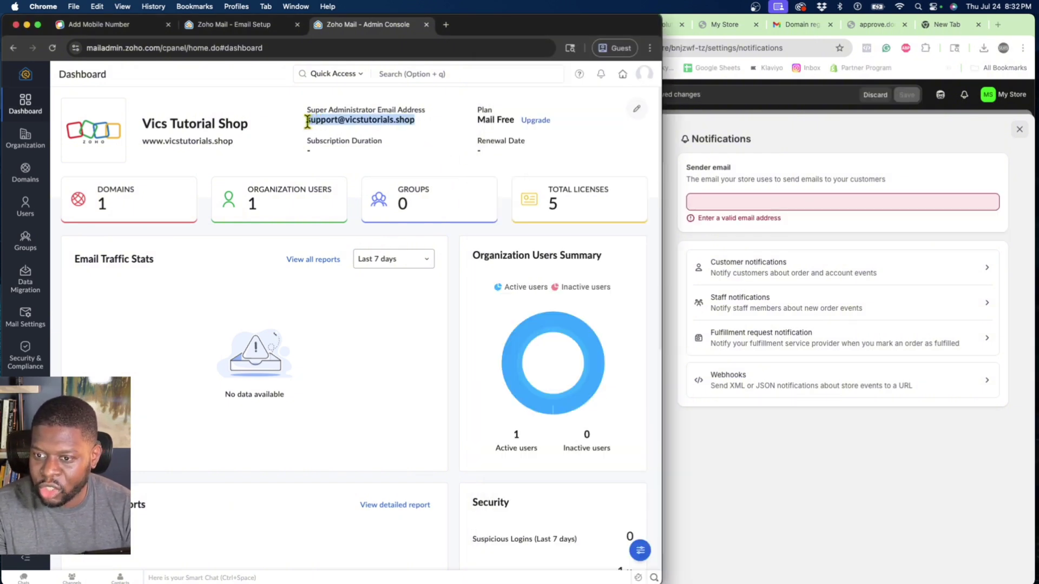
right_click(309, 120)
left_click(357, 146)
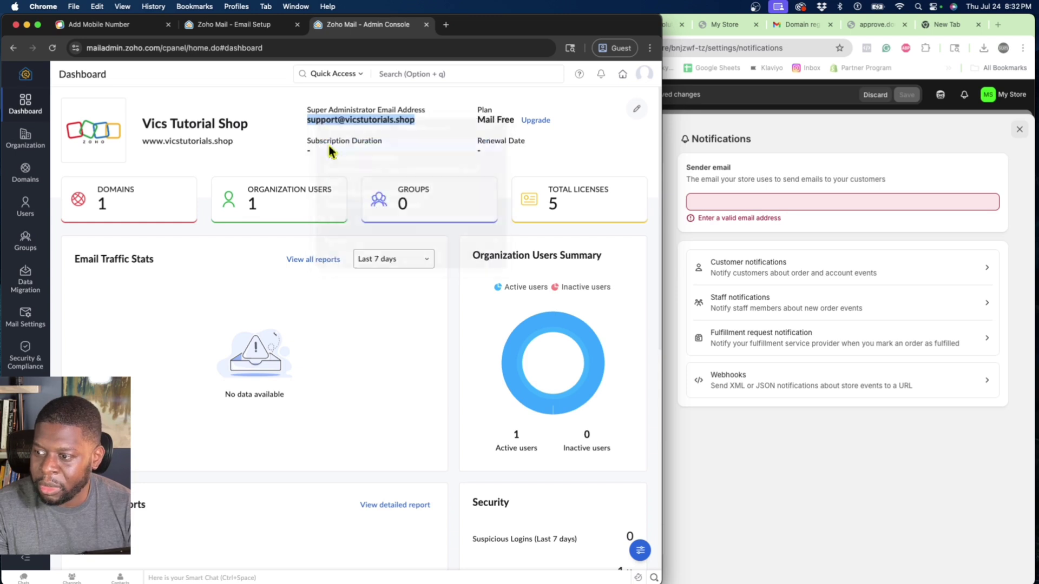
Paste the Zoho support address as the Sender email and save it.
left_click(691, 203)
right_click(695, 202)
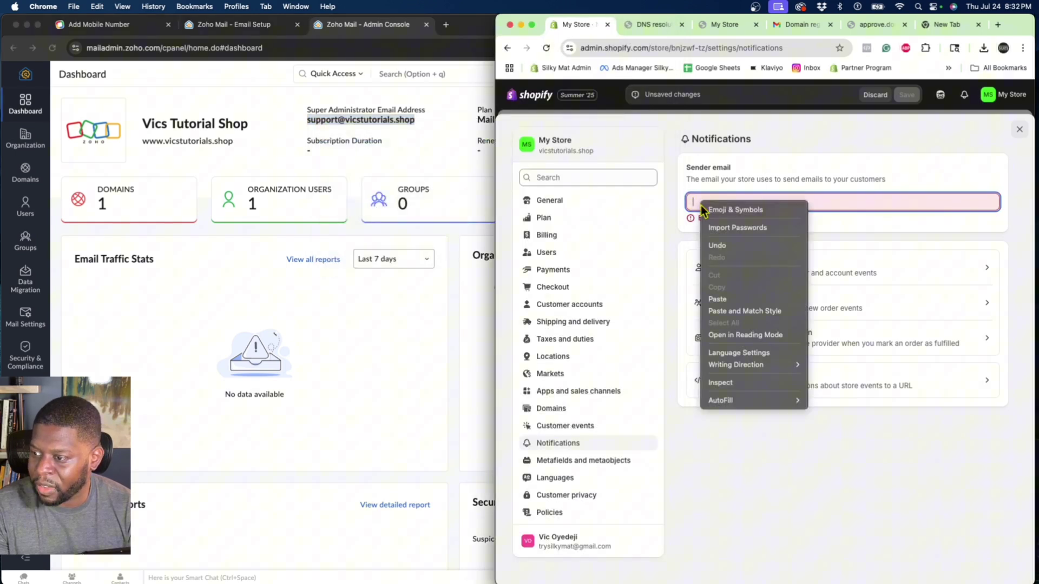
left_click(721, 299)
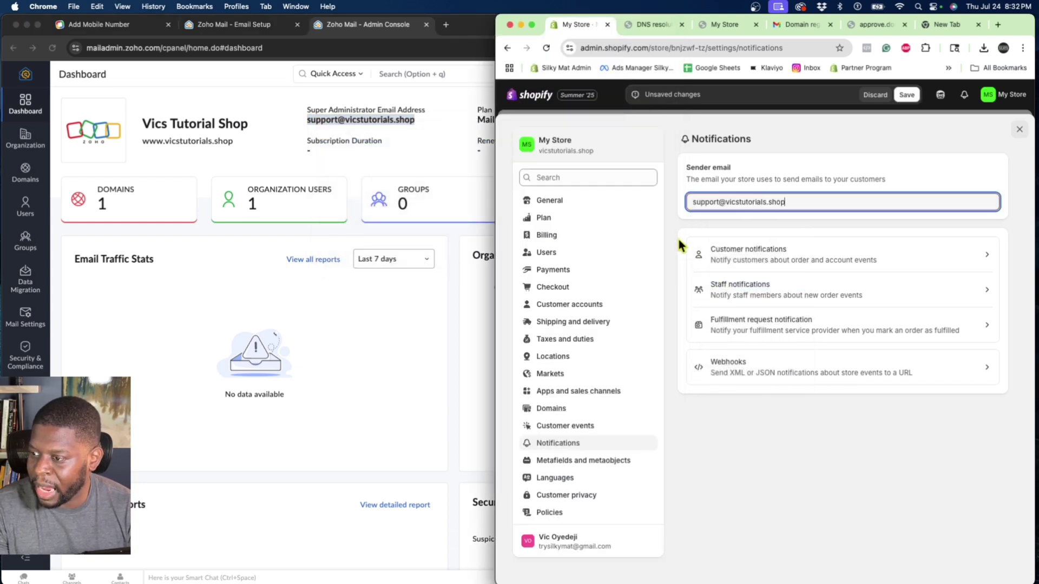
left_click(907, 96)
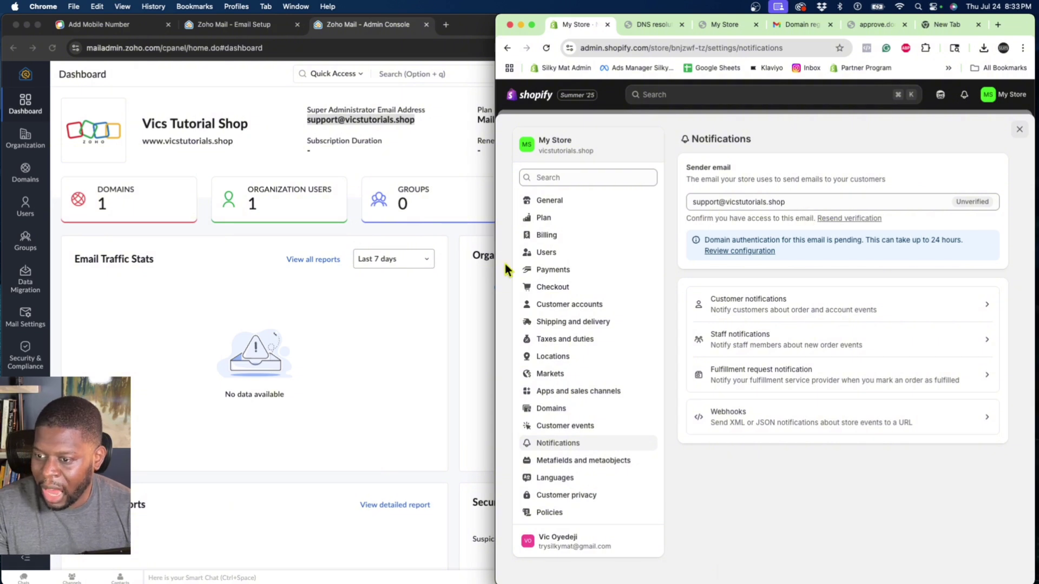
left_click(436, 231)
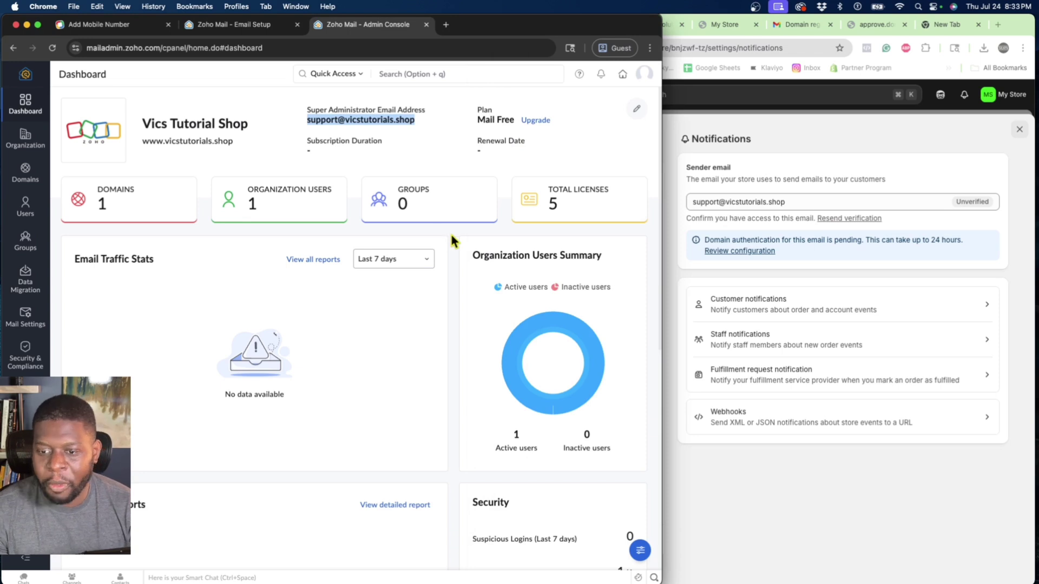
Look over the Zoho dashboard, then open the Users list showing one user.
scroll(165, 228, "down", 6)
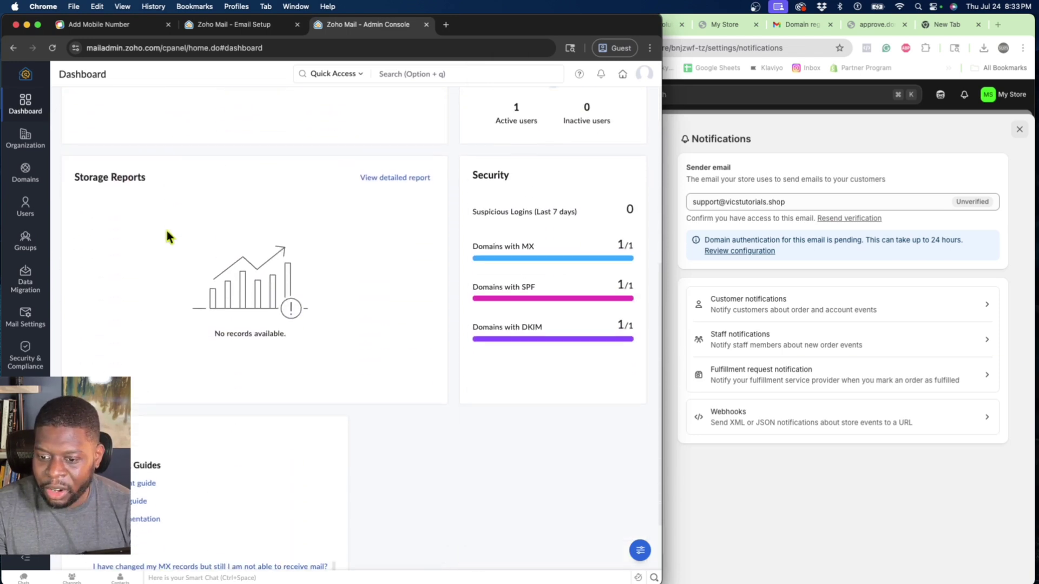
scroll(166, 228, "up", 8)
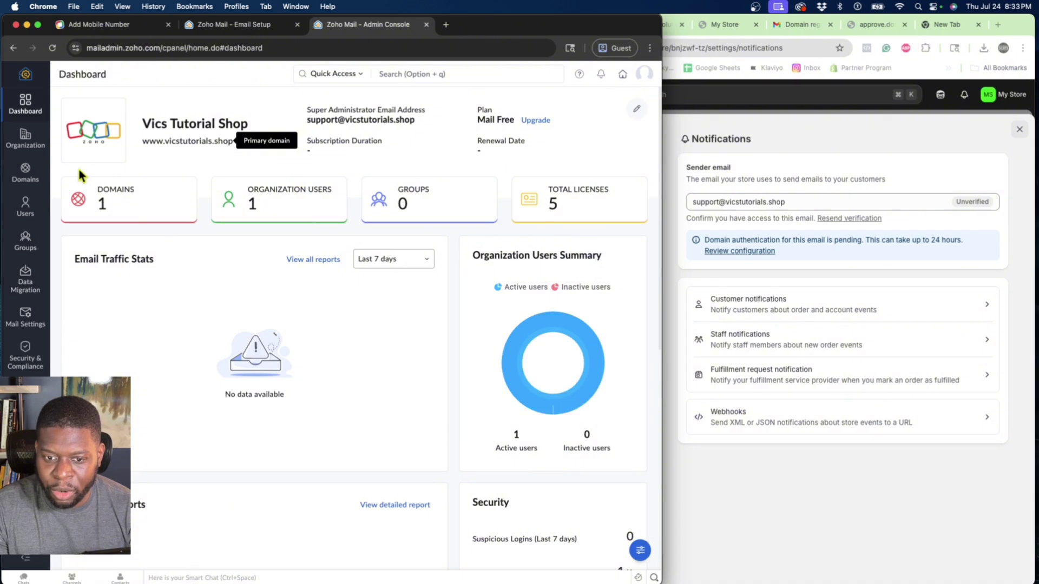
left_click(25, 207)
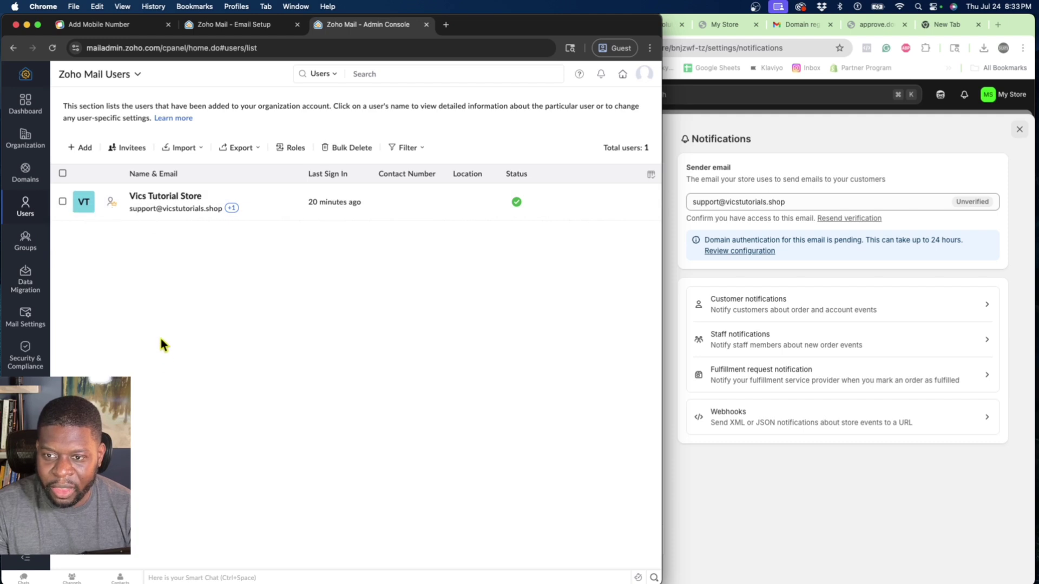
Load mail.zoho.com and skip the Zoho Mail welcome tour.
left_click(247, 48)
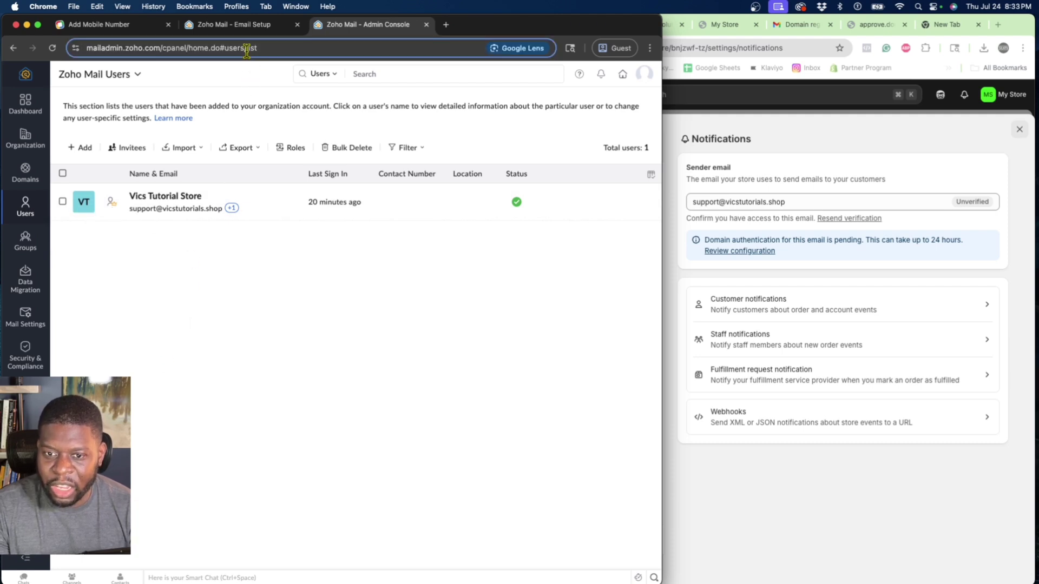
key("BackSpace")
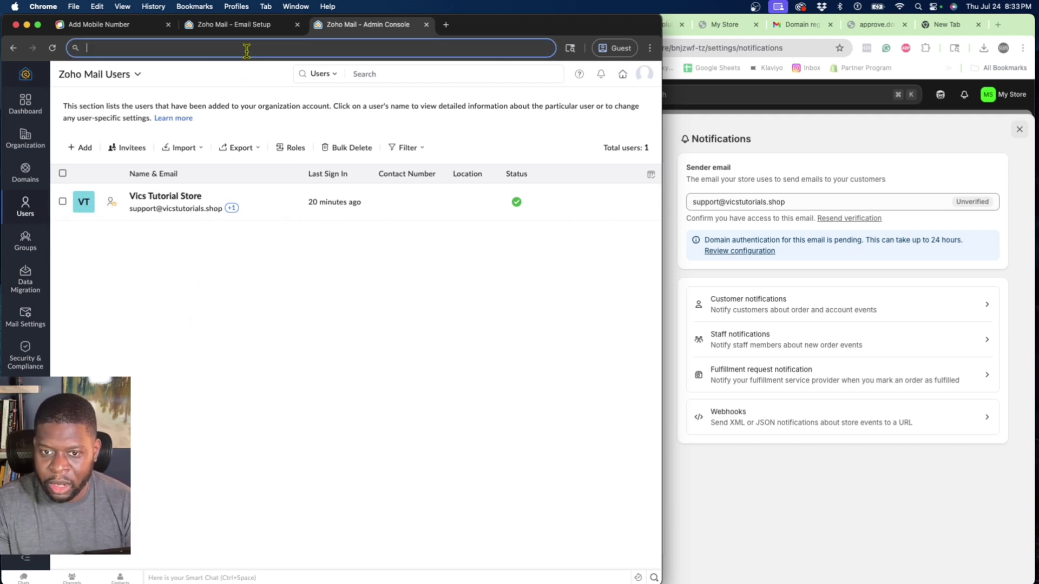
type("mail.zoho.com")
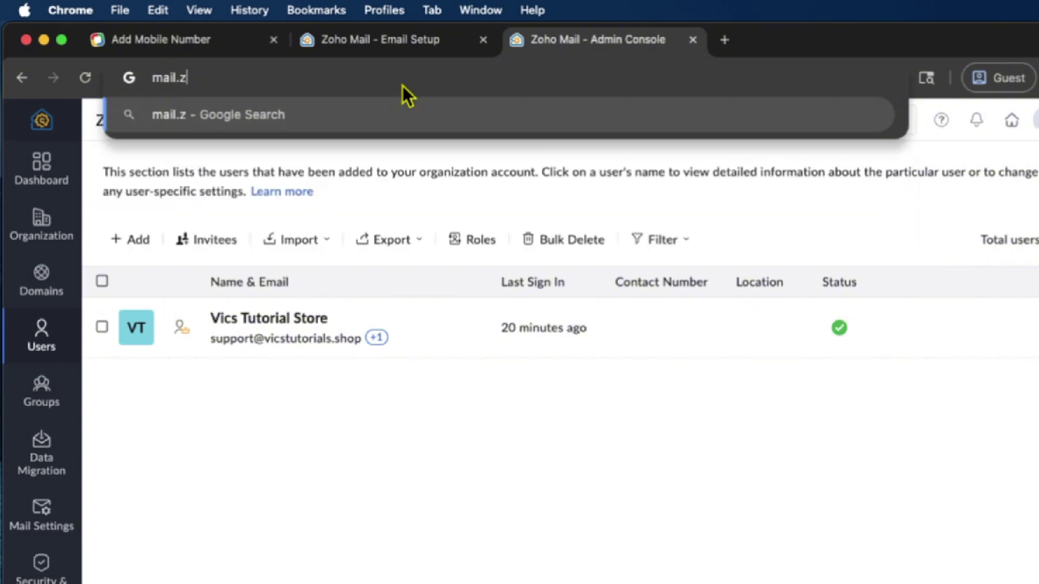
key("Return")
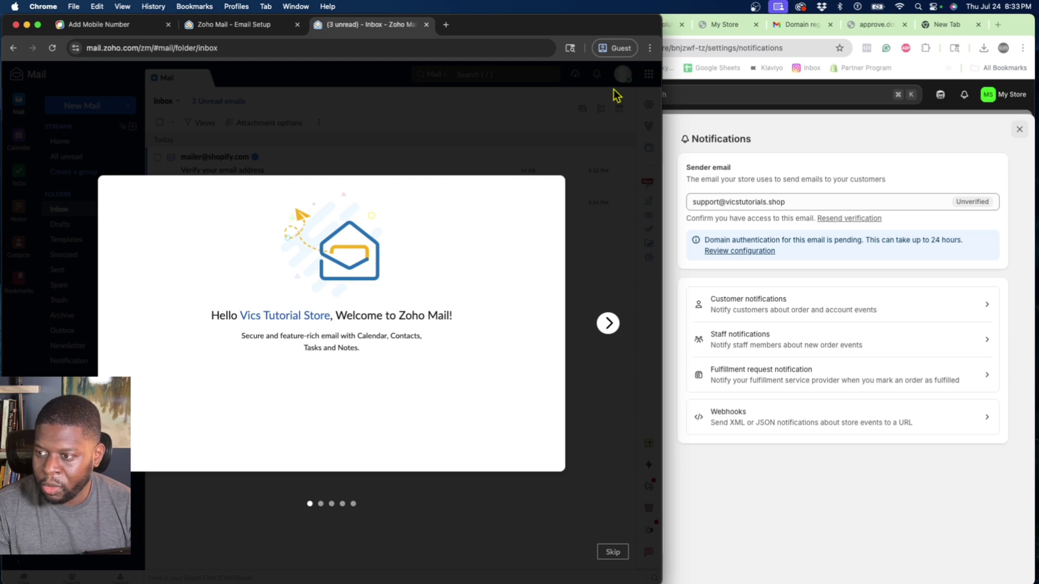
left_click(607, 553)
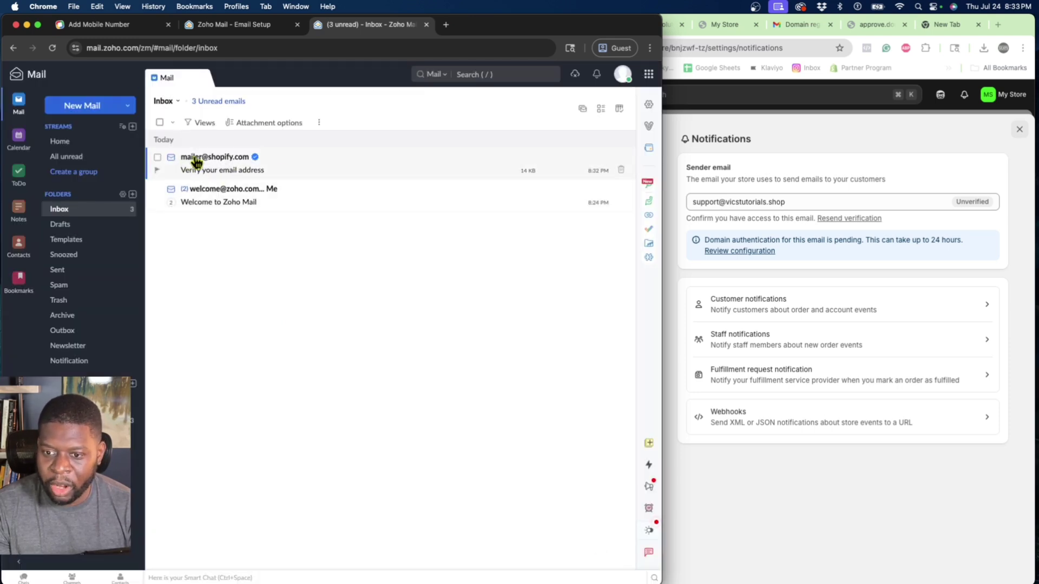
Open Shopify's verification email and follow Verify email to Shopify's login page.
left_click(280, 168)
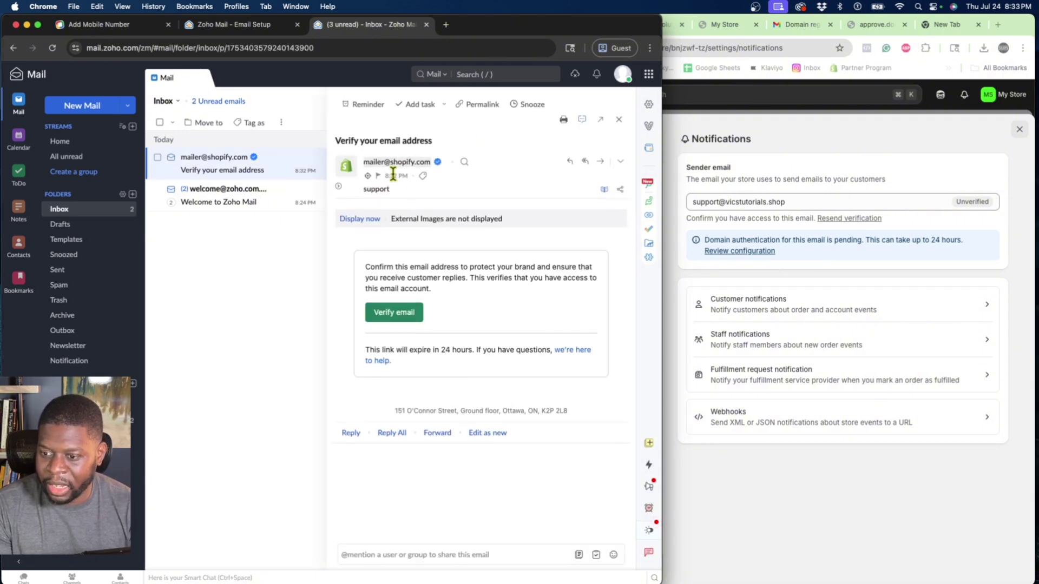
left_click(398, 317)
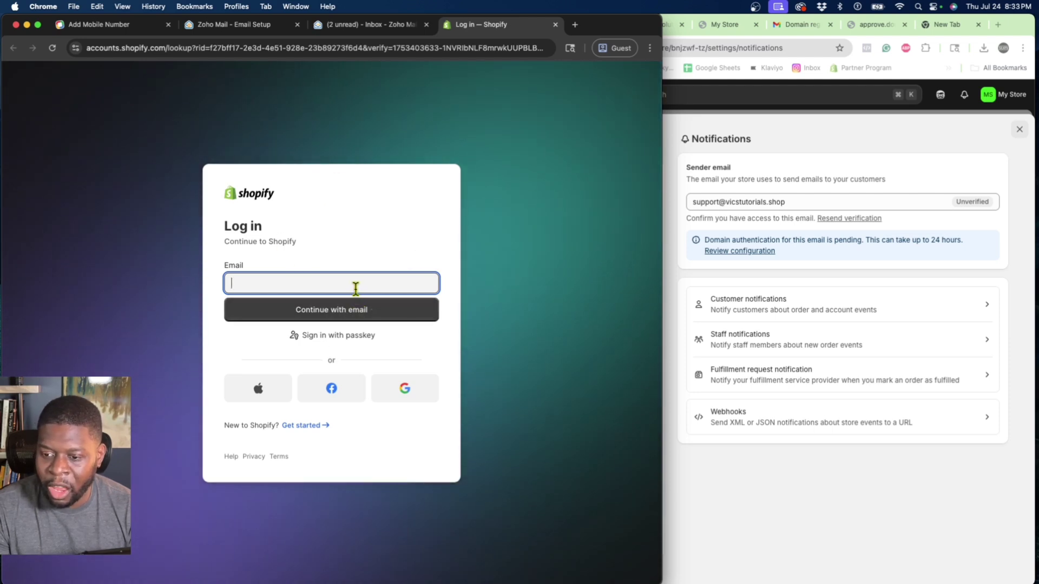
left_click(413, 27)
left_click(865, 132)
Check the sender address and pending domain-authentication notice, then review and cancel the authentication instructions.
left_click_drag(713, 200, 785, 201)
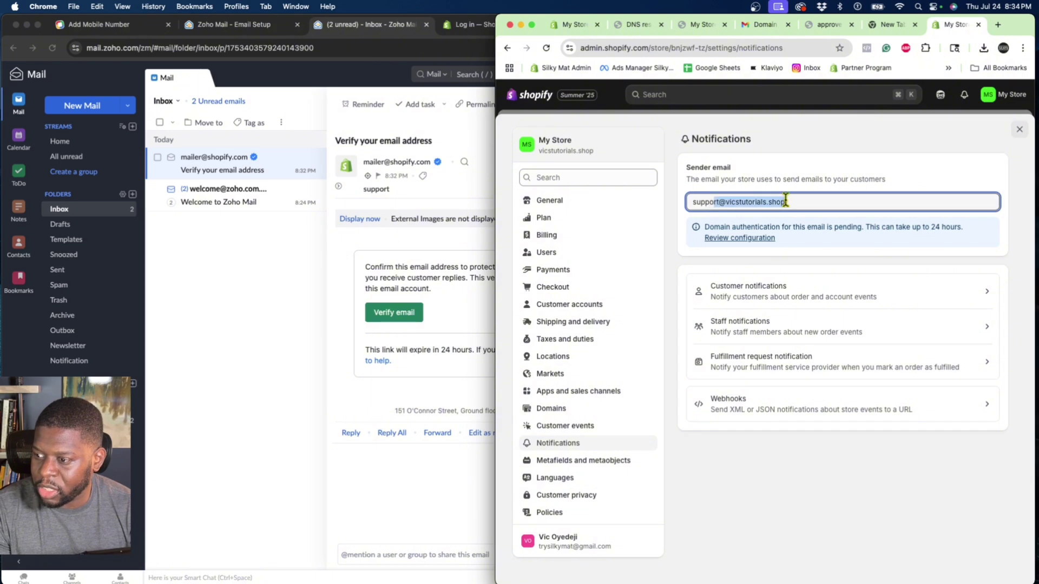
left_click(786, 201)
left_click_drag(703, 229, 861, 241)
left_click(869, 227)
left_click(842, 239)
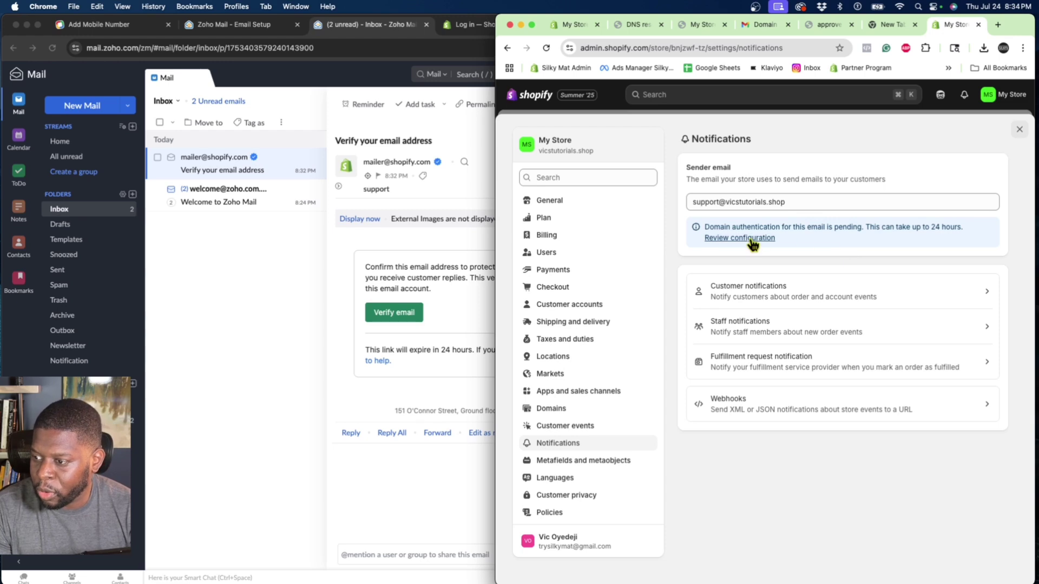
left_click(751, 238)
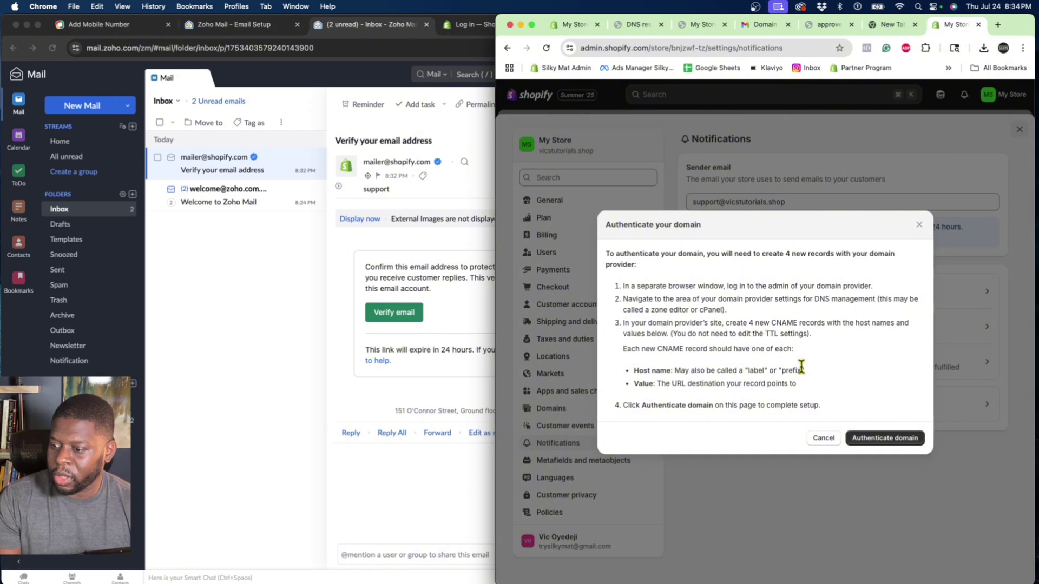
left_click(858, 438)
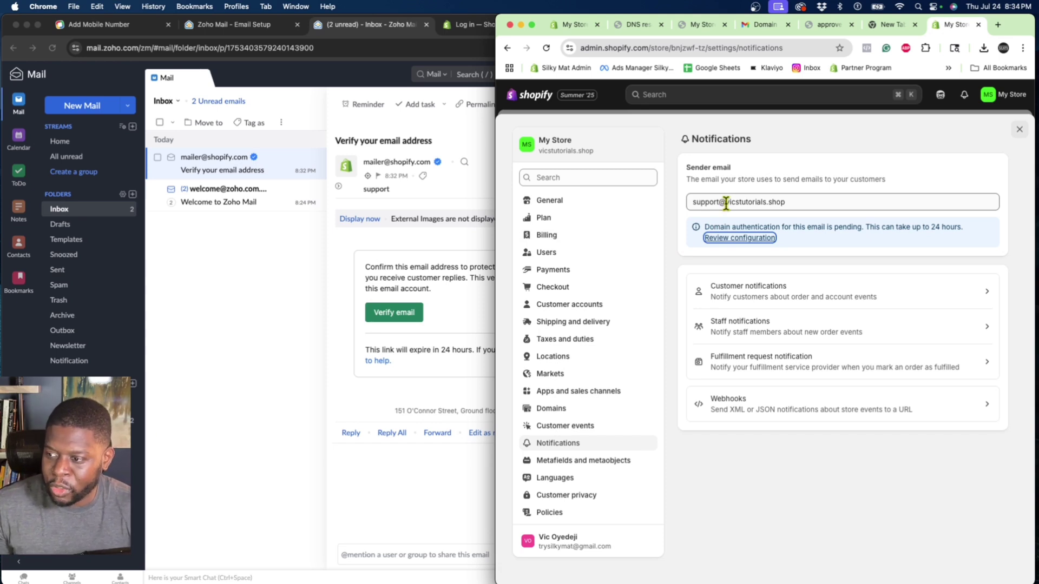
Recheck the Zoho sender address, then return to Zoho Mail and close the verification email.
triple_click(708, 203)
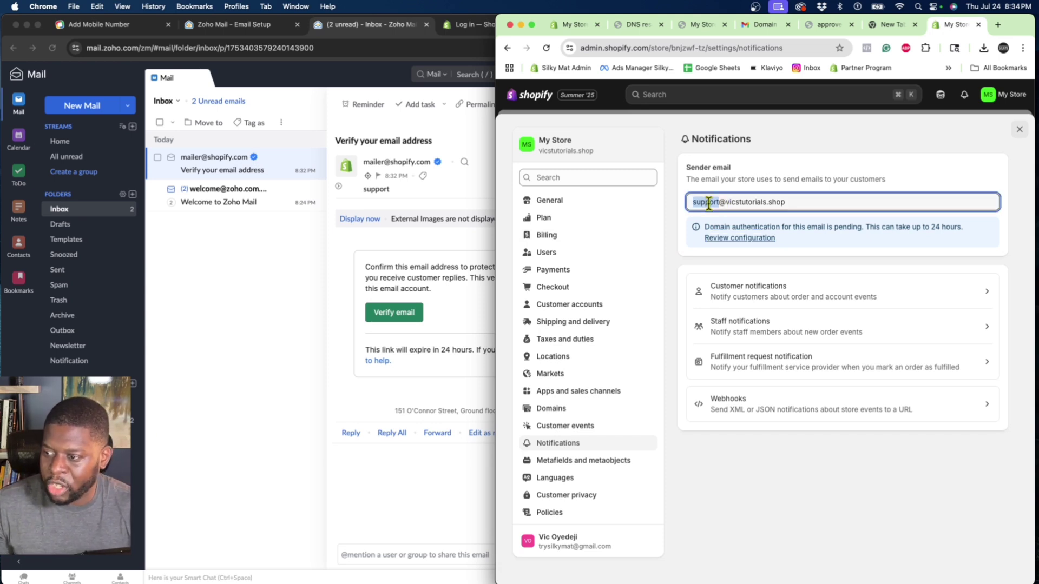
left_click(744, 202)
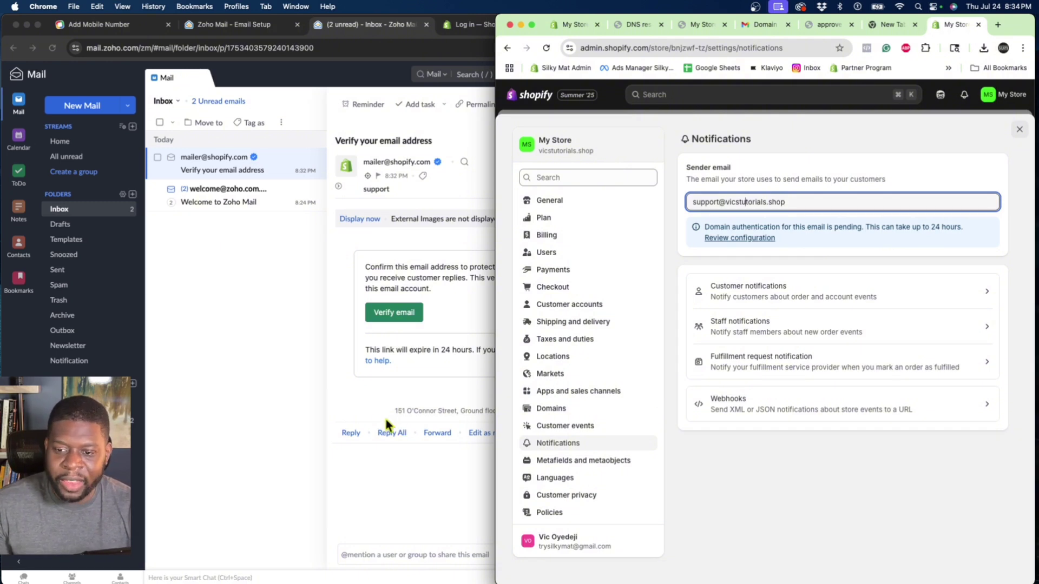
left_click(251, 277)
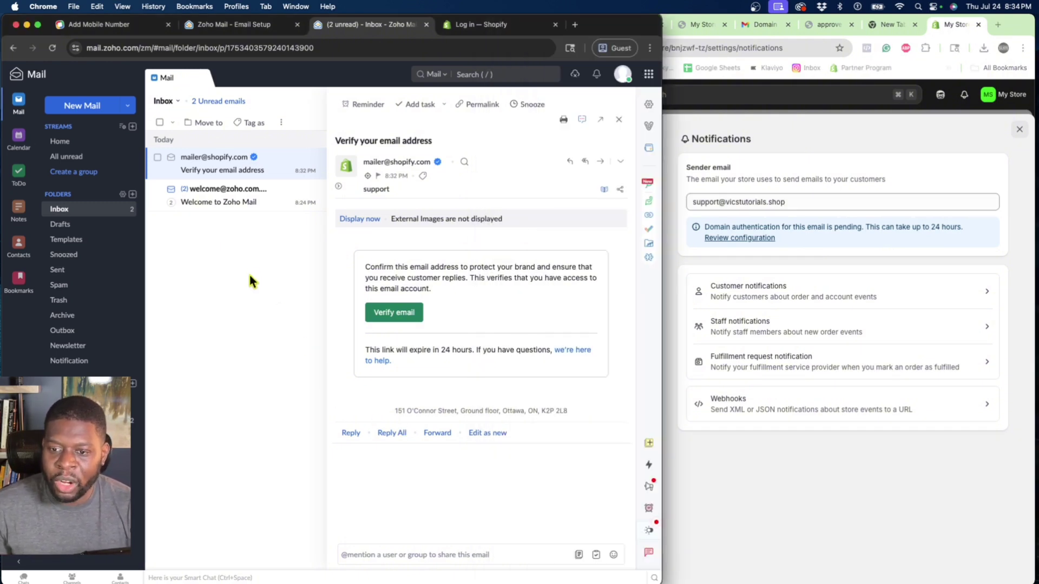
left_click(248, 272)
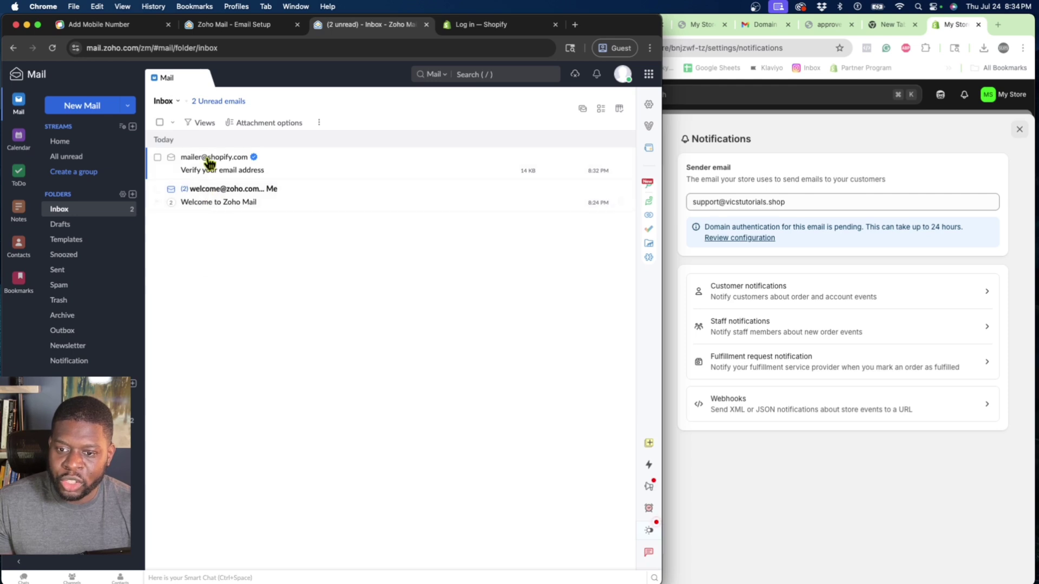